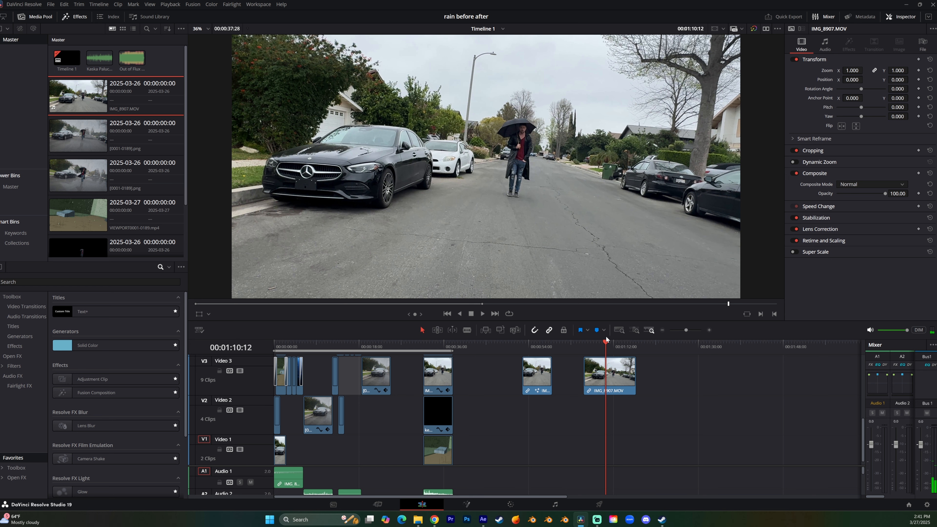
- Scrub through the raw IMG_8907.MOV street clip to examine the man with the umbrella walking toward the camera
left_click_drag(600, 343, 605, 345)
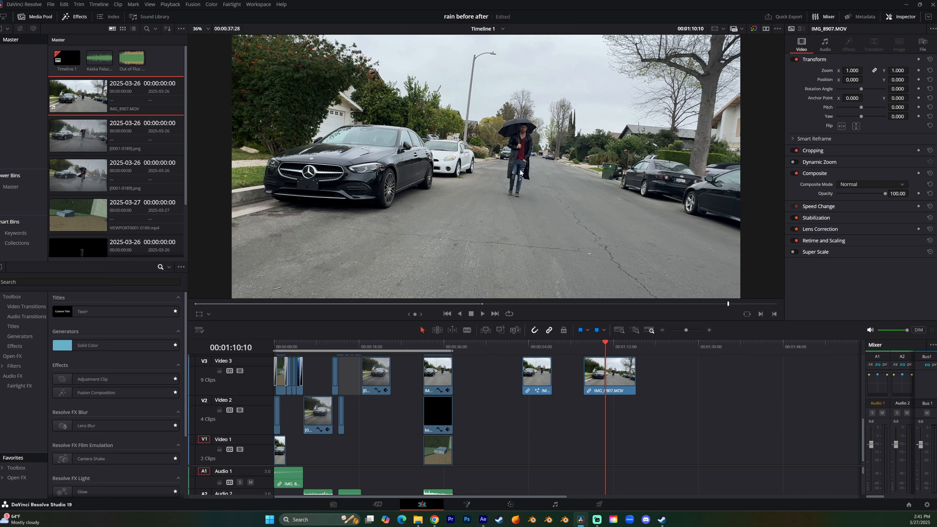
left_click(598, 346)
left_click_drag(596, 346, 614, 345)
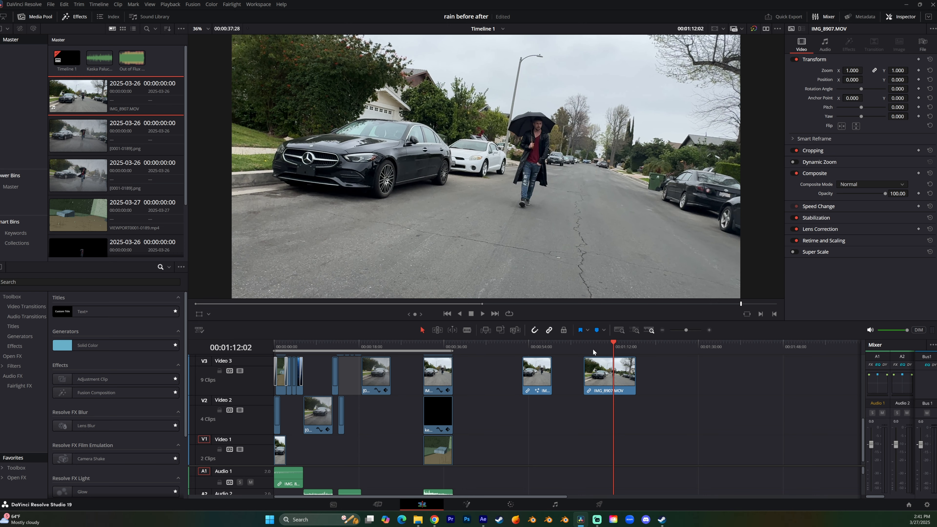
left_click(584, 350)
- Examine the cutout clip of the man around 00:00:56:10, enlarged in the viewer, and check the matte edges frame by frame
left_click_drag(585, 351, 540, 342)
scroll(558, 137, "up", 4)
scroll(542, 128, "up", 2)
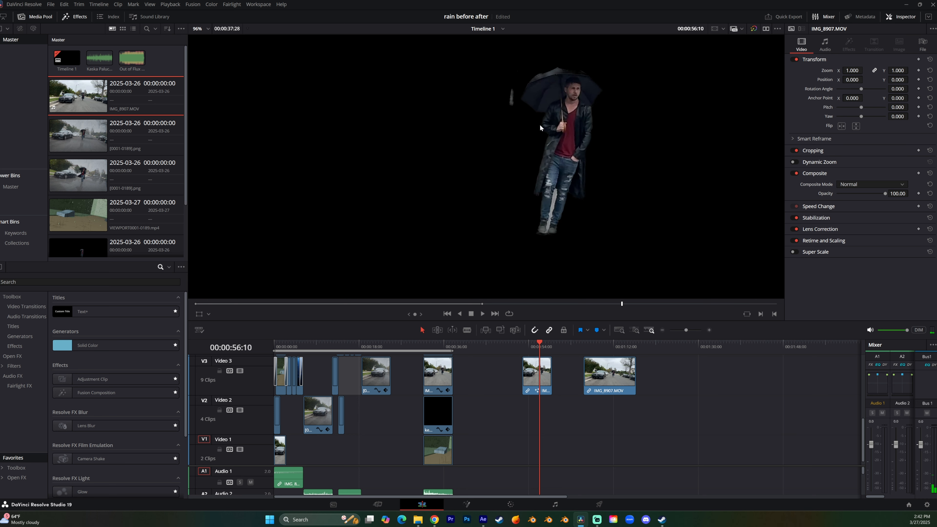
left_click(540, 346)
left_click(540, 348)
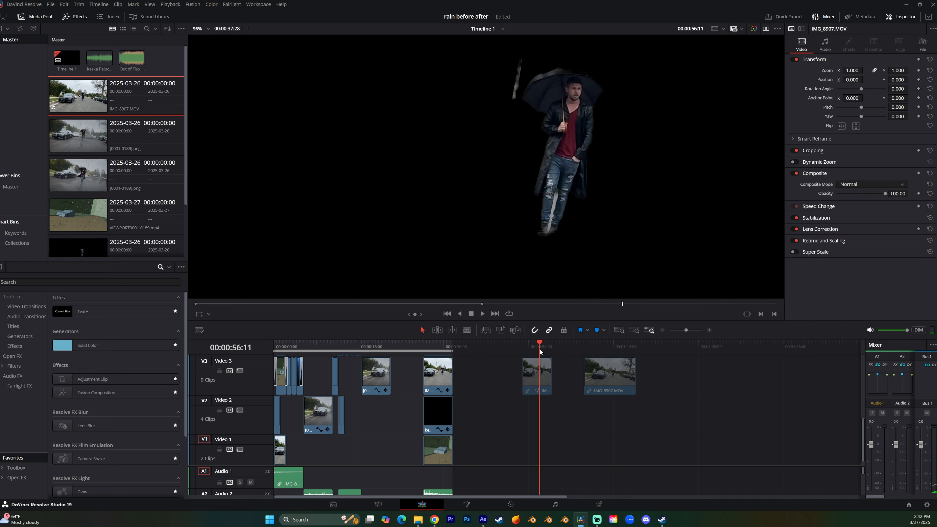
key("Left")
key("Left")
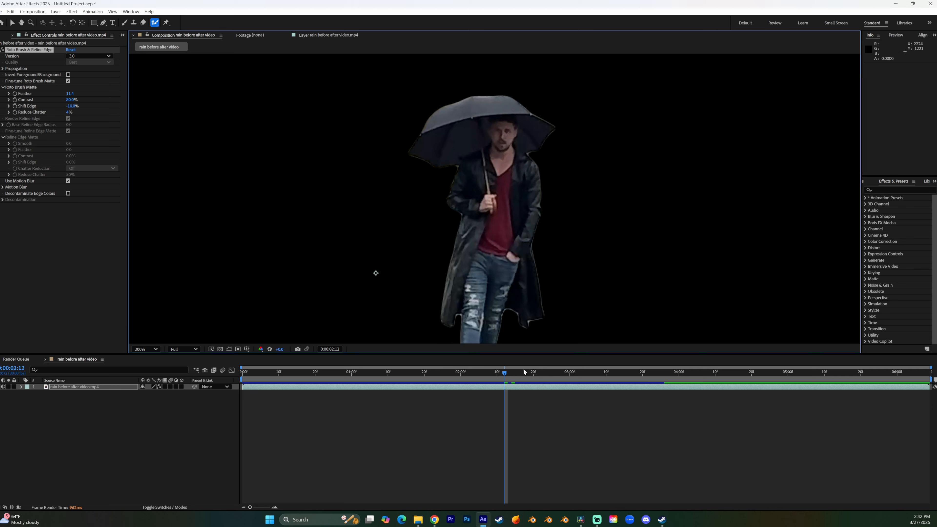
- Scrub the composition between about 0:00:01:26 and 0:00:02:17 to examine the Roto Brush cutout of the man
left_click(526, 373)
left_click_drag(526, 372, 446, 362)
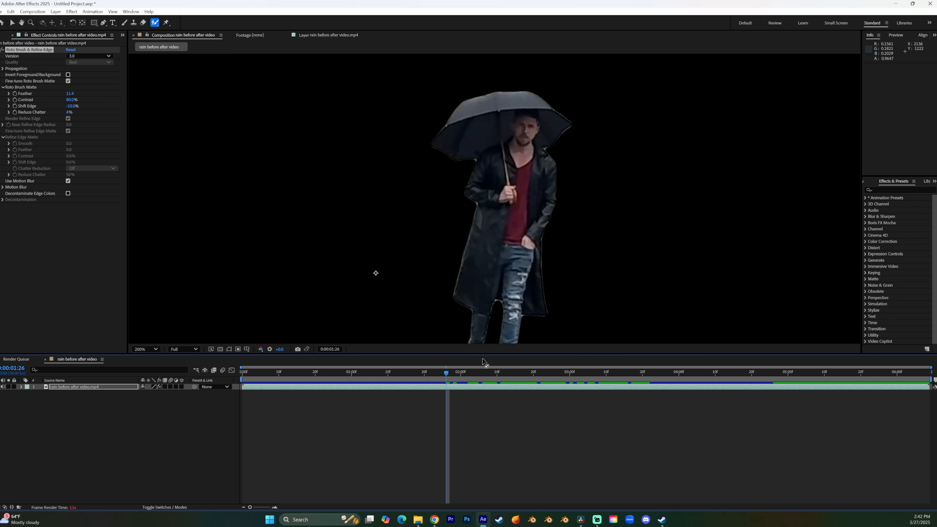
left_click_drag(378, 372, 525, 372)
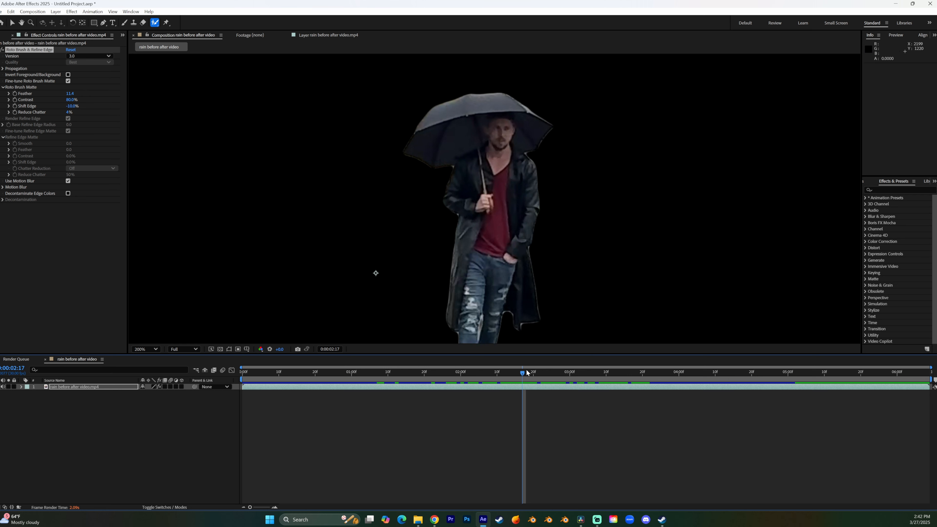
left_click_drag(527, 373, 505, 372)
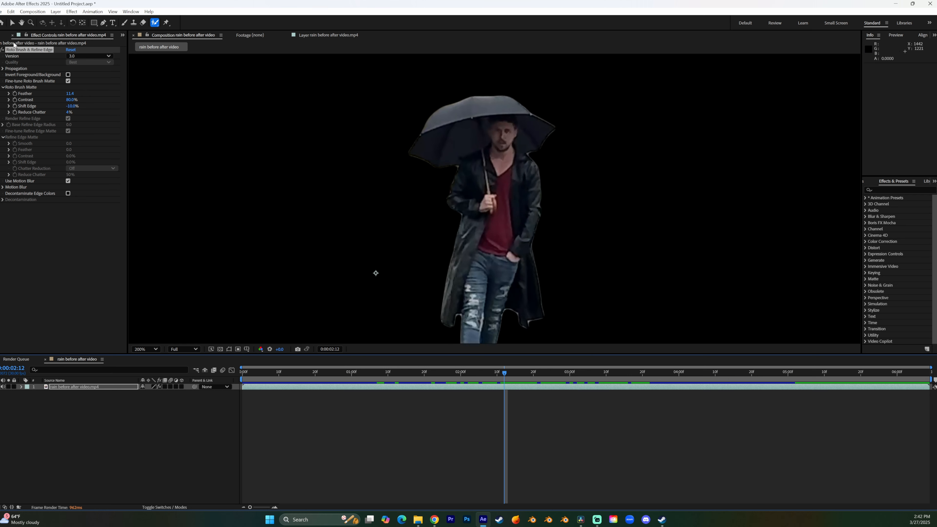
- Add key rain before after video.mov and rain before after video.mp4 to the composition and go to the new top layer's first frame
left_click(2, 35)
left_click(39, 133)
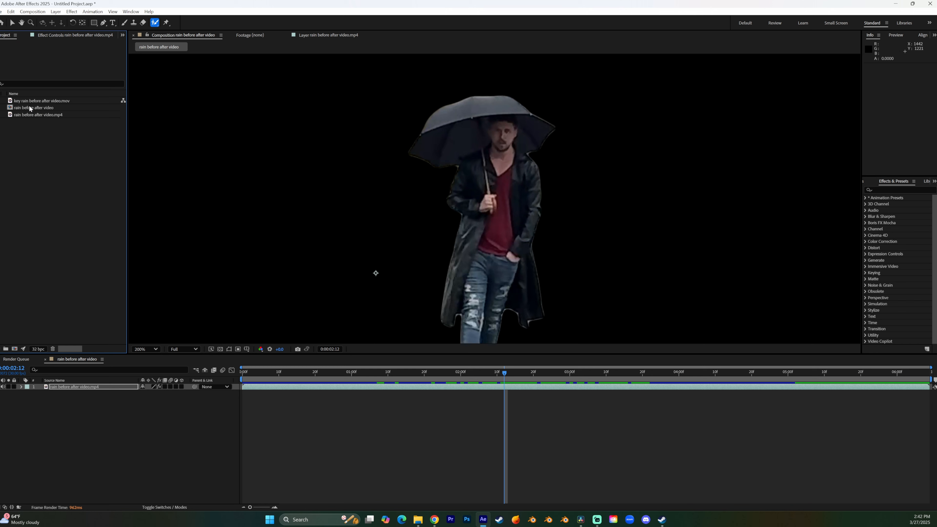
left_click_drag(31, 101, 92, 388)
left_click(251, 373)
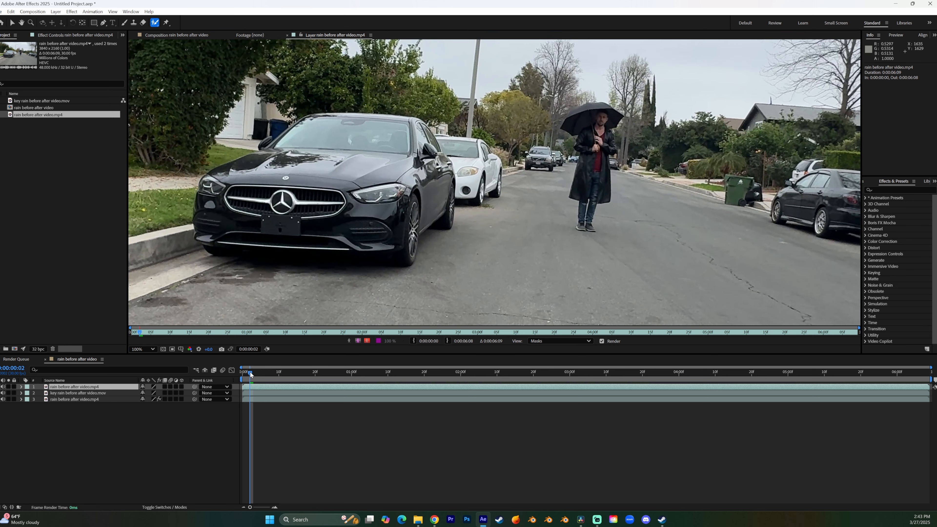
key("Home")
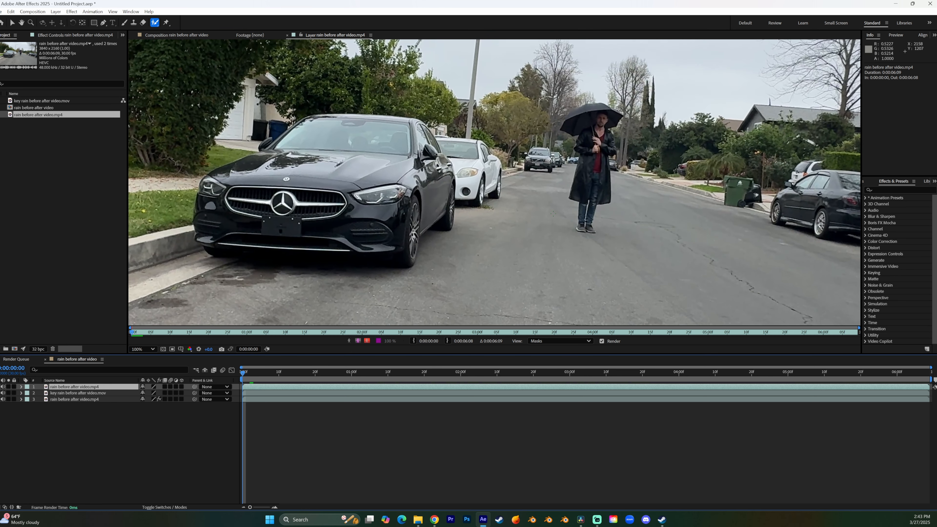
- Paint Roto Brush foreground strokes over the man's coat, upper body, umbrella and arms on the first frame
scroll(494, 183, "up", 5)
scroll(495, 182, "down", 8)
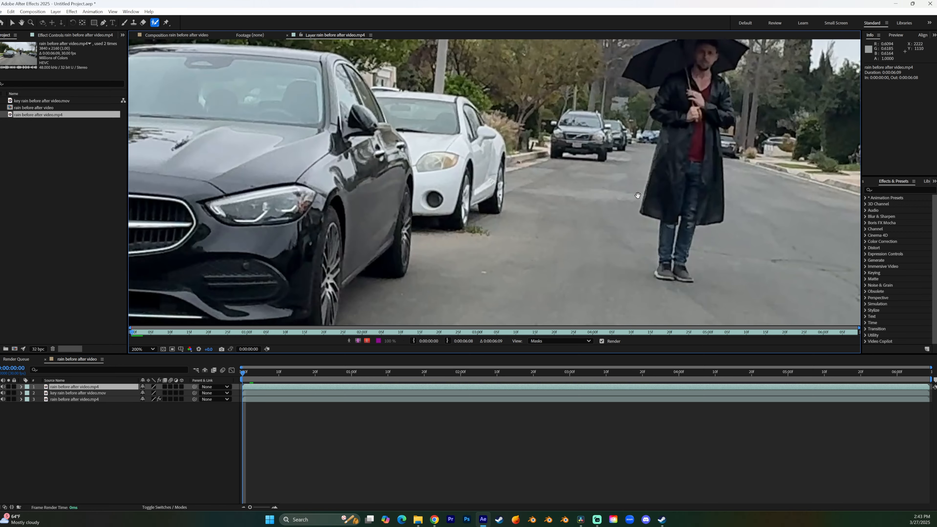
scroll(311, 152, "up", 6)
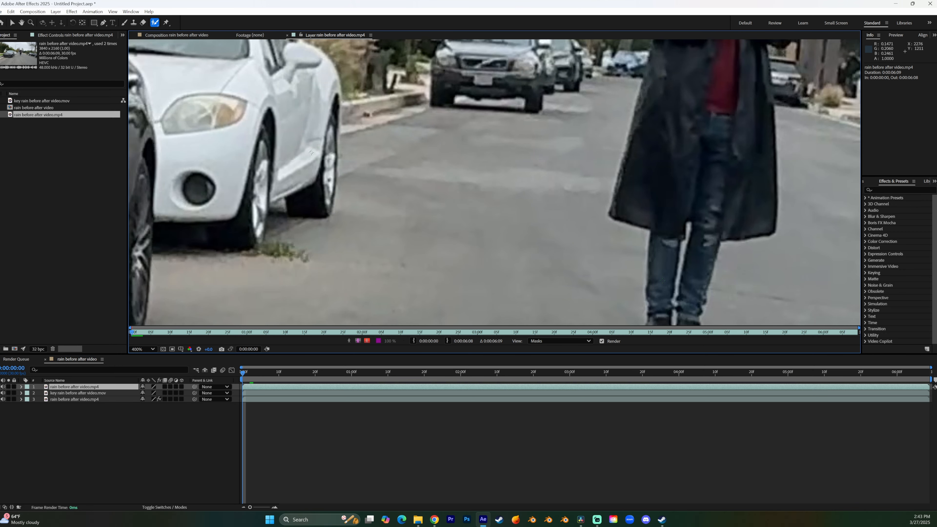
left_click_drag(661, 186, 665, 263)
mouse_move(640, 141)
left_mouse_down()
mouse_move(623, 52)
mouse_move(566, 53)
left_mouse_up()
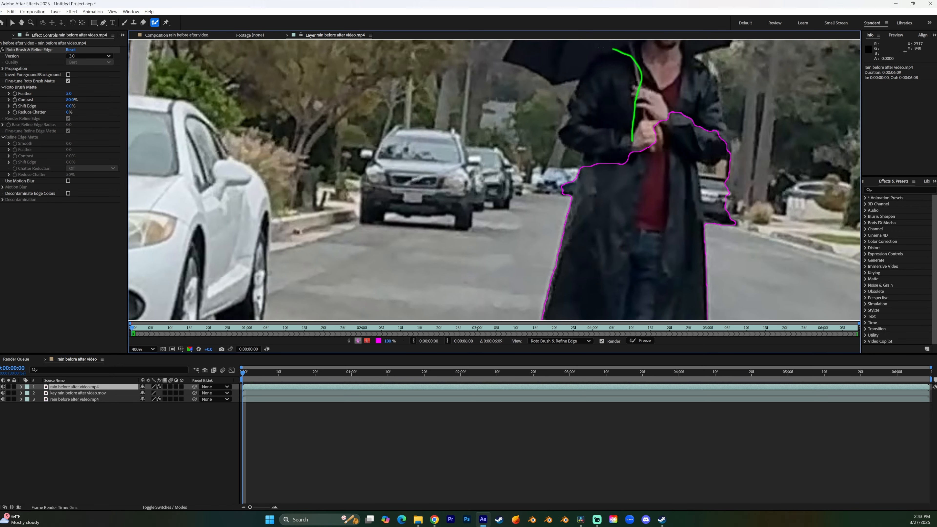
mouse_move(669, 156)
middle_mouse_down()
mouse_move(614, 199)
mouse_move(544, 207)
middle_mouse_up()
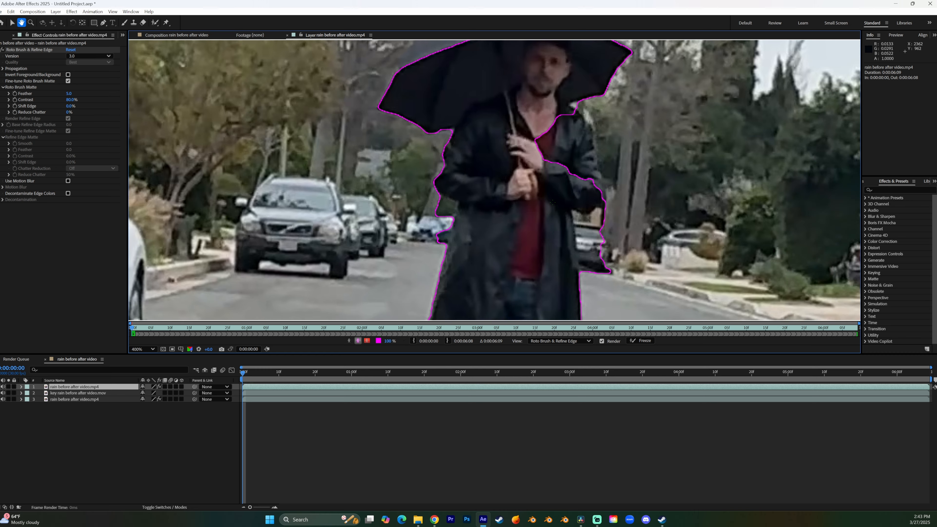
left_click_drag(571, 193, 570, 117)
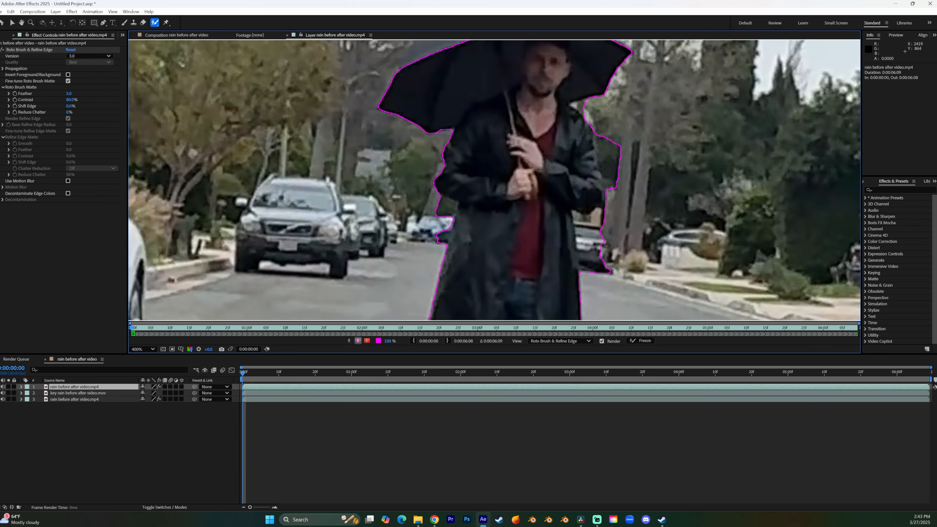
- Subtract the background beside the man's arm and coat from the roto selection, and include his legs and shoes
mouse_move(633, 145)
left_mouse_down("alt")
mouse_move(613, 186)
mouse_move(614, 152)
left_mouse_up("alt")
mouse_move(591, 231)
left_mouse_down("alt")
mouse_move(585, 248)
mouse_move(604, 265)
mouse_move(597, 222)
left_mouse_up("alt")
key("comma")
key("comma")
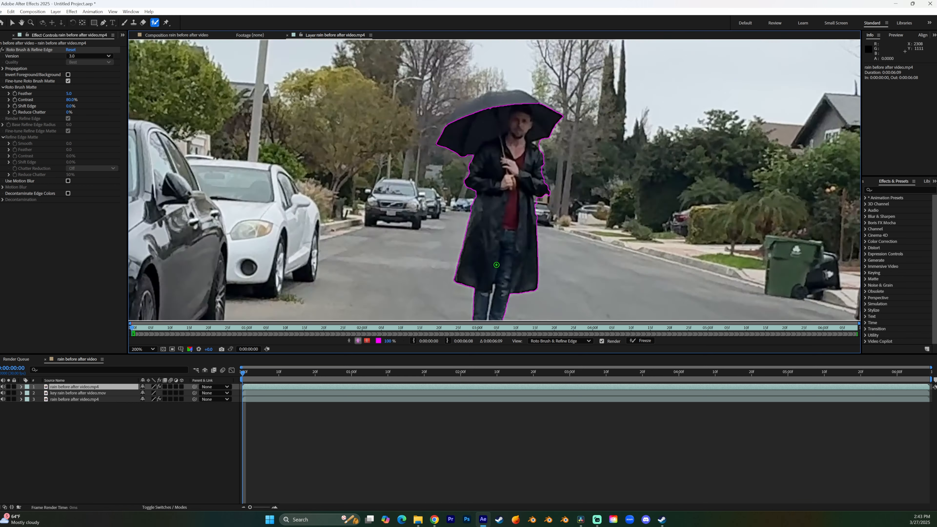
scroll(495, 263, "down", 3)
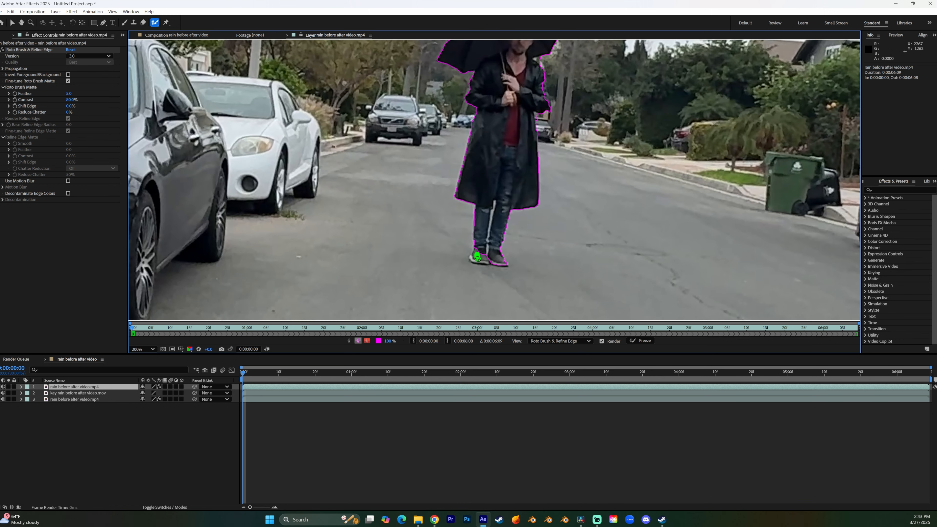
scroll(518, 183, "up", 2)
left_click_drag(518, 181, 514, 122)
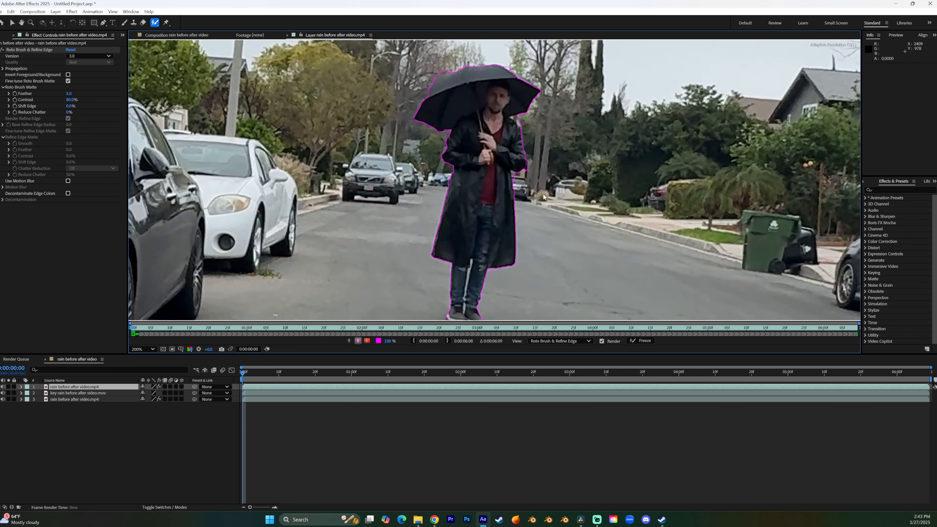
- Preview the propagated roto selection and subtract the stray background beside the man's elbow at 0:00:00:08
key("space")
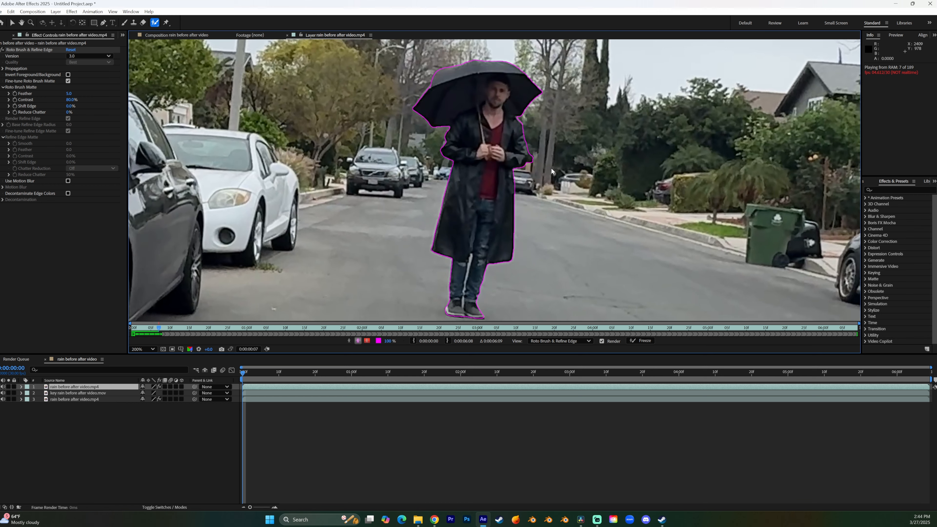
key("space")
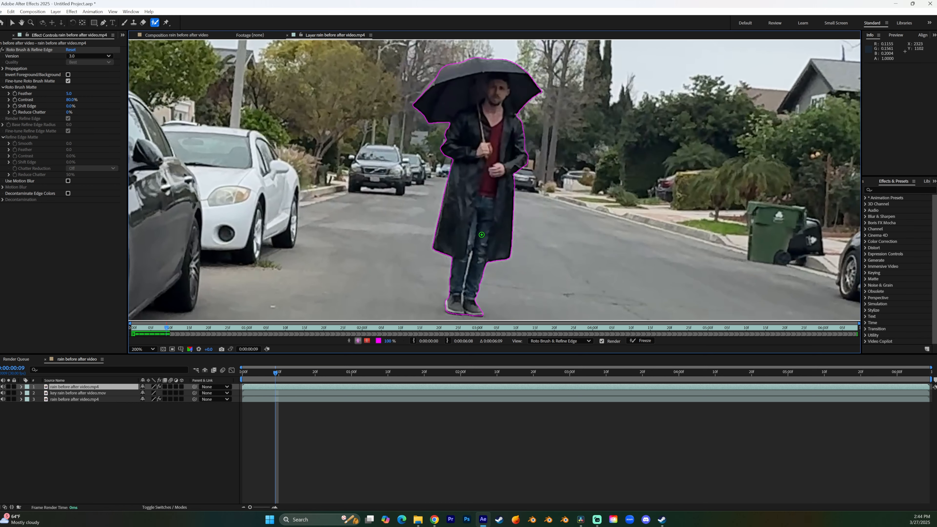
key("Page_Up")
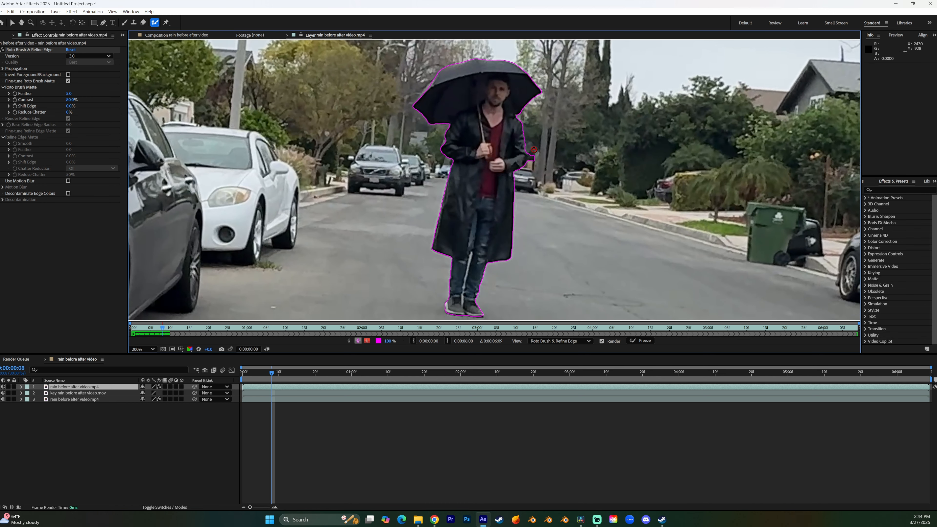
left_click_drag(534, 150, 535, 172, "alt")
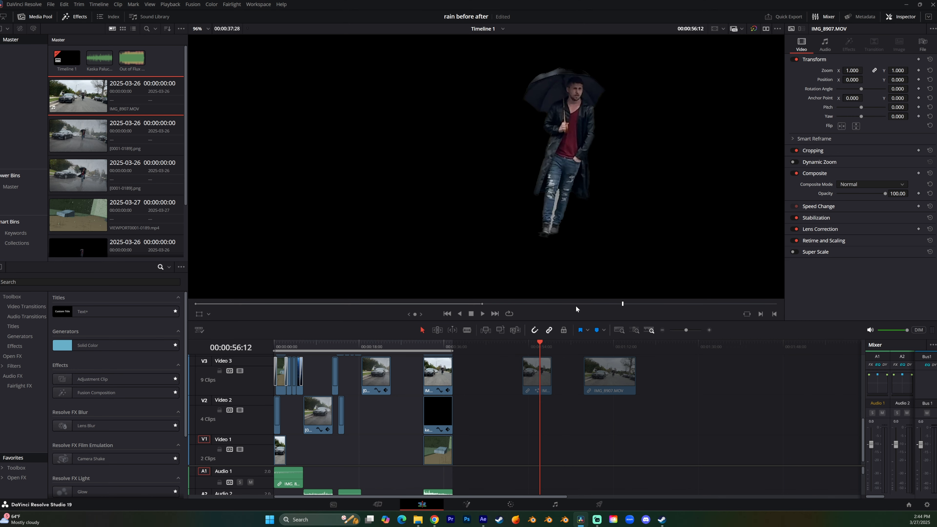
- Compare the raw street clip with the cutout clip at several points on the timeline
left_click(601, 344)
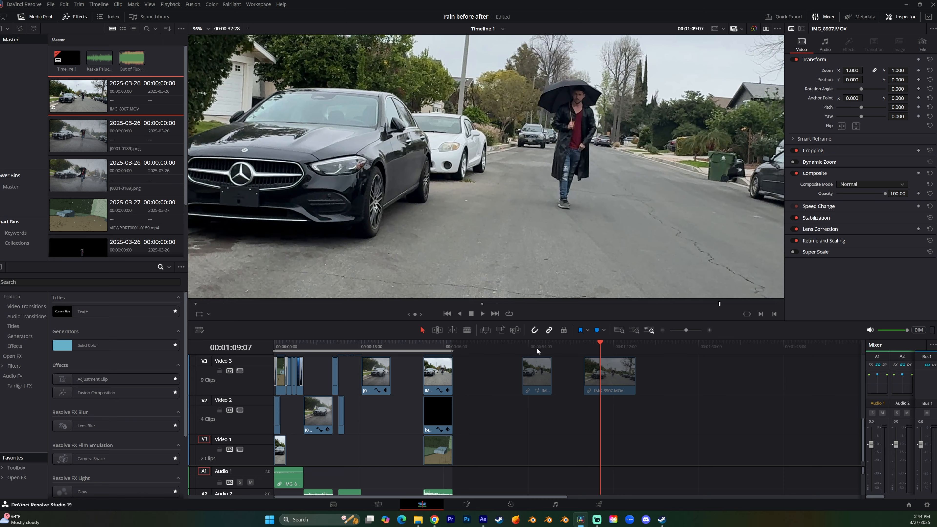
left_click(538, 347)
left_click(601, 348)
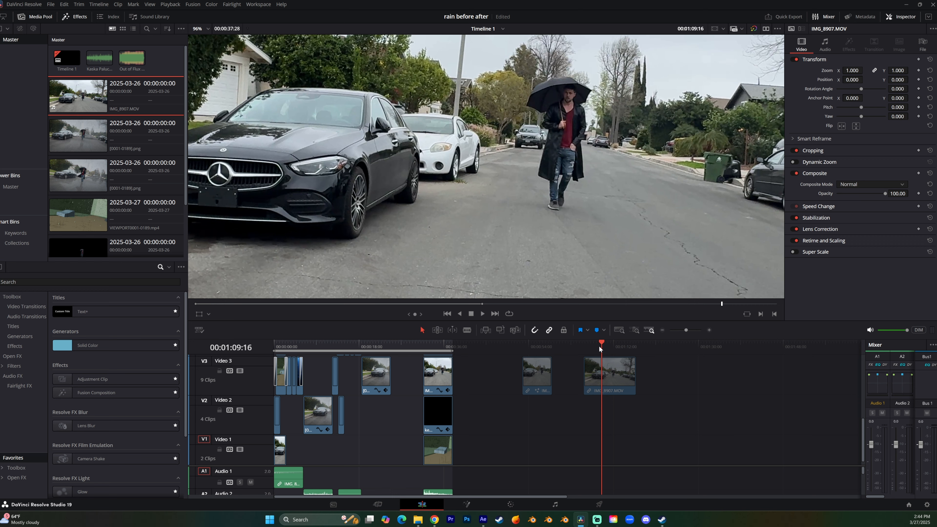
left_click(611, 343)
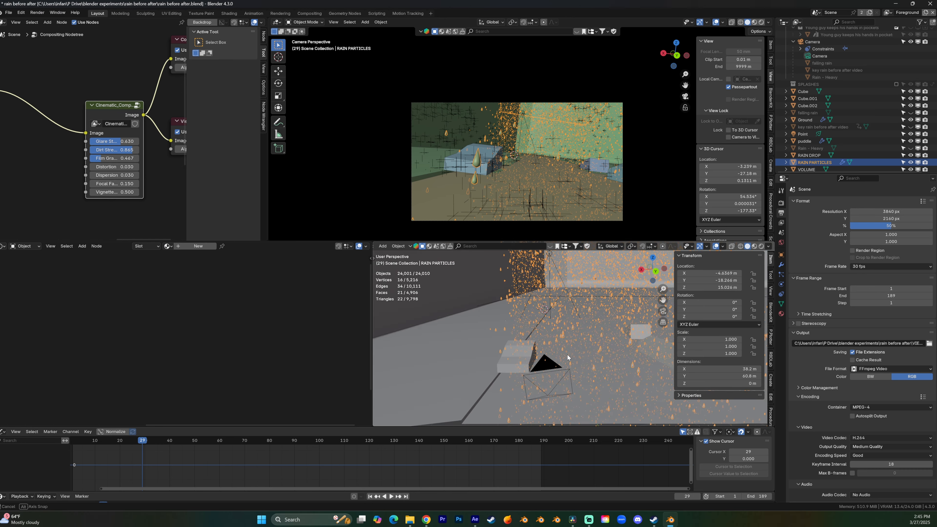
- Open the Motion Tracking workspace, select all tracking markers and scrub the footage to frame 154 to examine the camera track
middle_click_drag(567, 354, 541, 361)
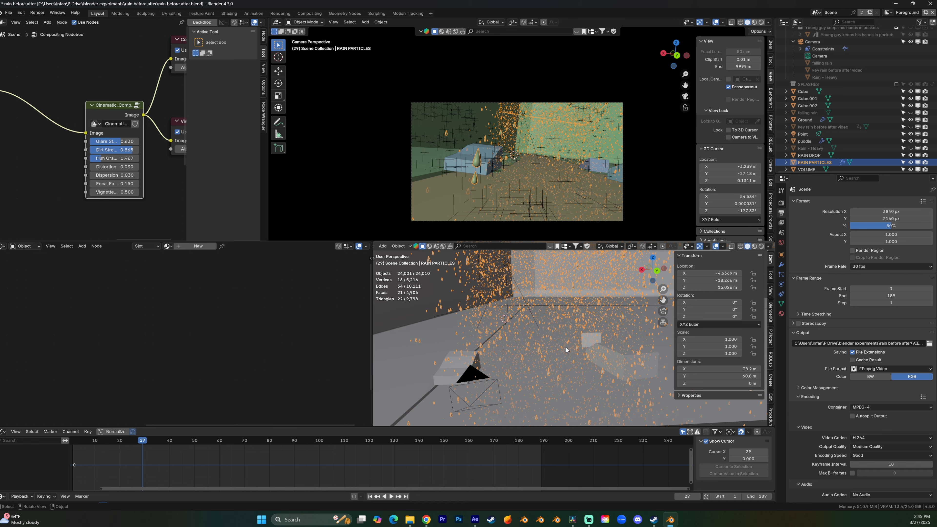
left_click(408, 13)
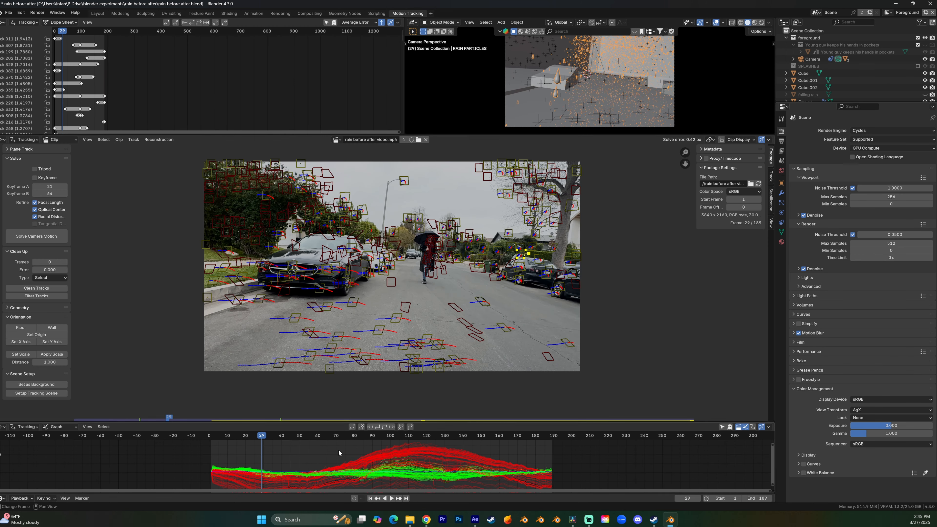
key("a")
mouse_move(277, 438)
left_mouse_down()
mouse_move(382, 435)
mouse_move(279, 427)
left_mouse_up()
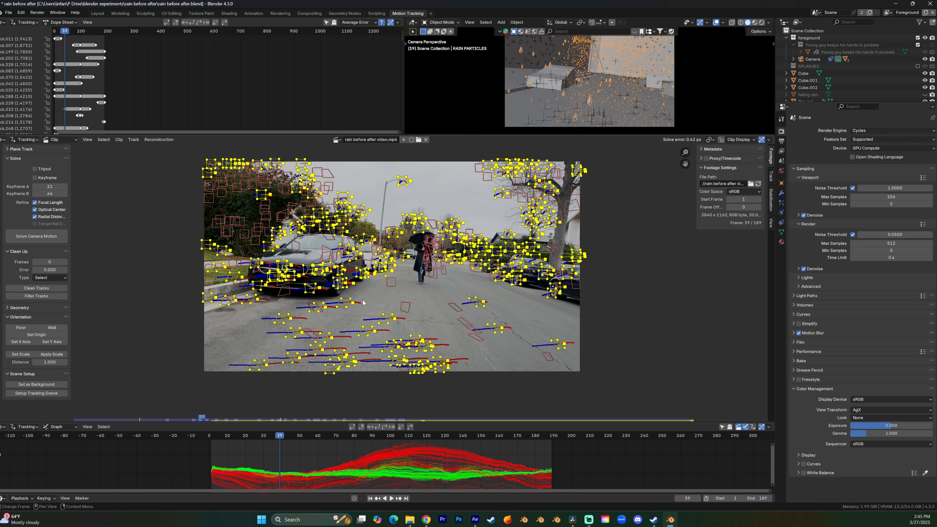
left_click_drag(298, 437, 344, 433)
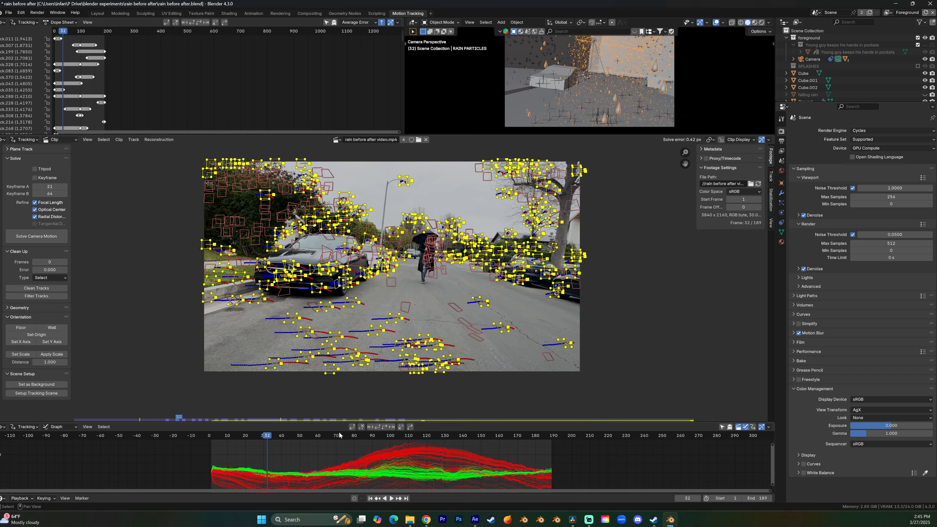
left_click_drag(339, 434, 389, 434)
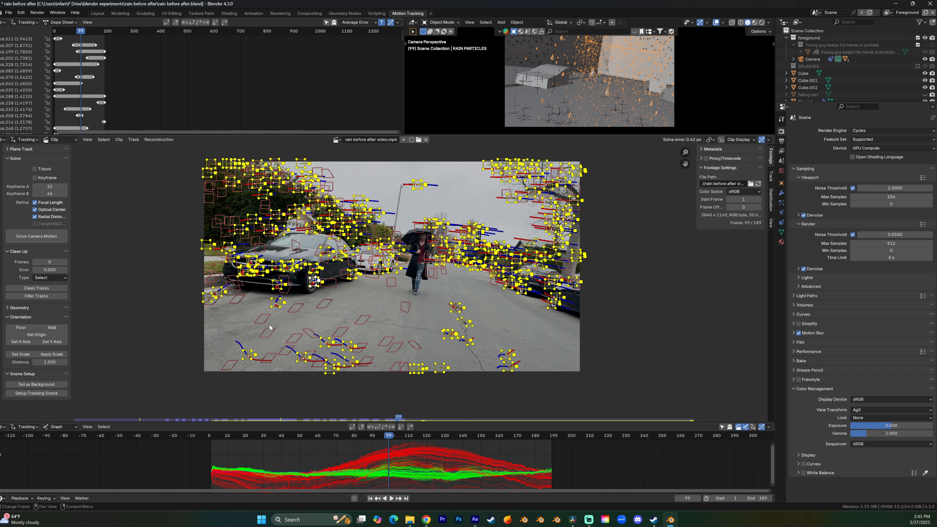
left_click_drag(415, 436, 489, 438)
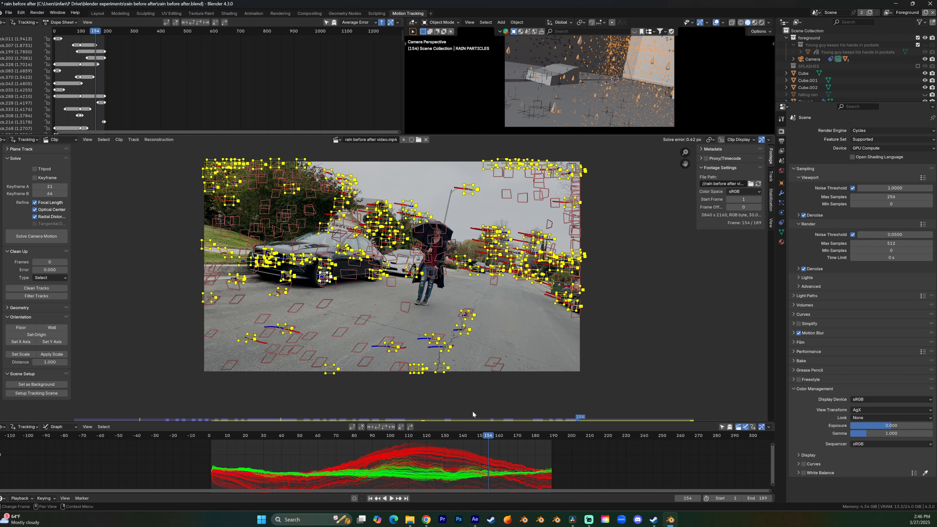
- Return to the Layout workspace, unhide the key rain before after video plane and show the camera view in Material Preview shading
left_click(99, 13)
scroll(550, 365, "up", 3)
middle_click_drag(550, 363, 570, 351)
scroll(534, 375, "up", 3)
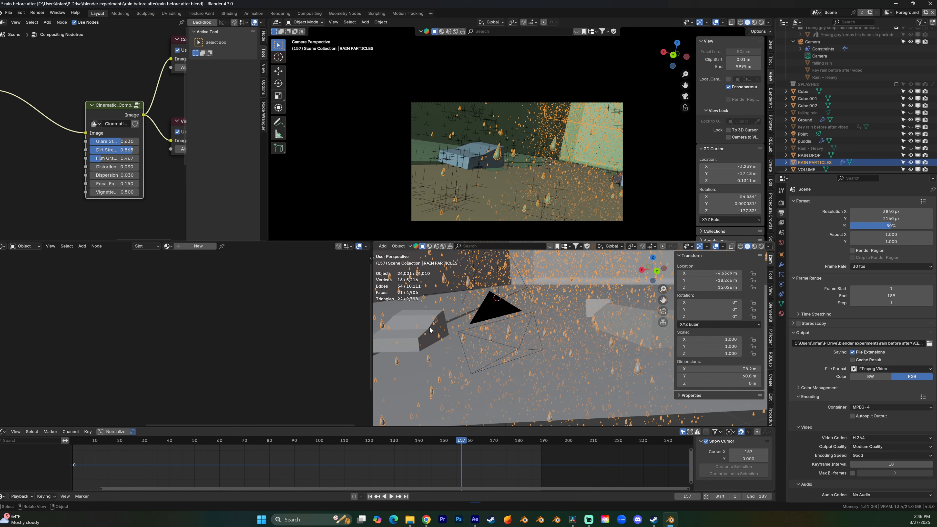
left_click(911, 127)
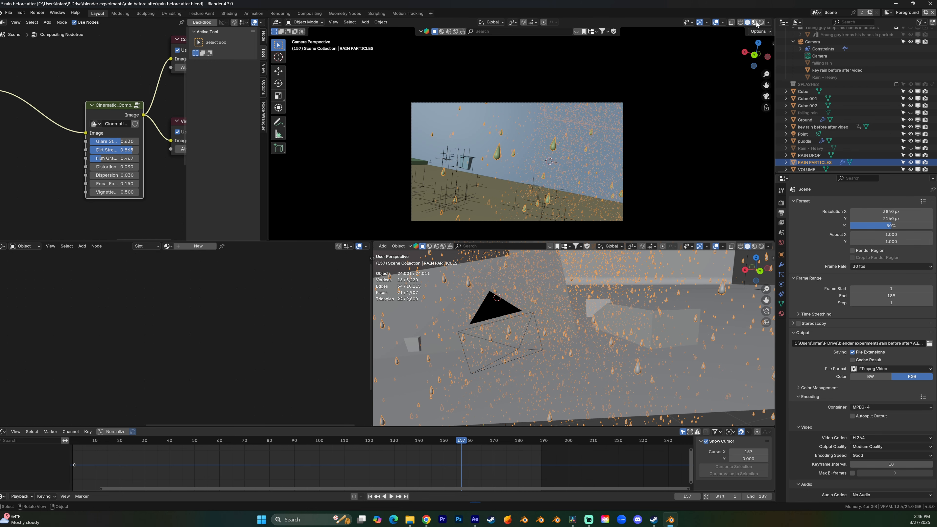
left_click(757, 24)
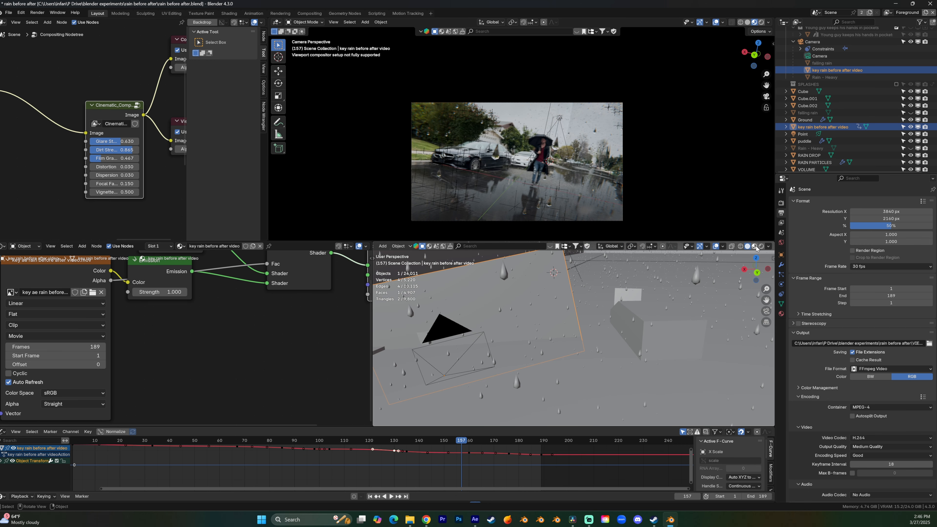
- Switch the free perspective viewport to Material Preview shading and hide the Ground object in front of the scene
left_click(754, 248)
middle_click_drag(590, 330, 474, 320)
left_click(473, 319)
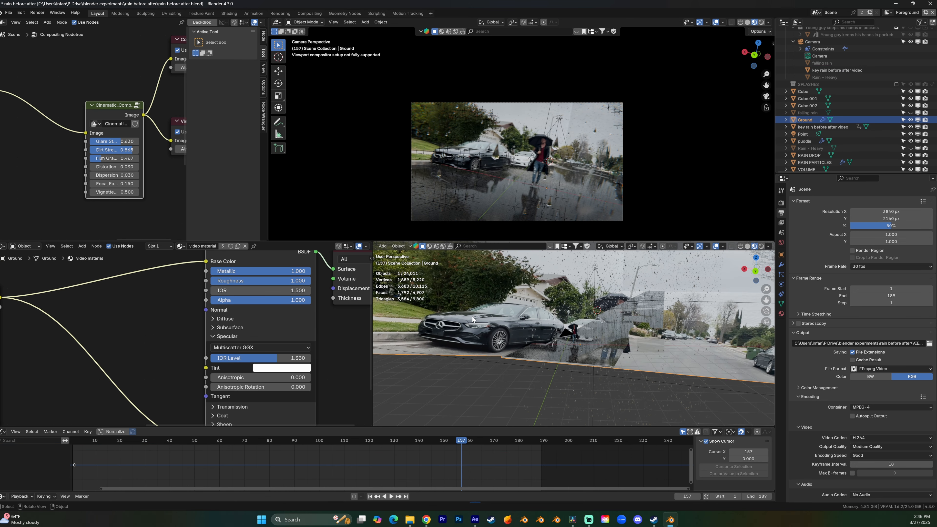
key("h")
scroll(575, 333, "up", 6)
middle_click_drag(590, 334, 541, 294)
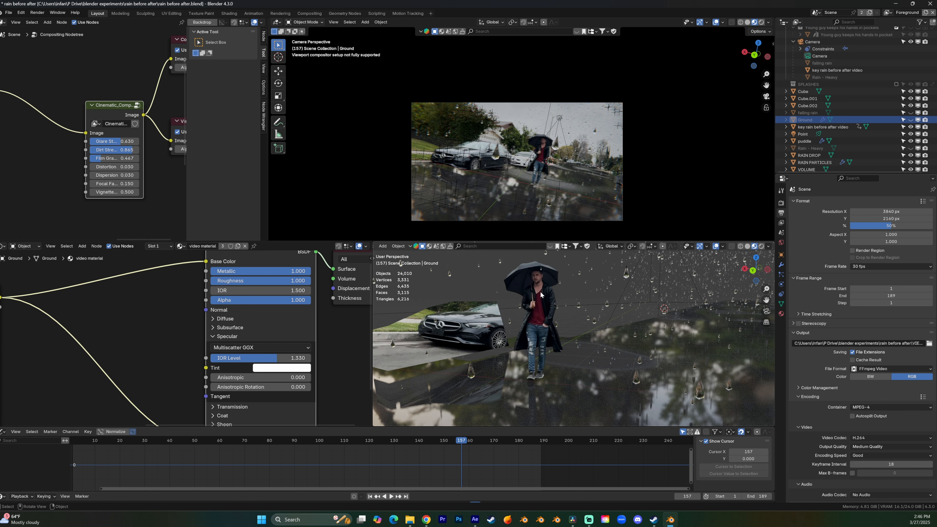
- Select the key rain before after video plane and show the list of object types that can be added, including Image
left_click(541, 295)
mouse_move(567, 343)
middle_mouse_down()
mouse_move(583, 347)
mouse_move(562, 326)
middle_mouse_up()
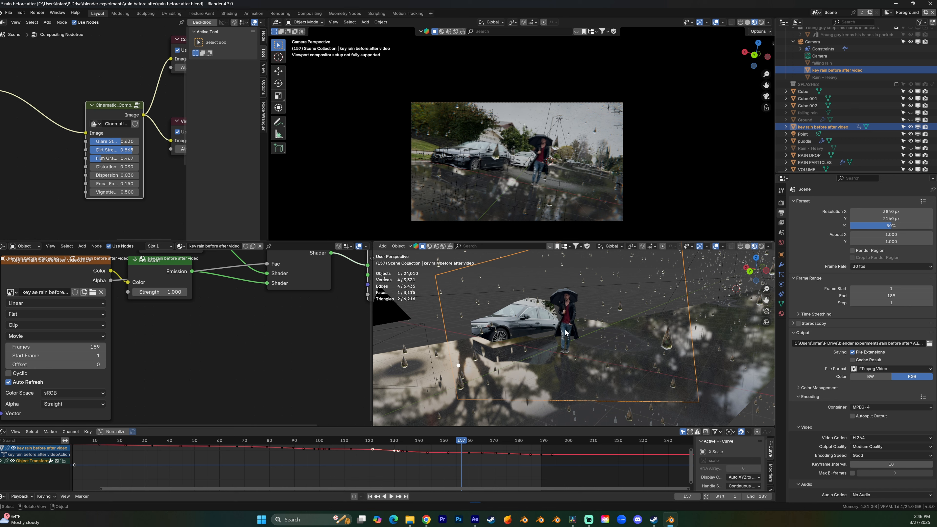
key("shift+a")
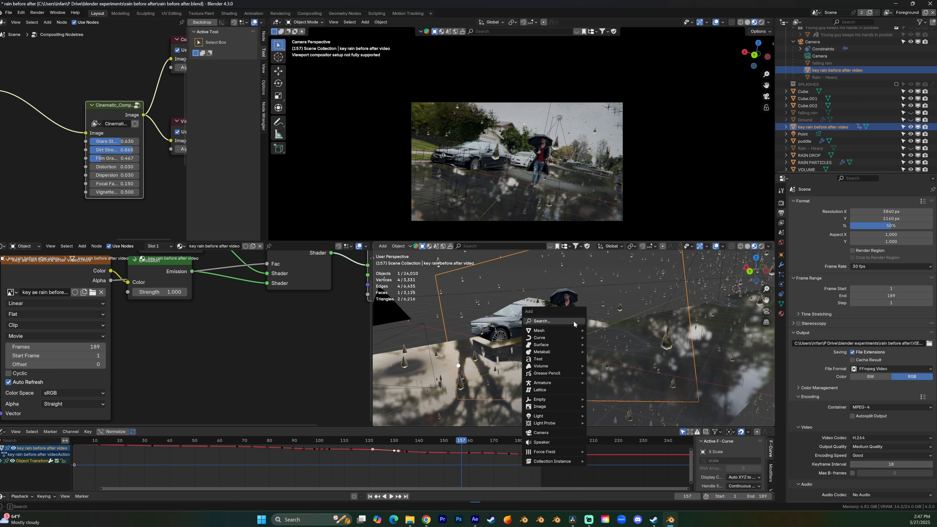
mouse_move(550, 408)
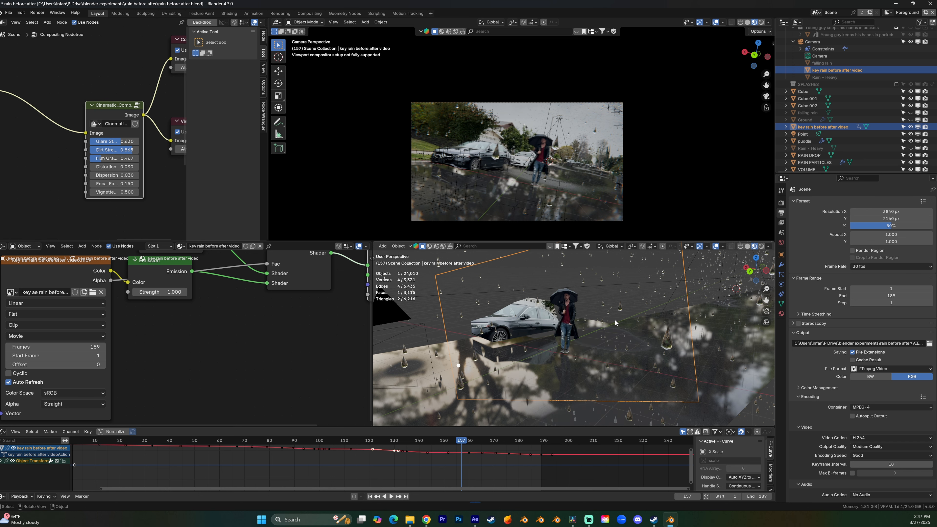
middle_click_drag(592, 343, 564, 348)
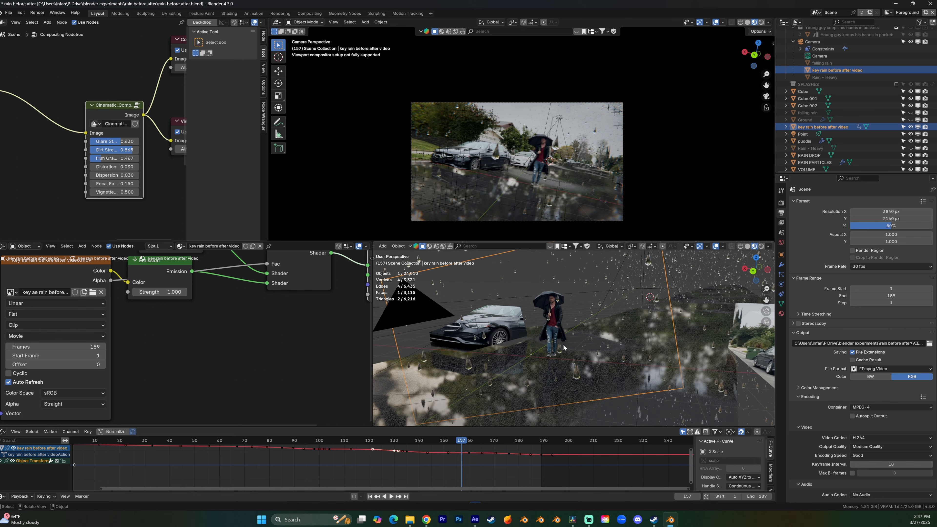
- Add the camera to the selection as the active object and copy its rotation to the video plane
left_click(458, 324, "shift")
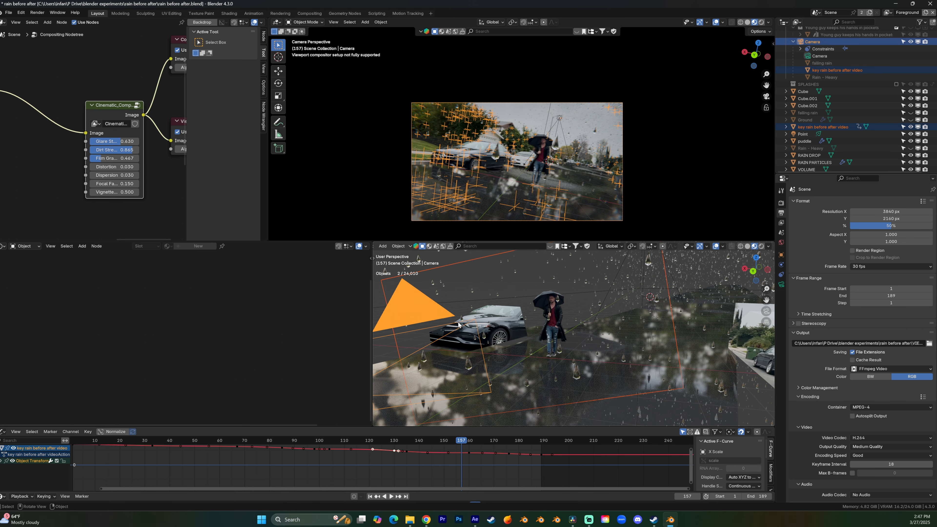
key("ctrl+c")
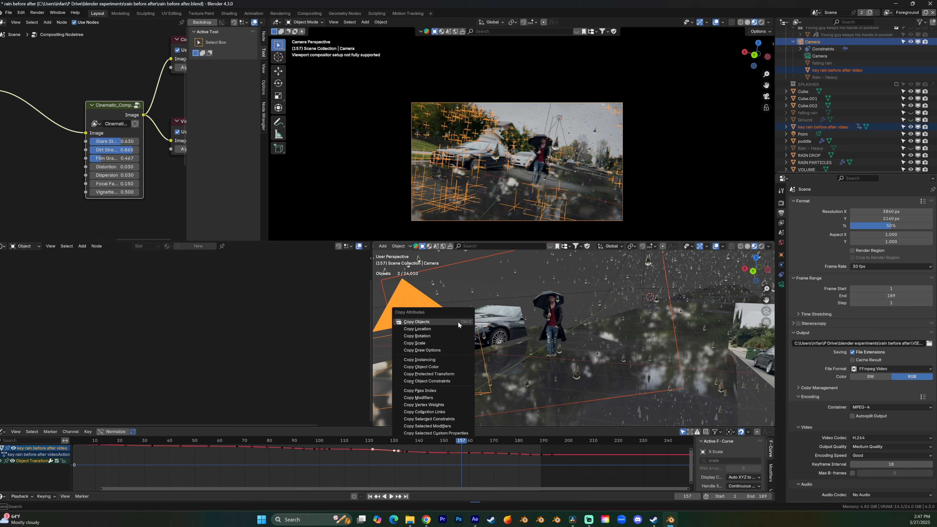
left_click(432, 337)
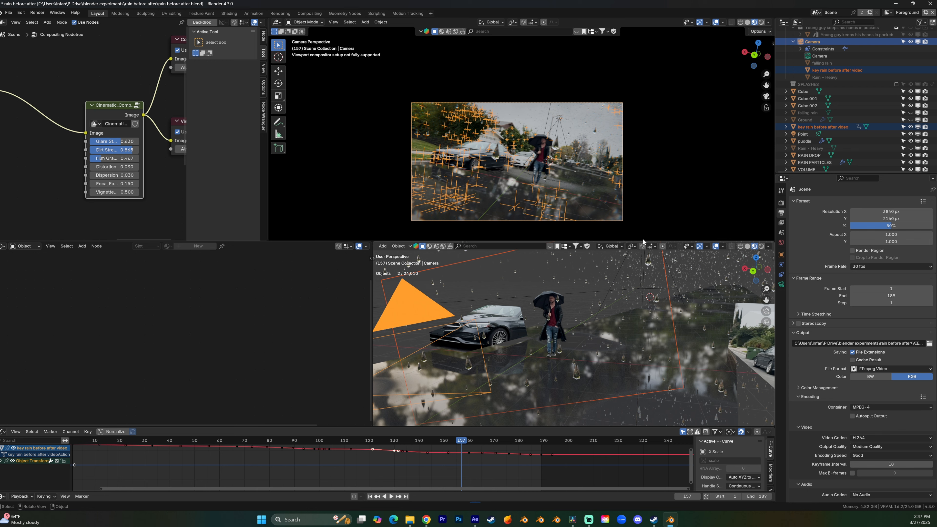
- Turn off Passepartout in the camera view's settings
key("n")
left_click(728, 87)
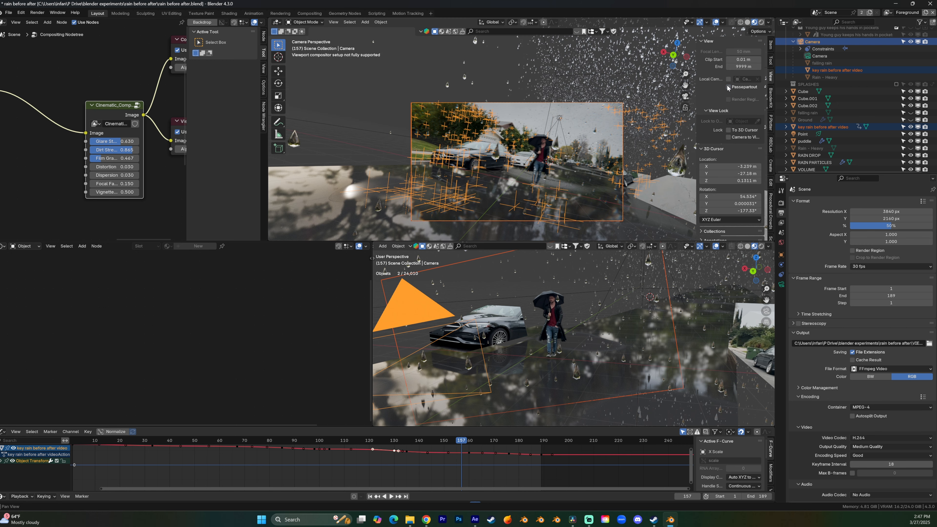
- Select only the video plane and try moving it off the camera frame
left_click(677, 300)
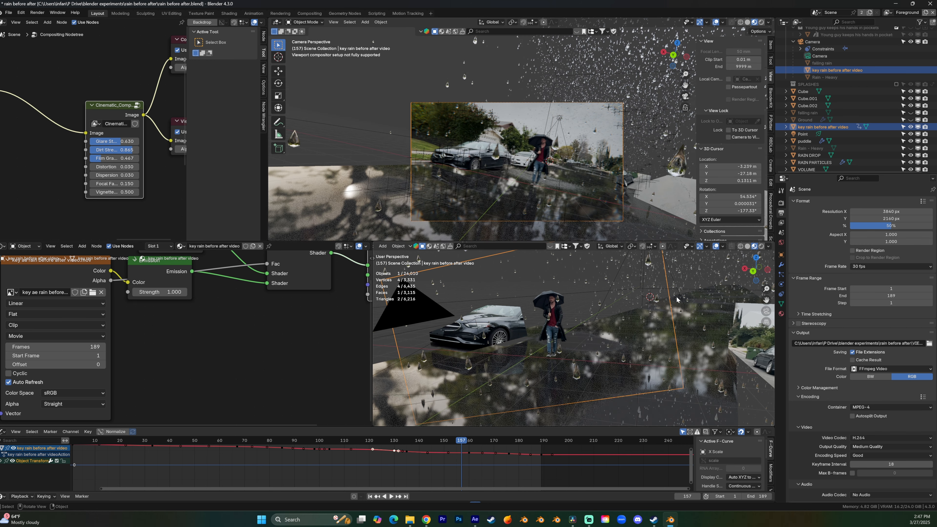
key("g")
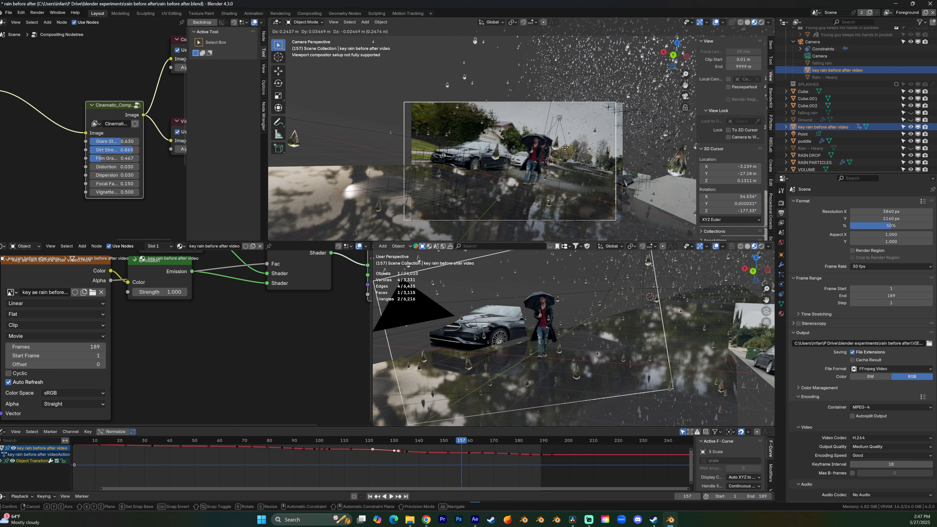
left_click(566, 148)
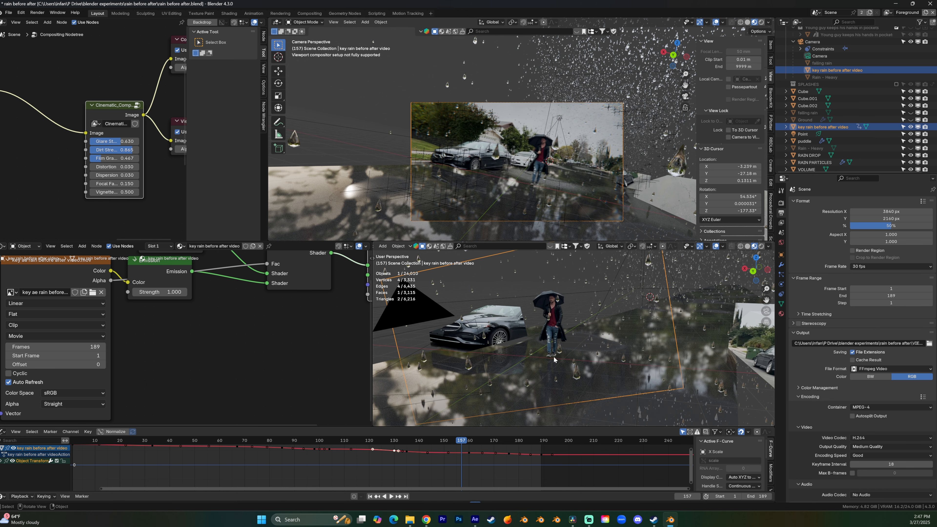
- Select the camera together with the video plane, run the animation to frame 136 and examine where the man stands on the ground
scroll(589, 334, "down", 3)
middle_click_drag(589, 335, 575, 334)
left_click(497, 328, "shift")
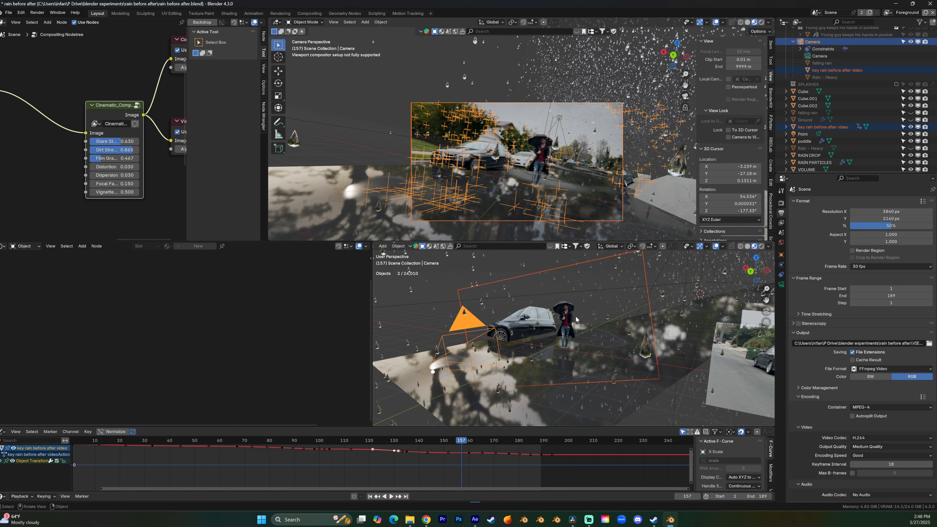
left_click(600, 474)
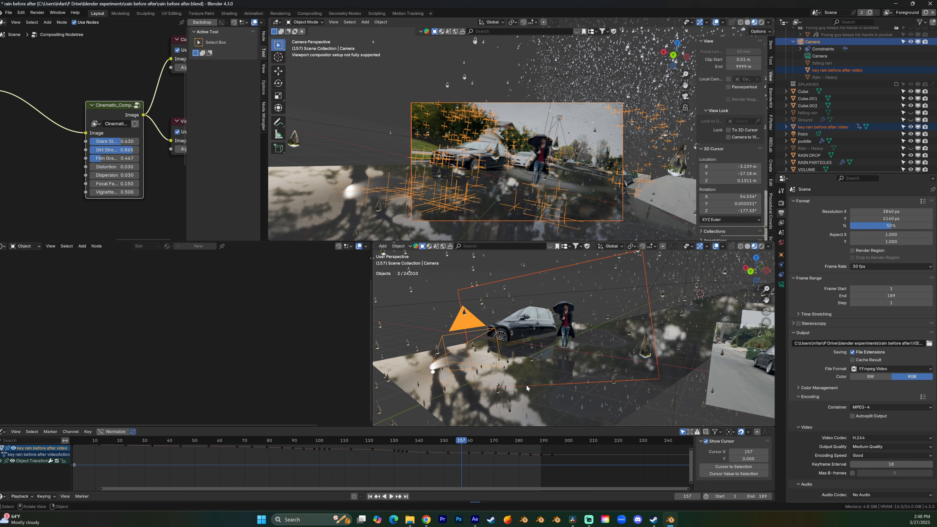
key("space")
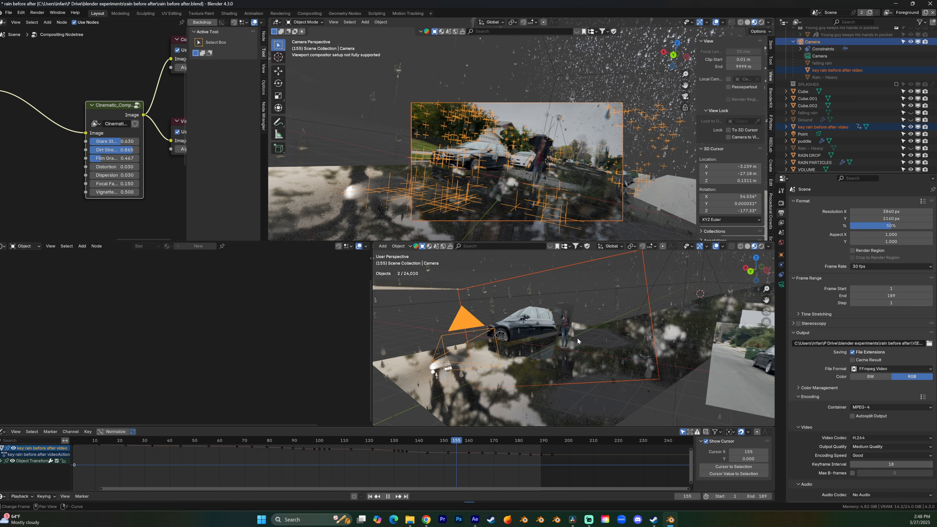
key("Escape")
scroll(591, 336, "up", 5)
middle_click_drag(593, 339, 548, 338)
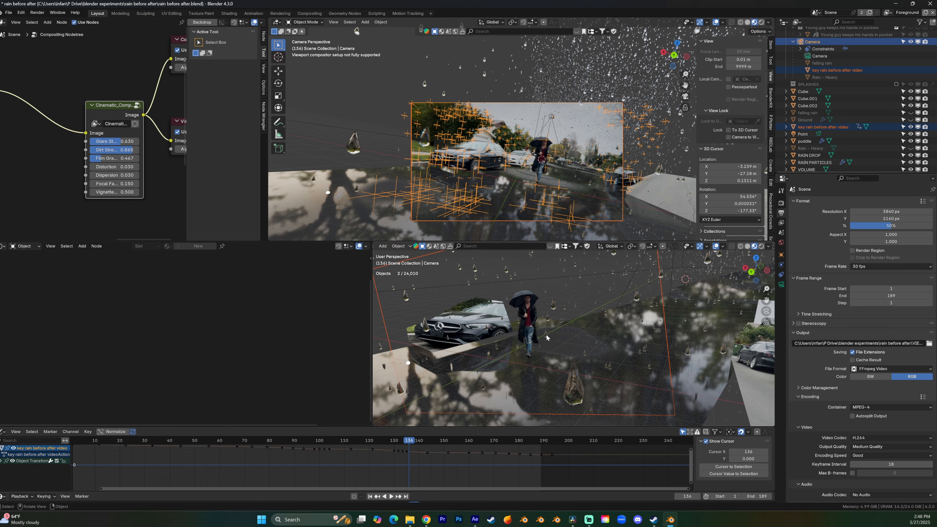
middle_click_drag(463, 420, 563, 339)
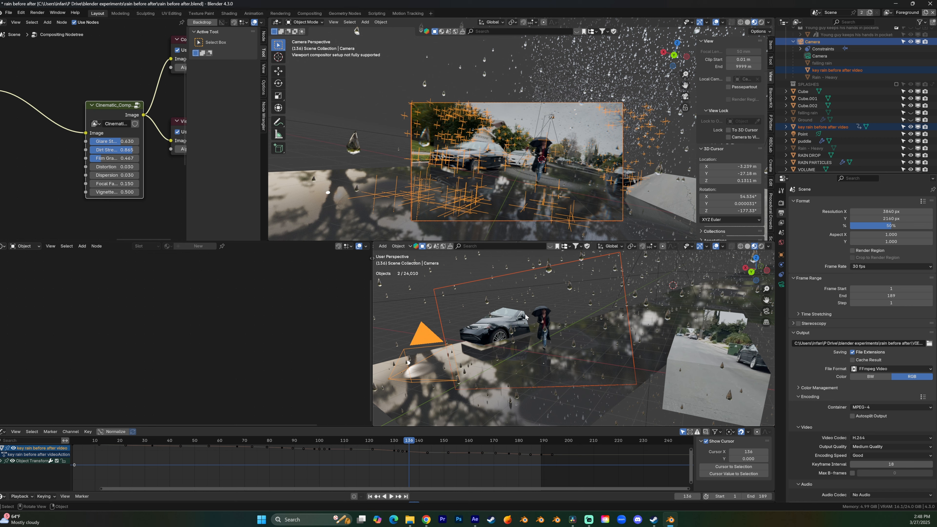
- Reselect the video plane with the camera active and show the Copy Location option among the Copy Attributes commands
left_click(562, 307)
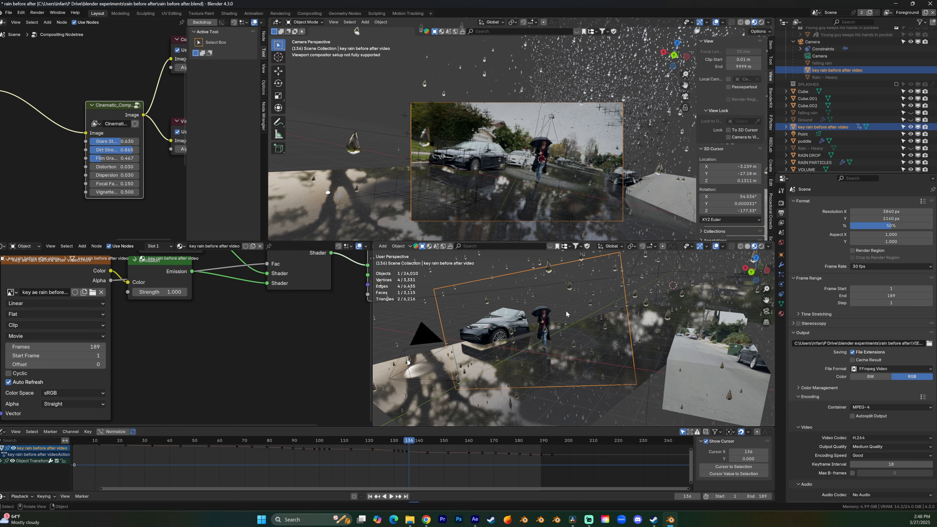
left_click(438, 348)
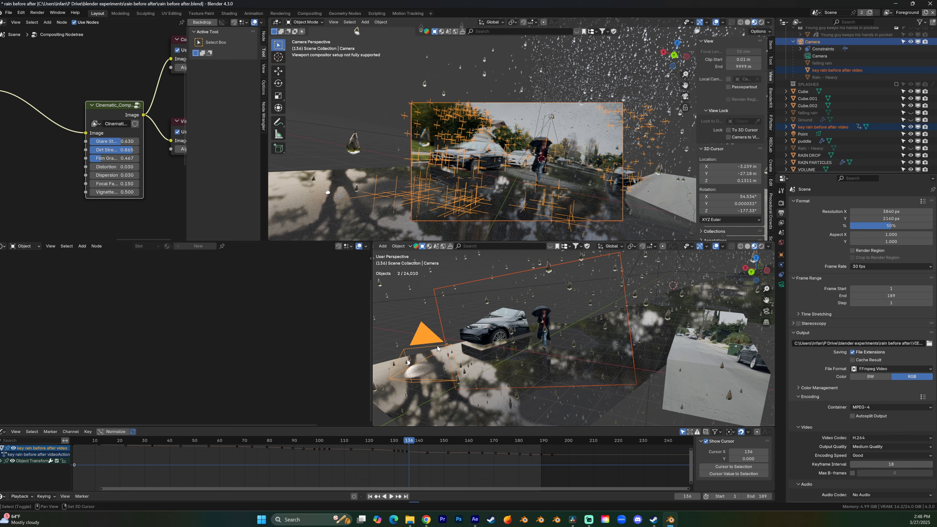
key("ctrl+c")
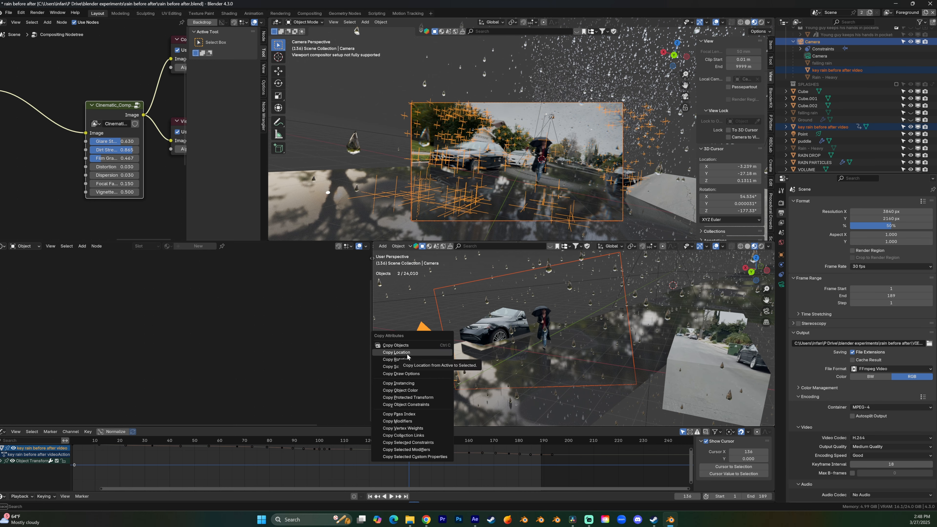
middle_click_drag(526, 340, 552, 312)
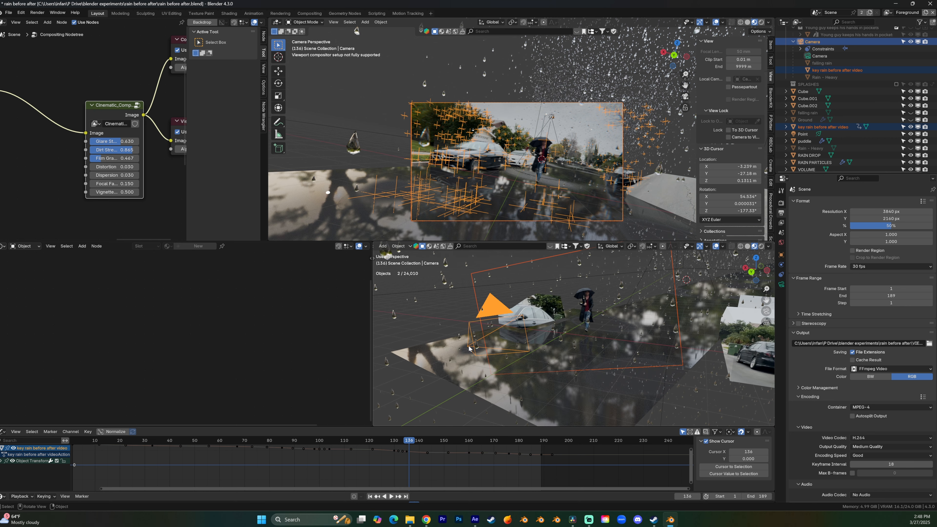
- Enter Edit Mode on the video plane and try sliding its mesh along the local Z axis
left_click(619, 301)
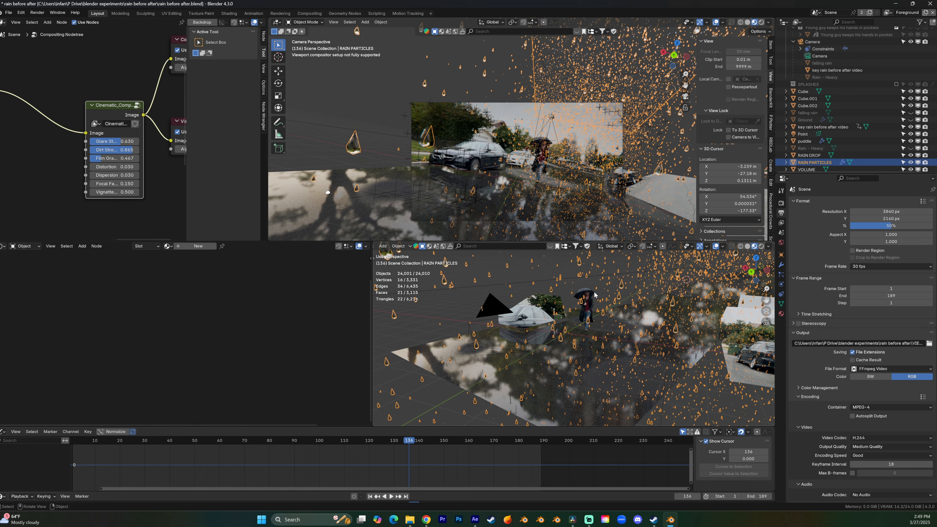
key("Tab")
key("g")
key("z")
key("z")
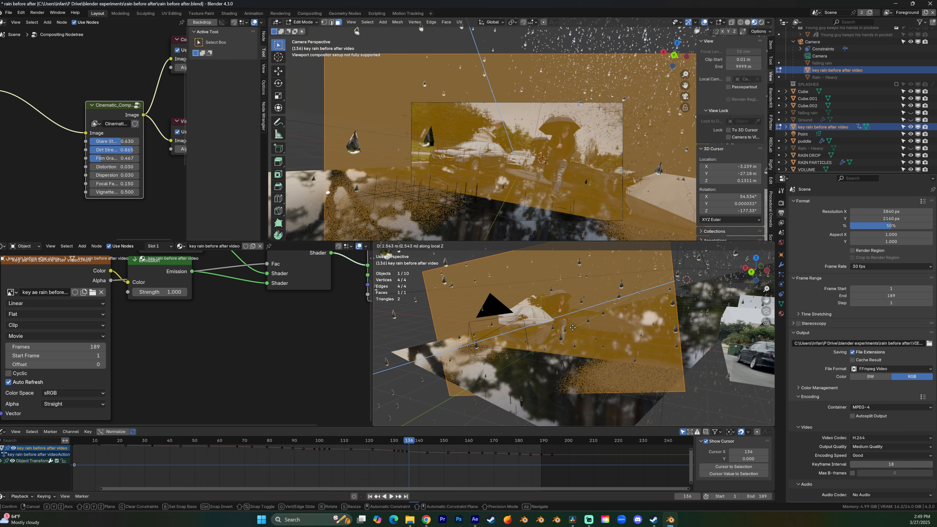
left_click(599, 312)
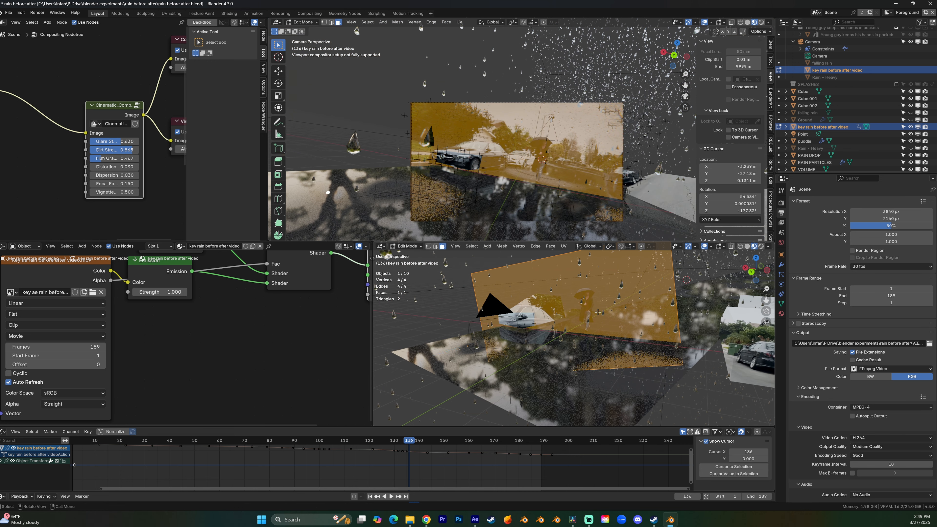
- Run through the video plane's animated keyframes, stop at frame 122 and examine the man's feet against the ground
scroll(401, 458, "down", 2)
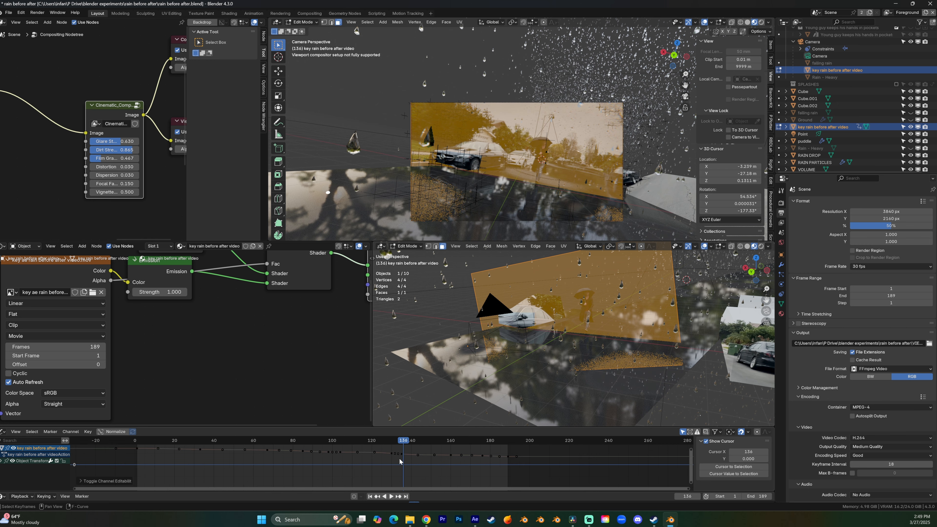
left_click(402, 454)
left_click_drag(339, 447, 244, 454)
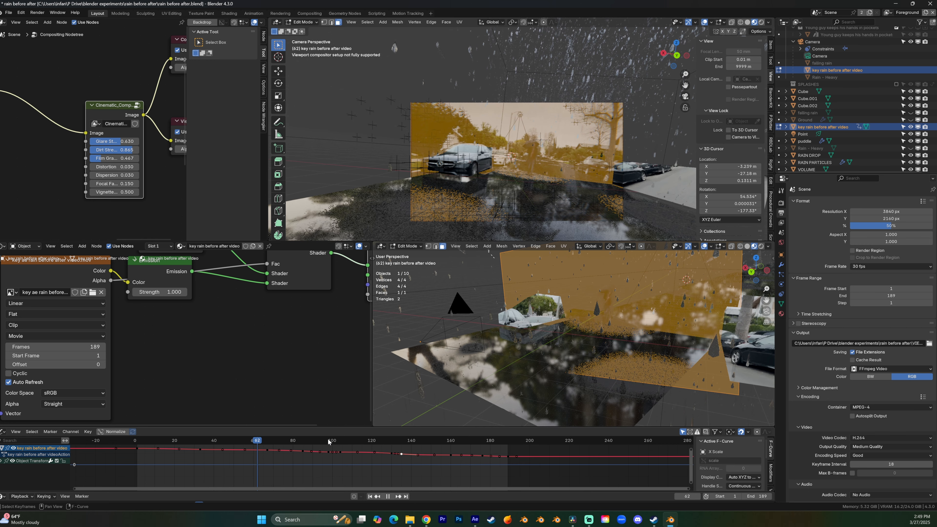
key("space")
scroll(499, 387, "up", 4)
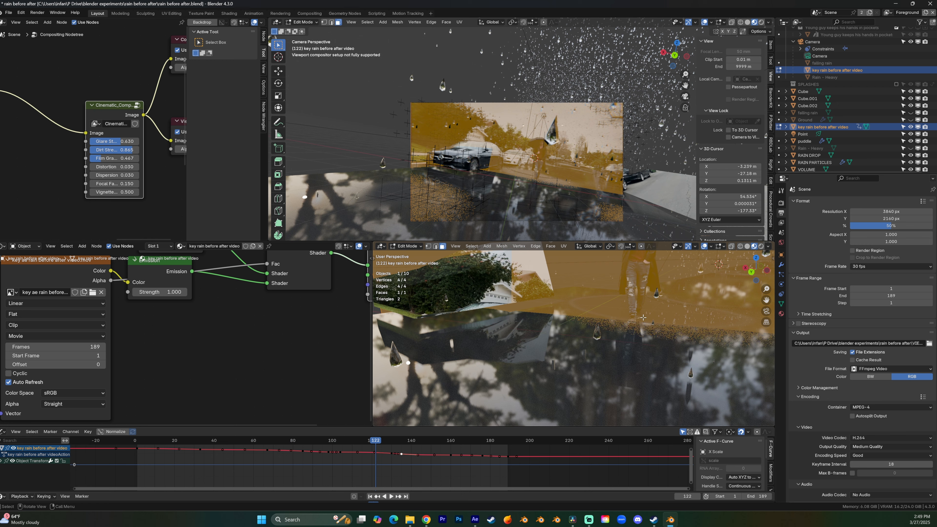
left_click(438, 470)
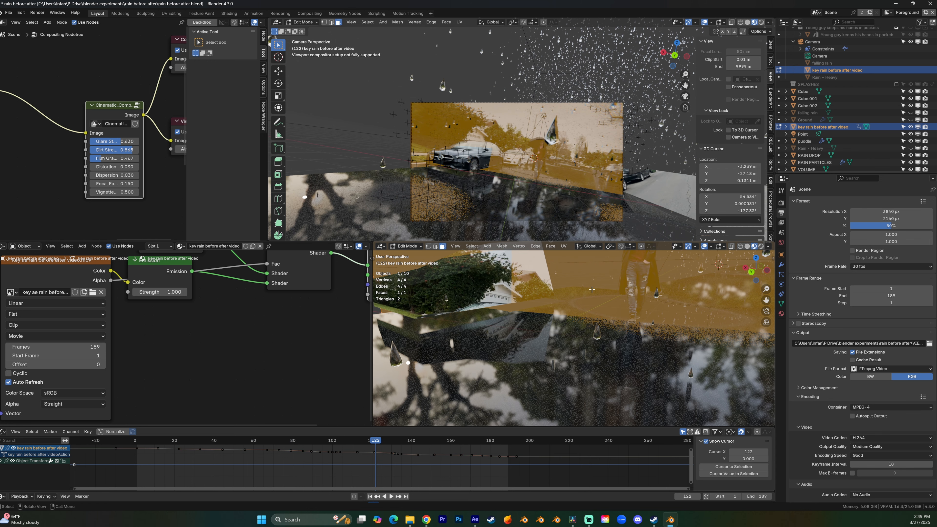
- Return to Object Mode and try scaling the video plane up and down to shift the man's feet on the ground
key("Tab")
key("s")
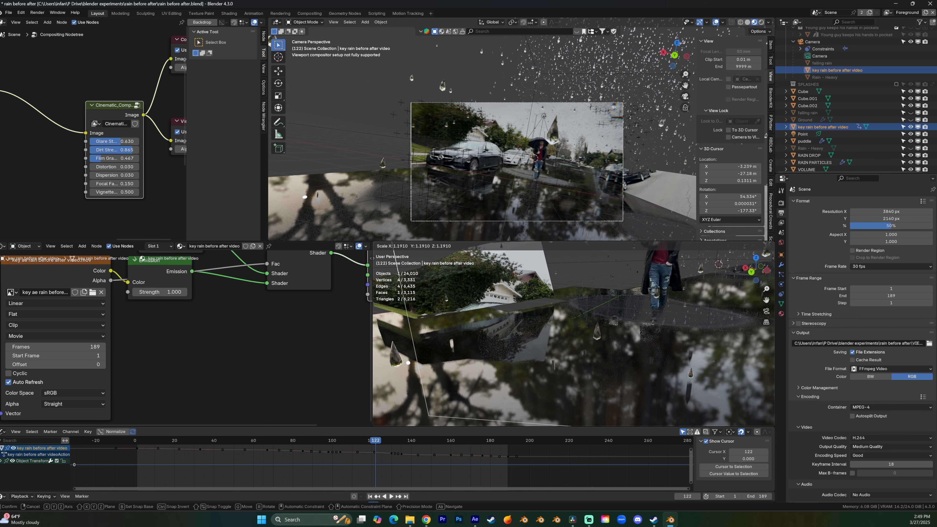
right_click(573, 335)
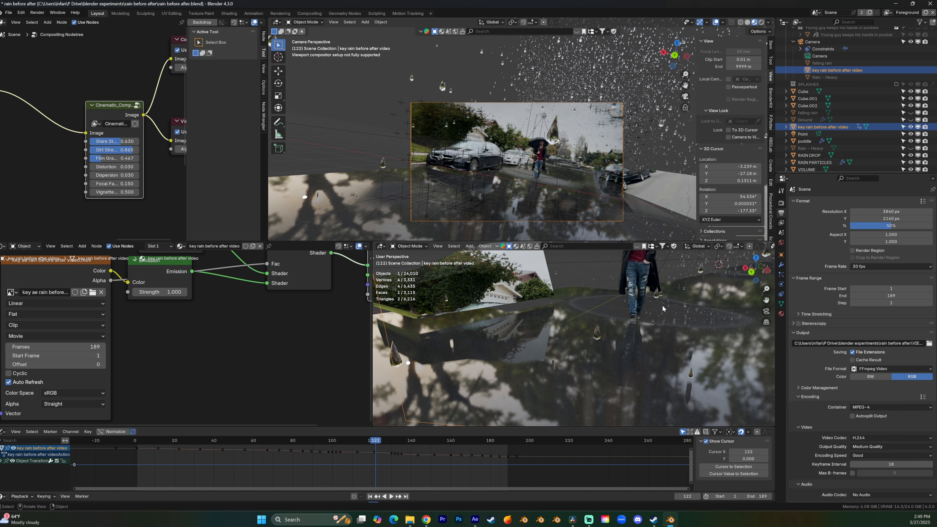
key("s")
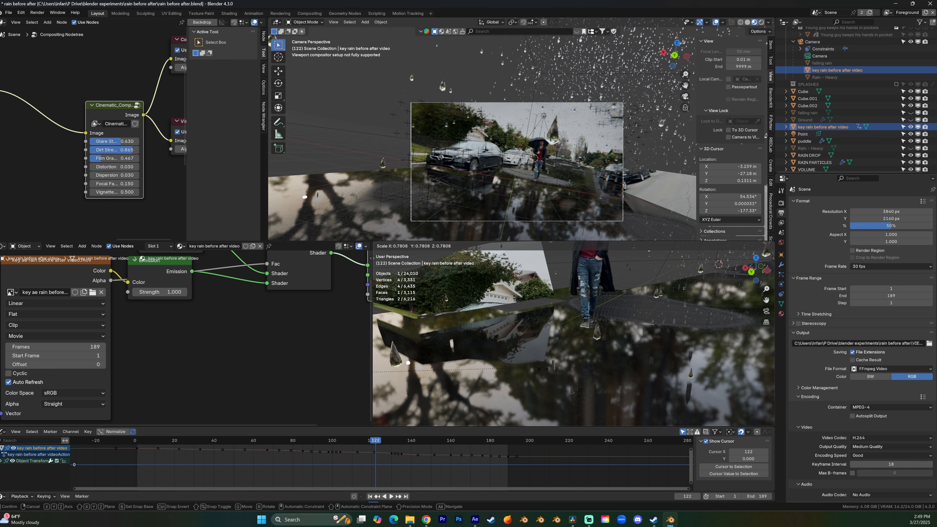
left_click(638, 328)
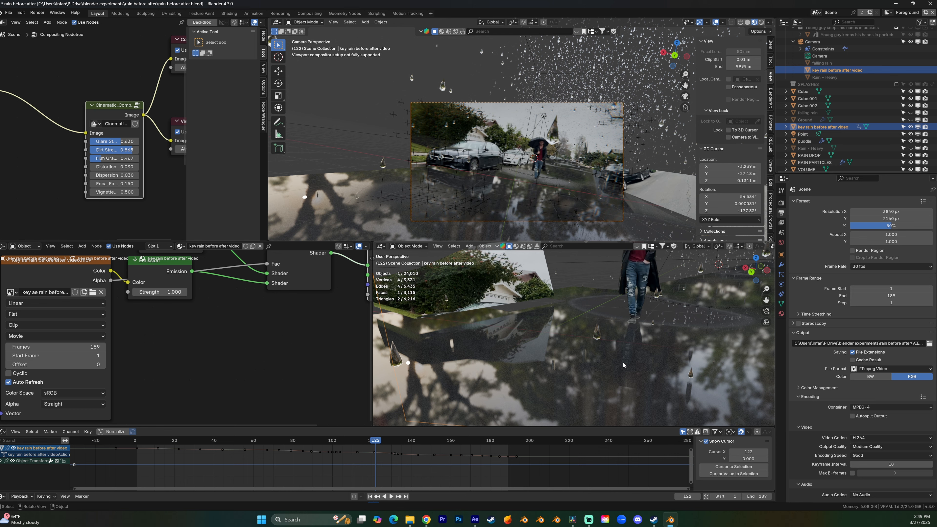
- Select the puddle object covering the street beneath the man
scroll(623, 365, "down", 4)
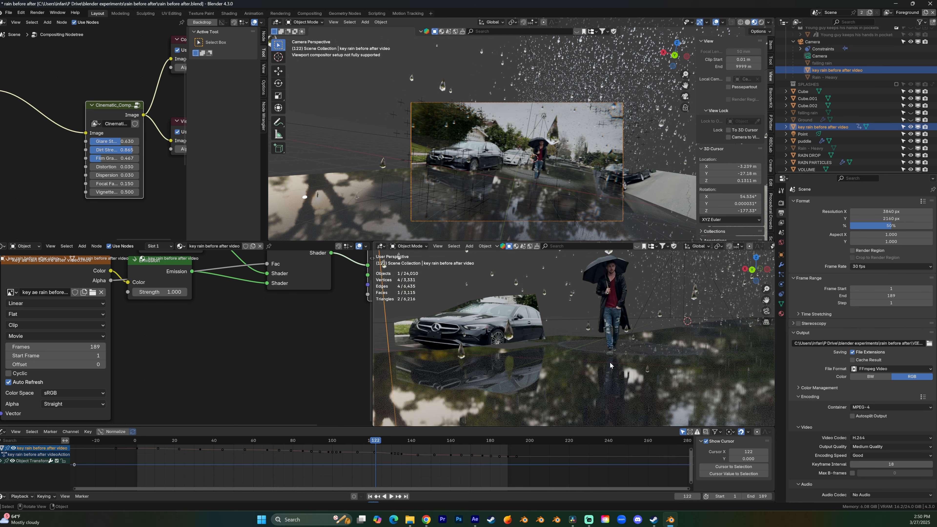
middle_click_drag(632, 371, 624, 361)
left_click(648, 388)
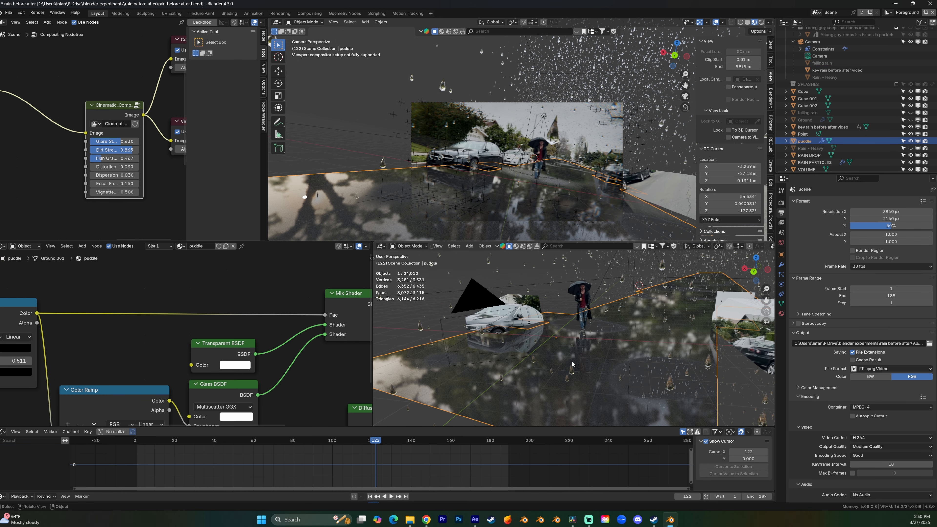
- Examine the puddle material's node tree, from the Noise Texture and Color Ramps to the Mix Shaders and Material Output
scroll(252, 349, "down", 3)
scroll(258, 349, "down", 2)
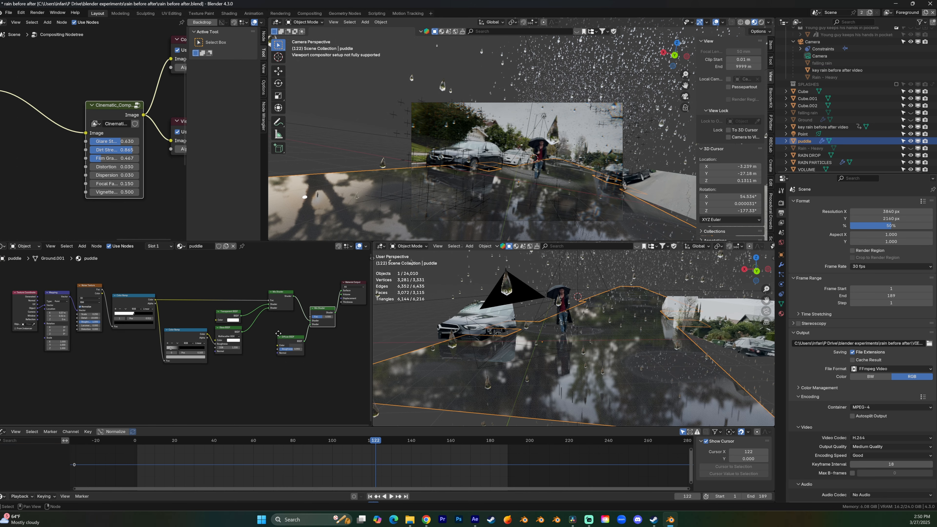
middle_click_drag(270, 350, 239, 350)
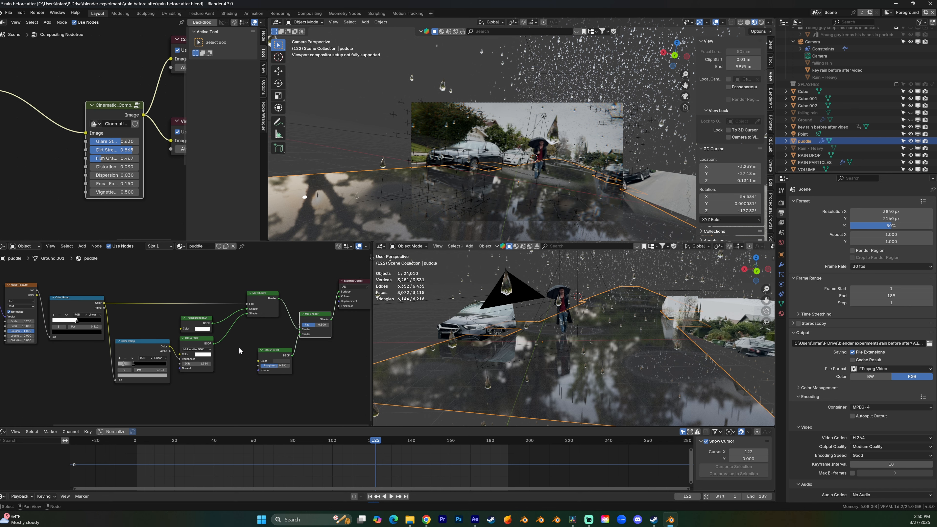
middle_click_drag(235, 344, 230, 338)
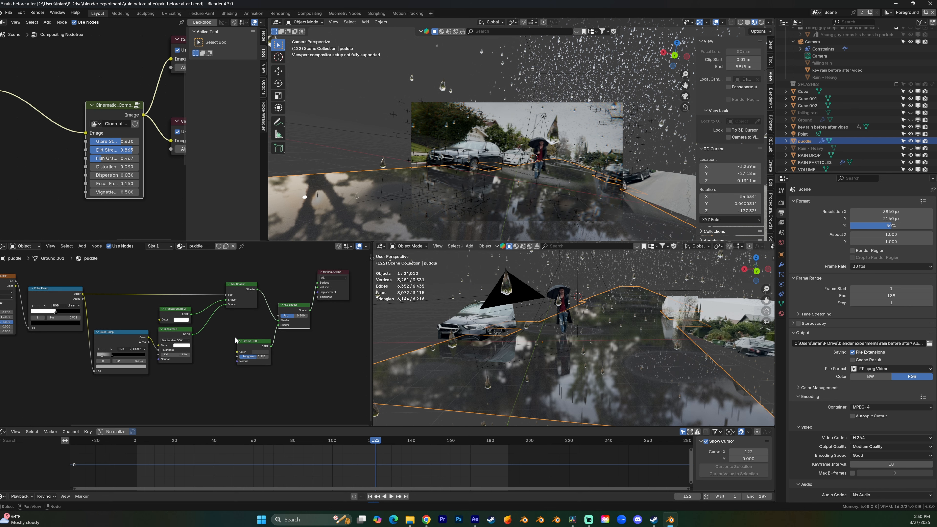
right_click(231, 338)
left_click(258, 322)
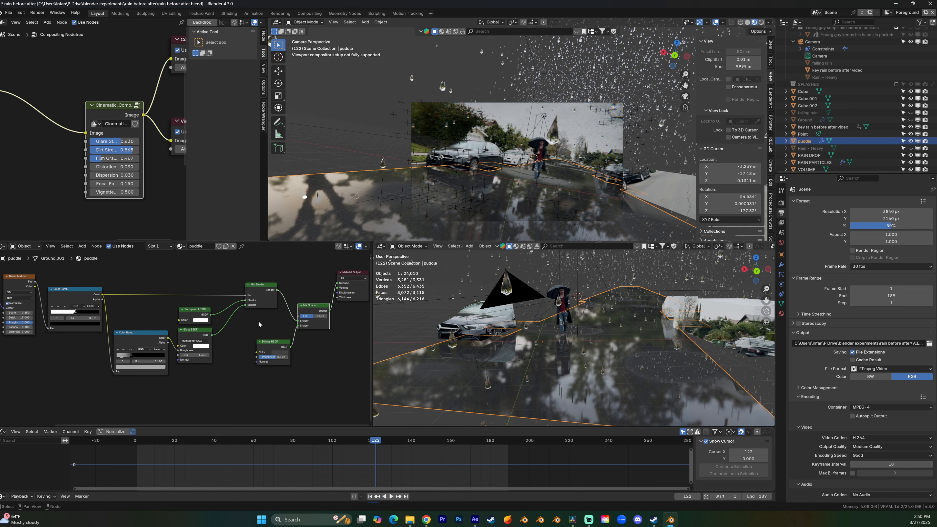
scroll(274, 305, "up", 2)
middle_click_drag(273, 305, 258, 297)
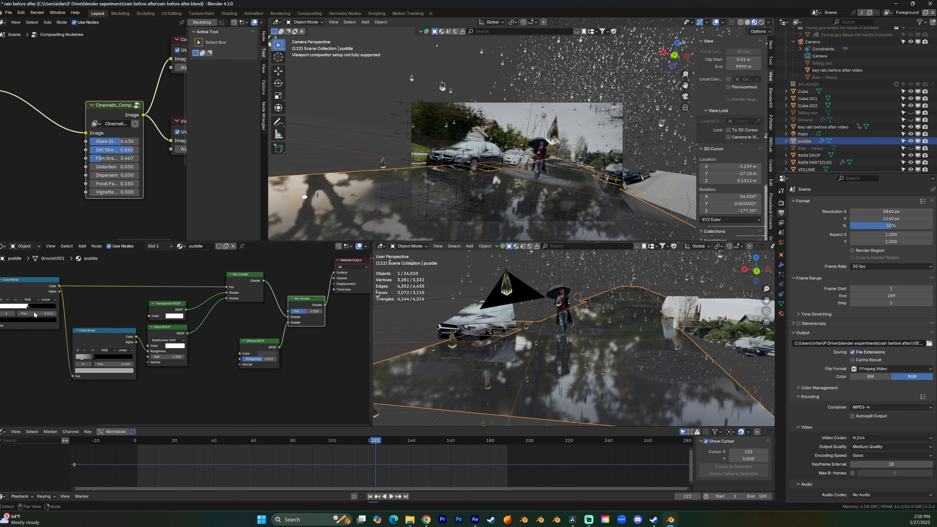
left_click_drag(199, 385, 161, 312)
scroll(208, 375, "up", 3)
middle_click_drag(207, 374, 215, 367)
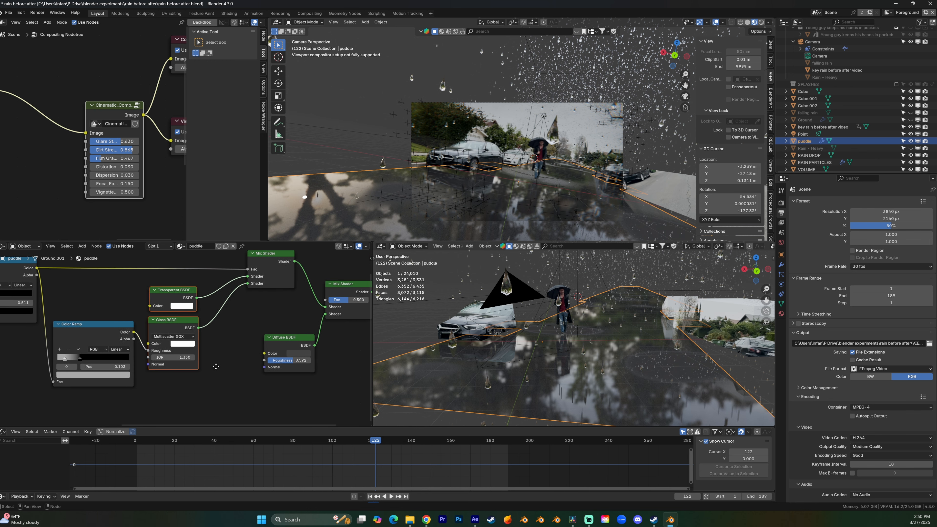
scroll(192, 318, "up", 2)
- Point out the Shader Editor among the editor types and inspect the puddle's Transparent BSDF, Glass BSDF and Mix Shader nodes
left_click(6, 246)
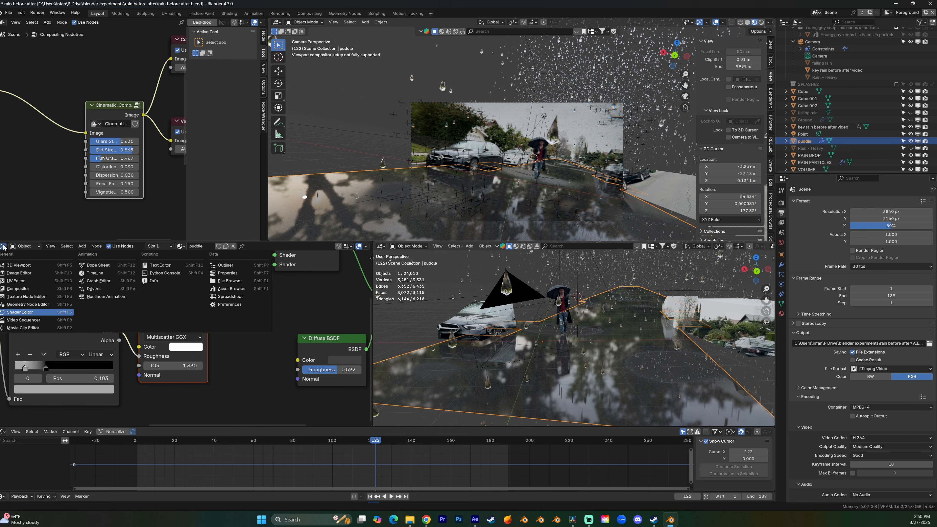
left_click(165, 282)
left_click(164, 325)
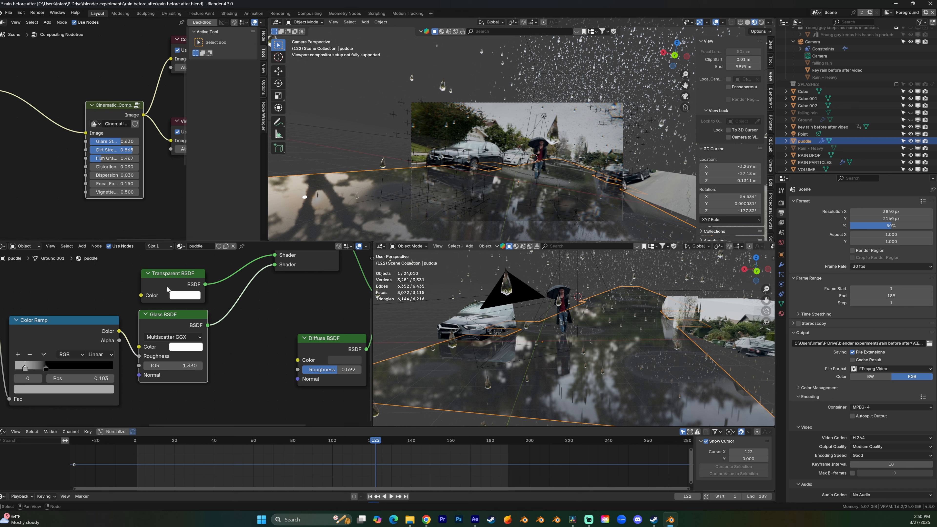
middle_click_drag(213, 320, 190, 354)
middle_click_drag(241, 322, 260, 316)
left_click(319, 283)
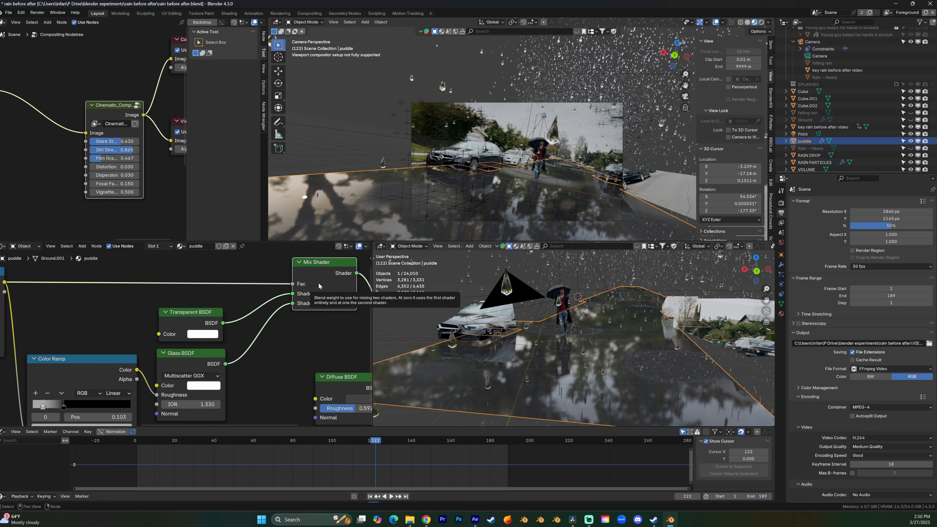
- Preview the Noise Texture output and the first Color Ramp output directly on the puddle surface
scroll(318, 283, "down", 4)
scroll(319, 283, "up", 2)
mouse_move(108, 344)
middle_mouse_down()
mouse_move(167, 350)
mouse_move(166, 337)
middle_mouse_up()
left_click(74, 297)
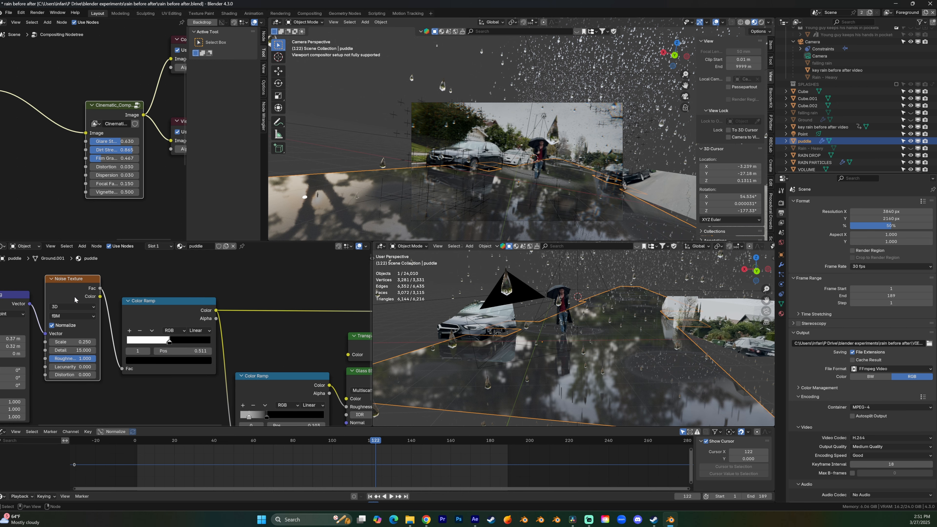
left_click(76, 294, "ctrl+shift")
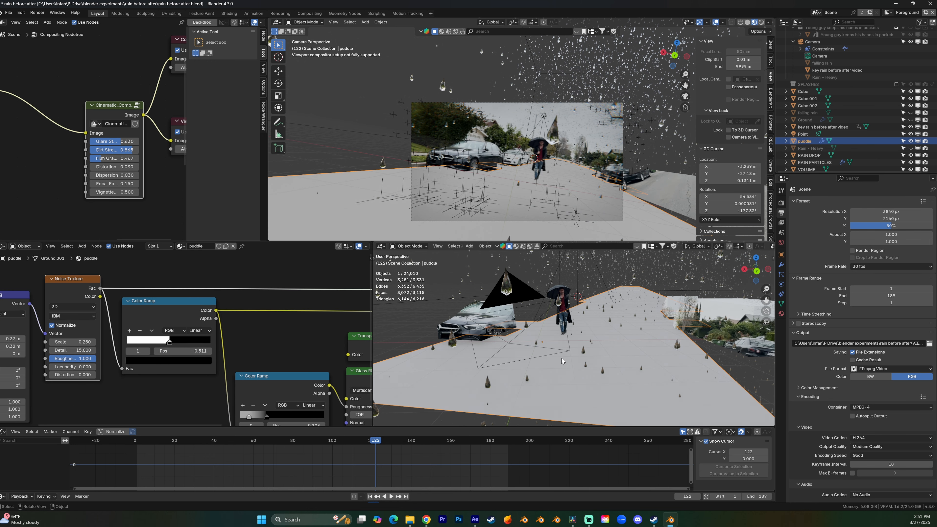
left_click(149, 314, "ctrl+shift")
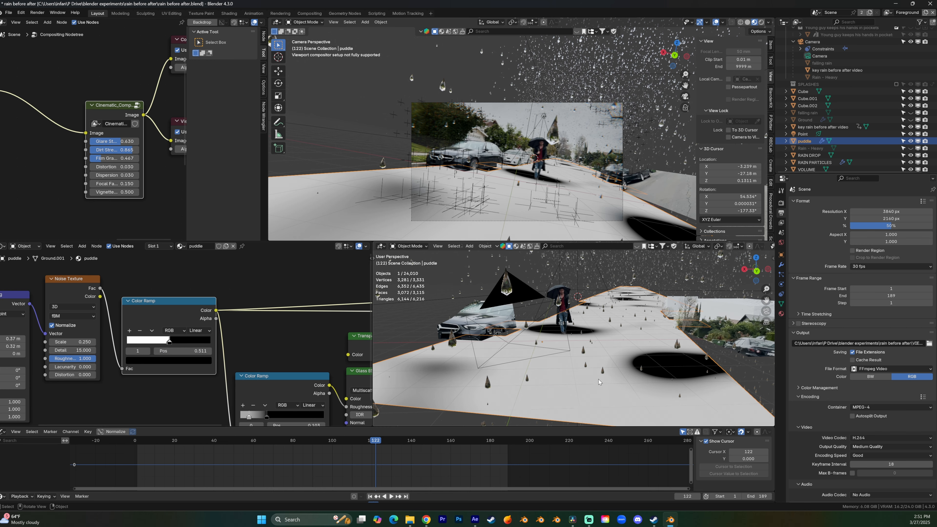
- Try another Noise Texture scale and undo it, and temporarily mute the first Color Ramp to compare the puddle mask
mouse_move(79, 342)
left_mouse_down()
mouse_move(155, 342)
mouse_move(70, 342)
left_mouse_up()
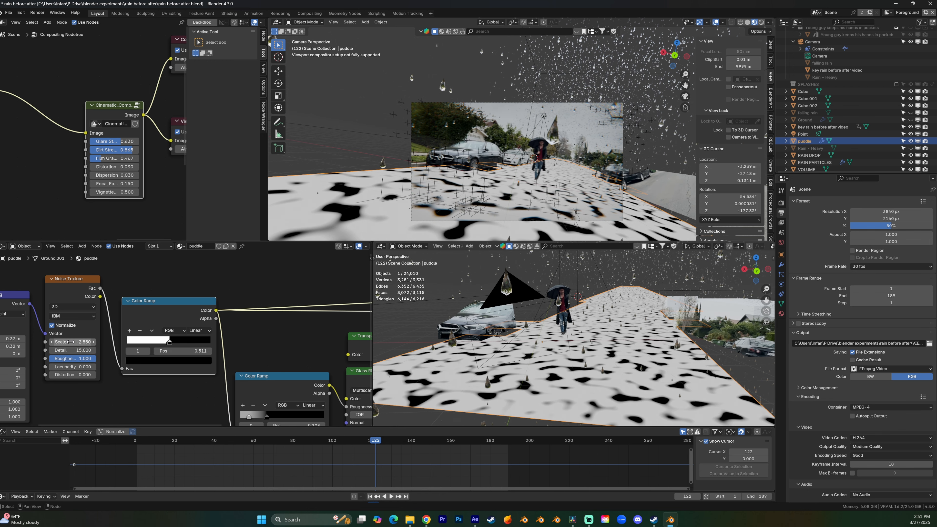
key("ctrl+z")
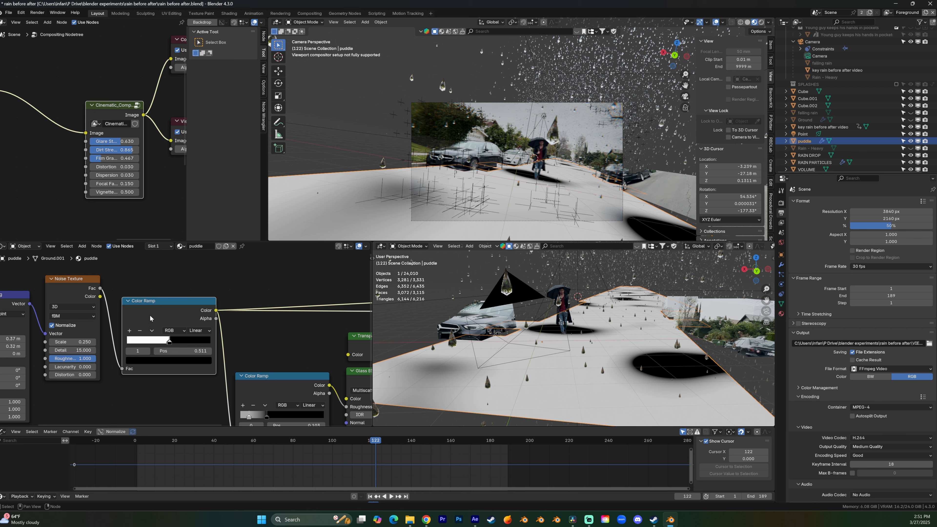
key("m")
scroll(632, 372, "up", 2)
mouse_move(632, 372)
middle_mouse_down()
mouse_move(645, 378)
mouse_move(627, 388)
middle_mouse_up()
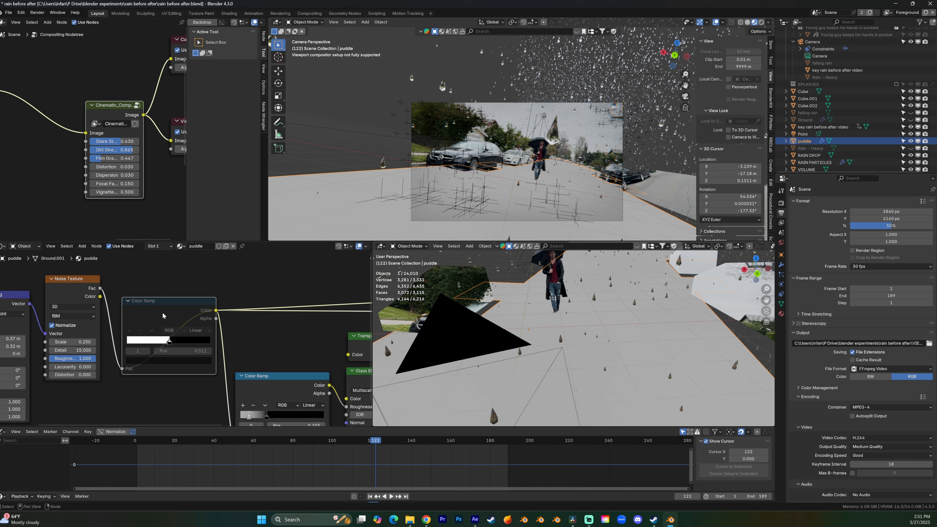
key("m")
- Adjust the second Color Ramp feeding the Glass BSDF roughness slightly and preview its output on the puddle
middle_click_drag(272, 373, 163, 330)
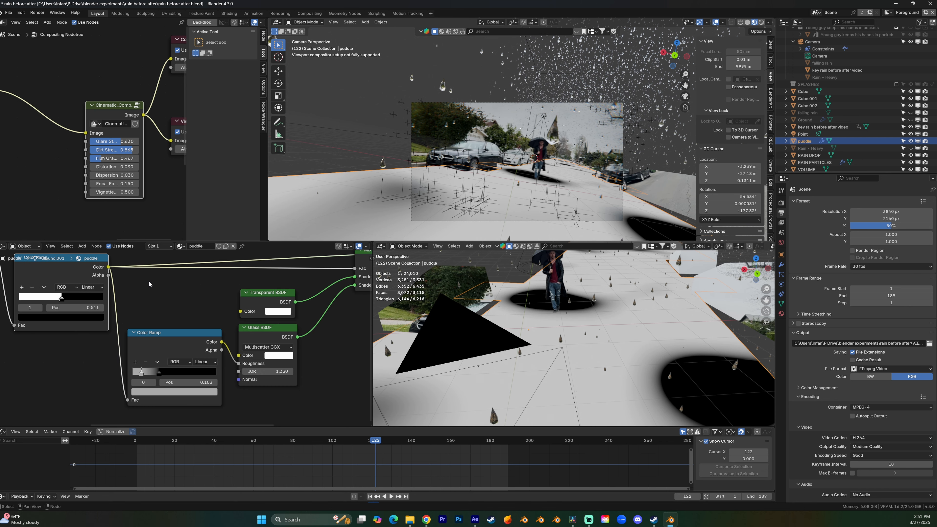
left_click(175, 354)
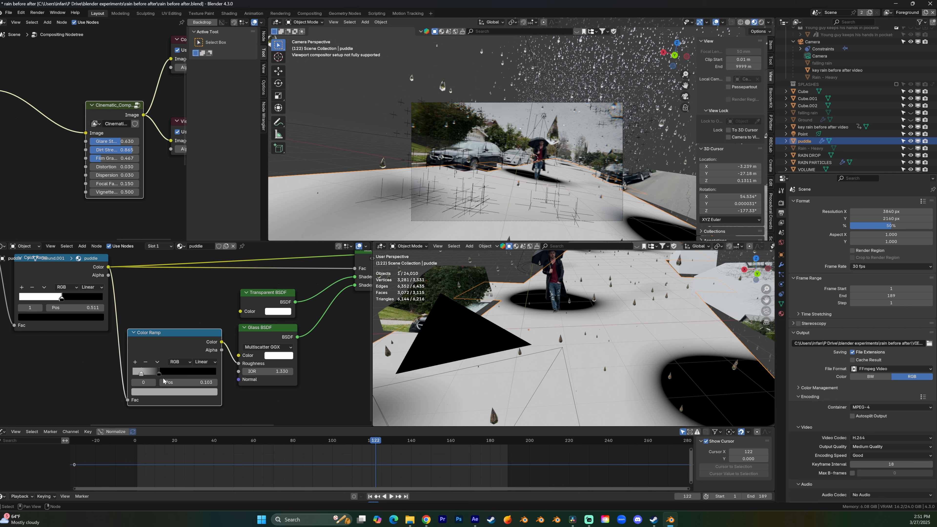
left_click_drag(140, 376, 150, 370)
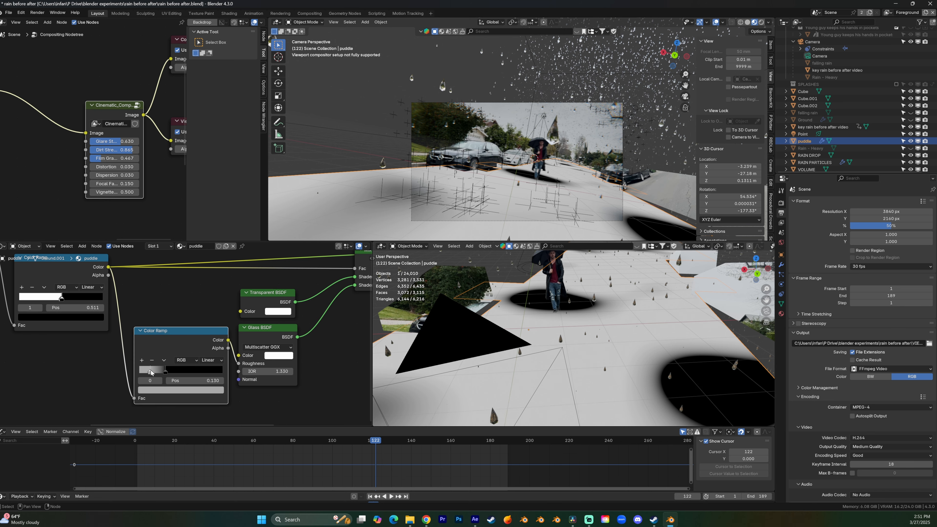
left_click(178, 355, "ctrl+shift")
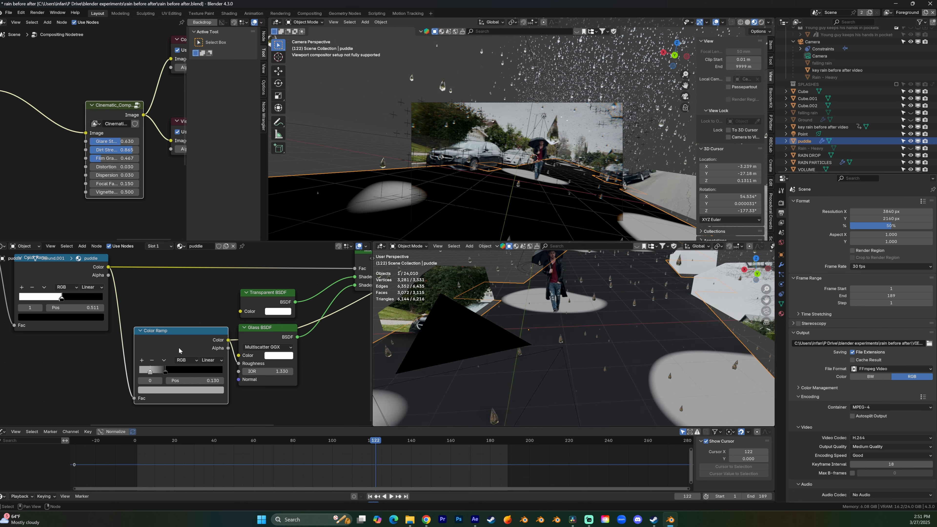
- Move the Glass BSDF node beside the second Color Ramp and restore the full puddle shader on the surface
left_click_drag(261, 331, 279, 349)
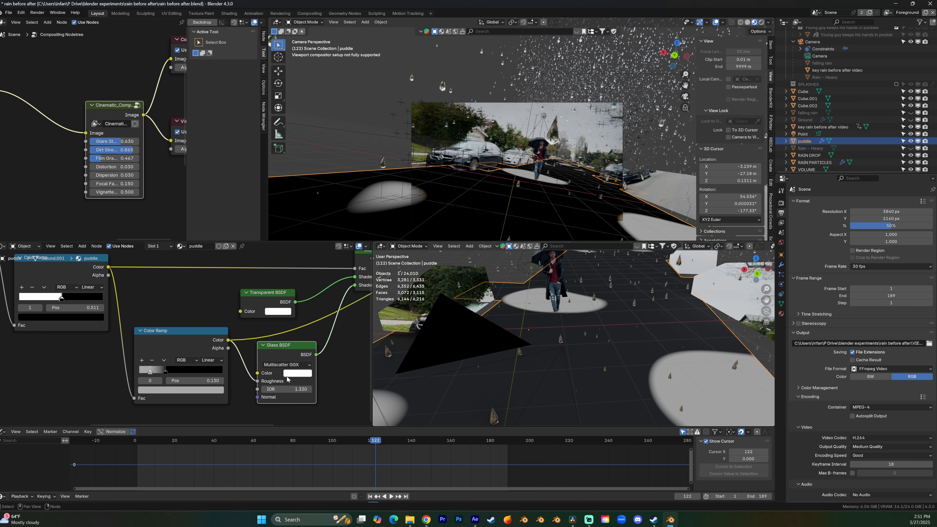
scroll(222, 351, "down", 2)
middle_click_drag(223, 352, 256, 349)
middle_click_drag(118, 340, 231, 380)
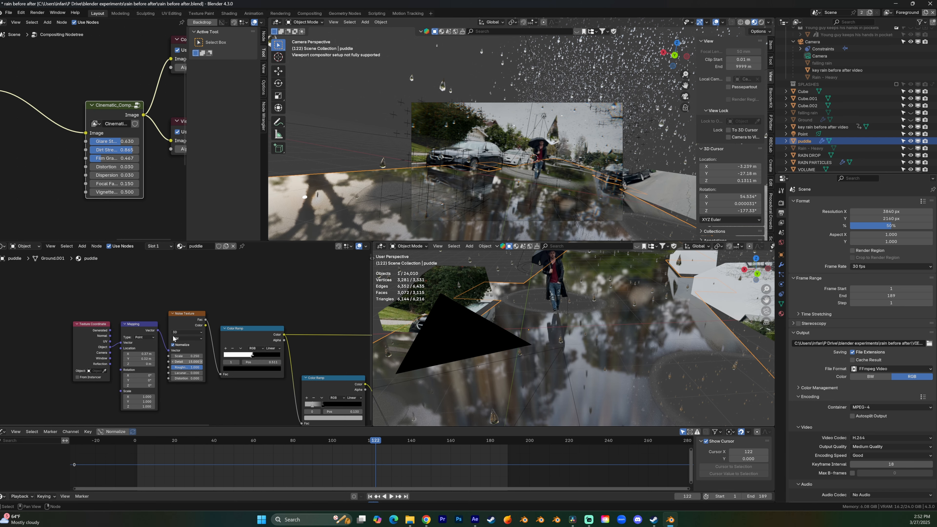
- Inspect the Noise Texture settings and examine the man's and cars' reflections in the puddle
scroll(190, 330, "up", 3)
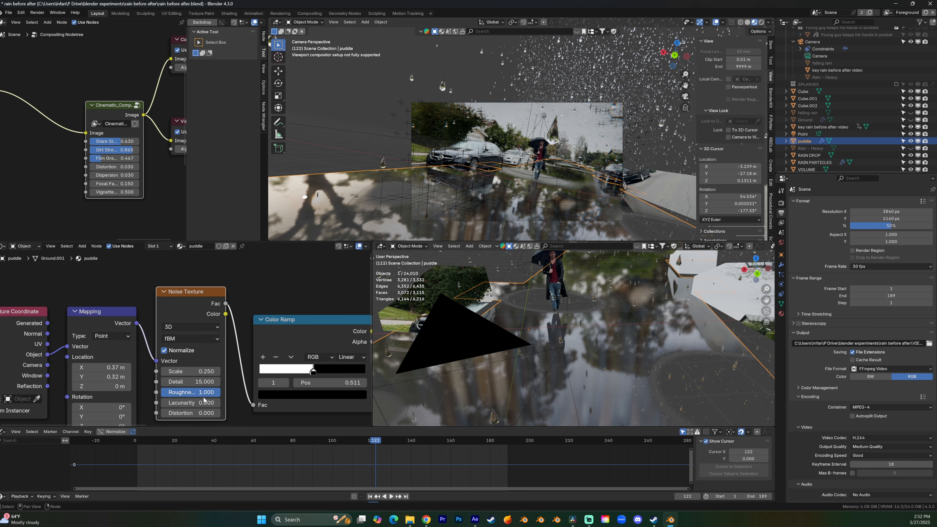
scroll(246, 370, "down", 2)
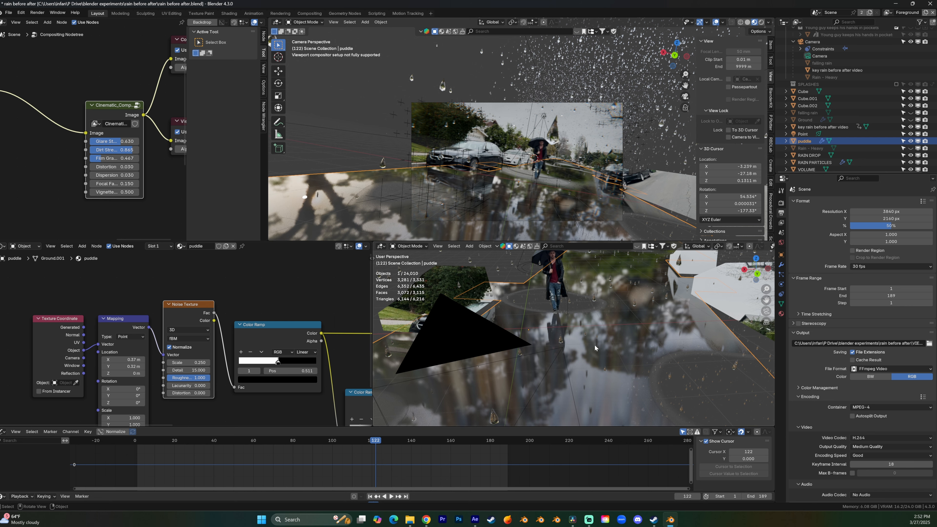
middle_click_drag(617, 371, 614, 353)
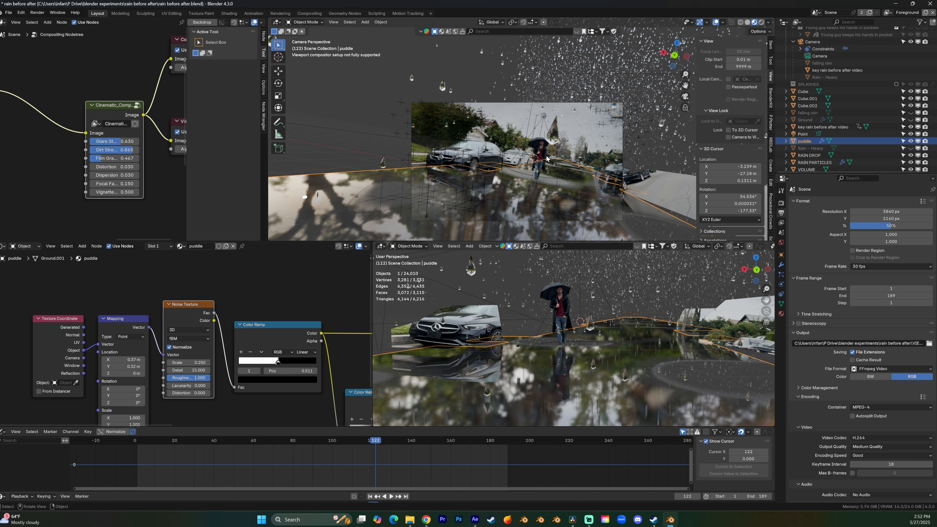
middle_click_drag(585, 310, 559, 351)
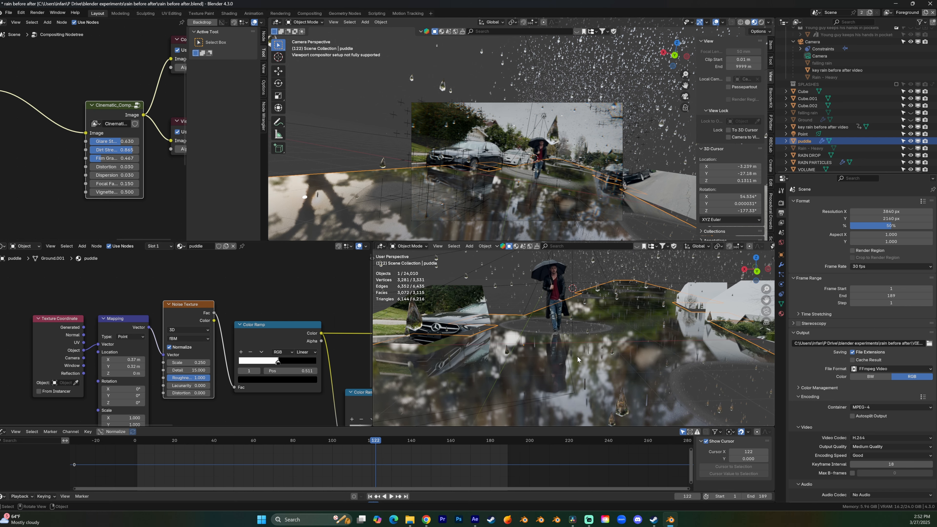
- Select the video-projected blocks Cube.002 and Cube.001 and examine the car block and its puddle reflection from several angles
left_click(488, 305)
left_click(722, 294)
left_click(720, 295)
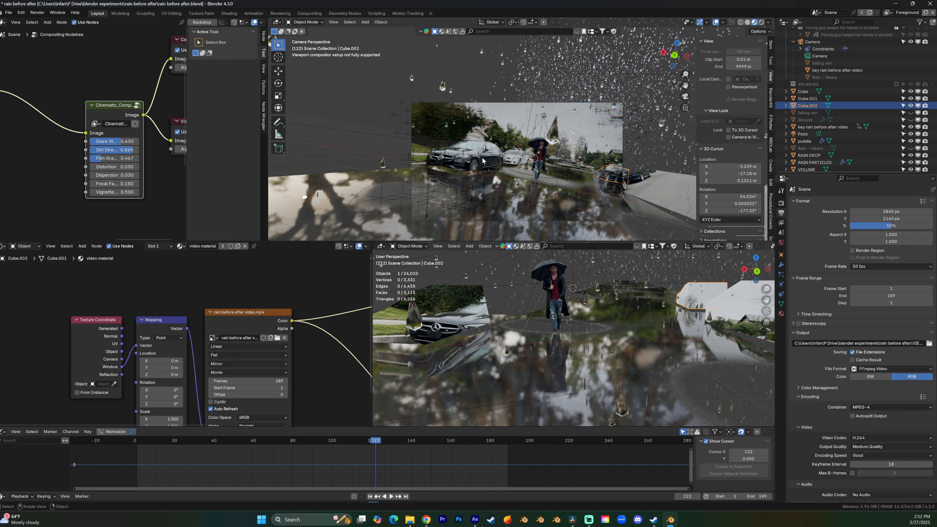
left_click(471, 321)
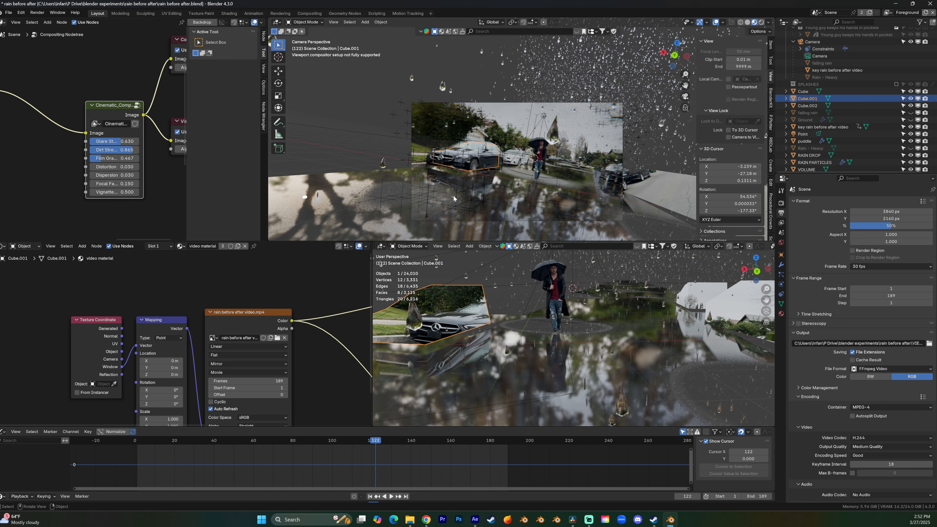
middle_click_drag(455, 326, 540, 346)
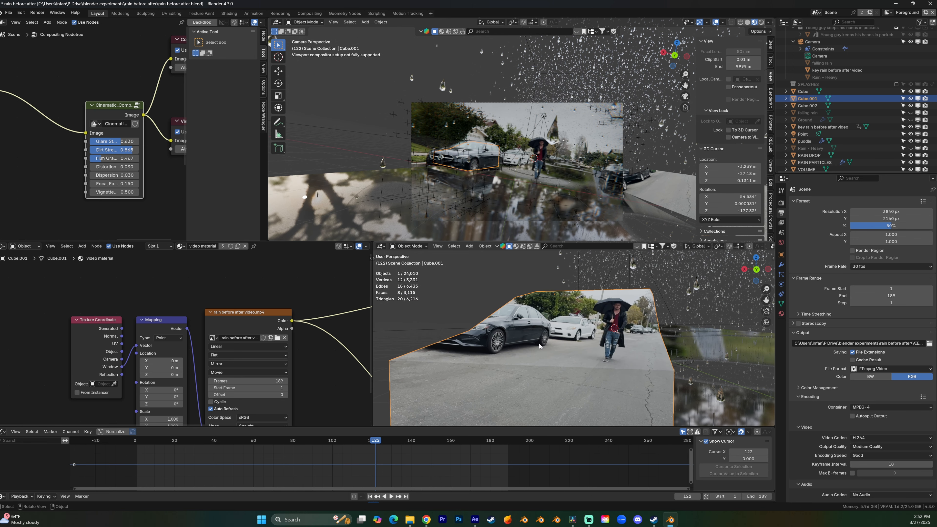
scroll(675, 347, "down", 4)
middle_click_drag(673, 348, 578, 343)
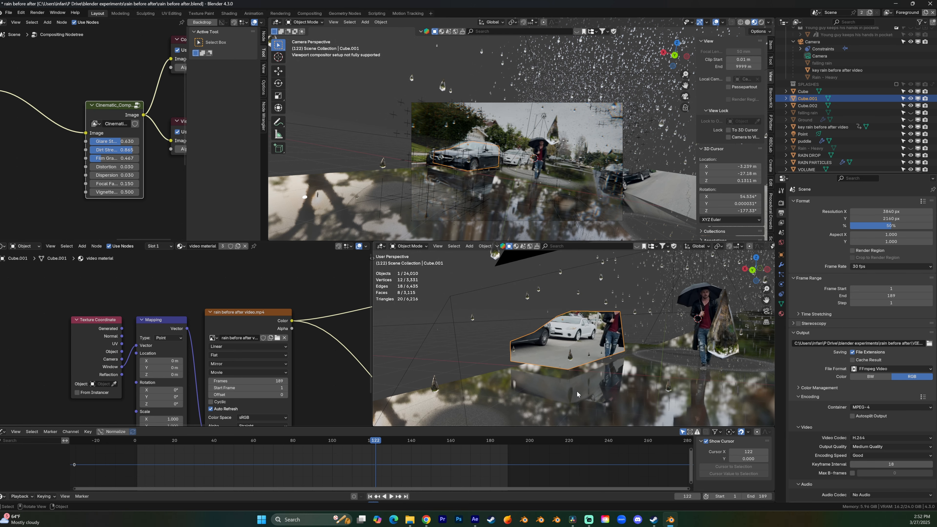
middle_click_drag(575, 384, 572, 381)
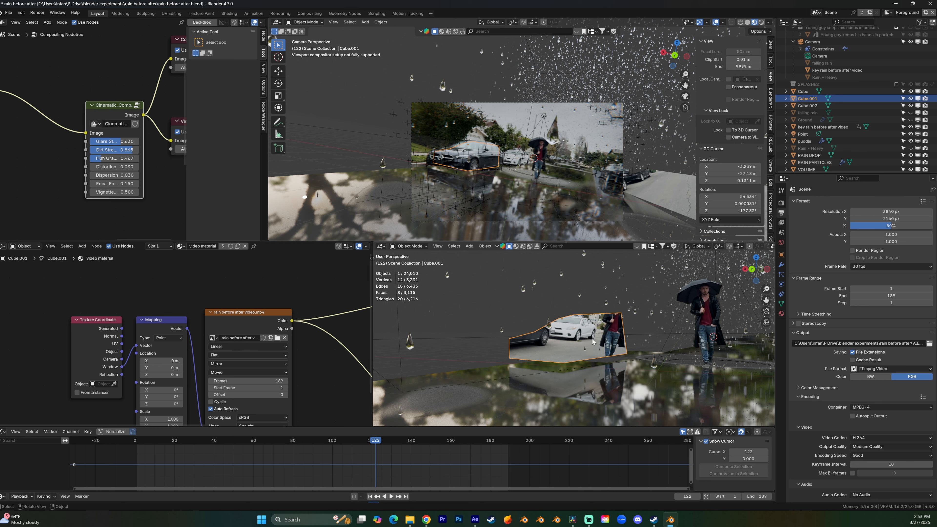
middle_click_drag(596, 350, 725, 254)
scroll(724, 247, "down", 5)
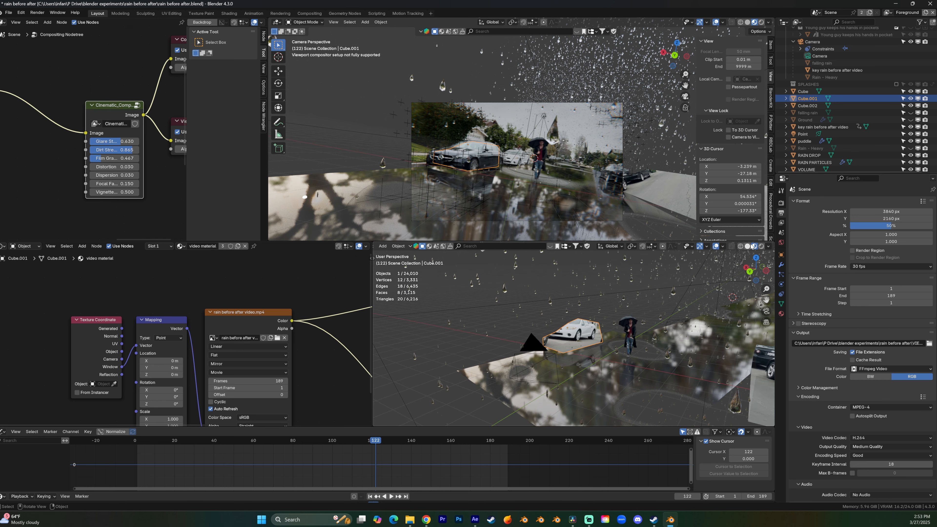
- Switch the free 3D view to solid shading and inspect the car block's shape and its video material nodes
left_click(747, 246)
middle_click_drag(746, 253, 589, 325)
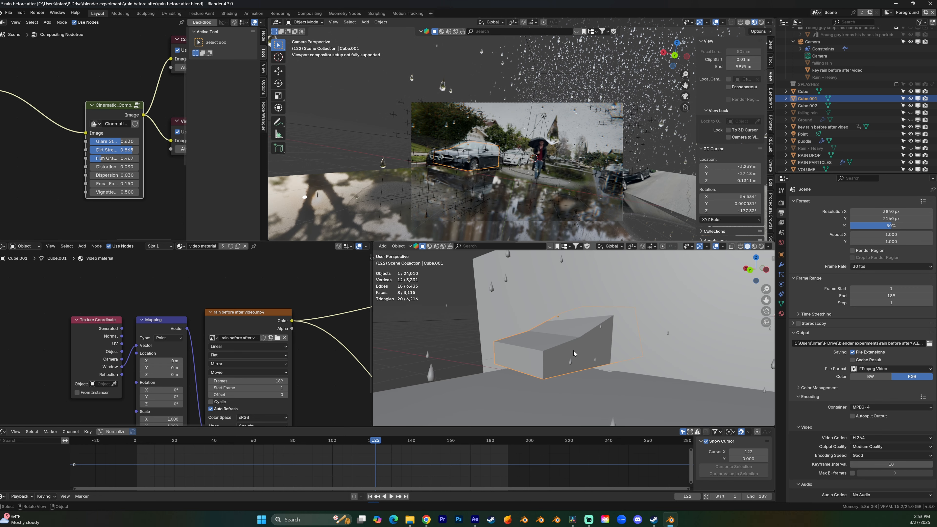
scroll(178, 357, "down", 10)
middle_click_drag(237, 376, 199, 354)
scroll(187, 355, "up", 6)
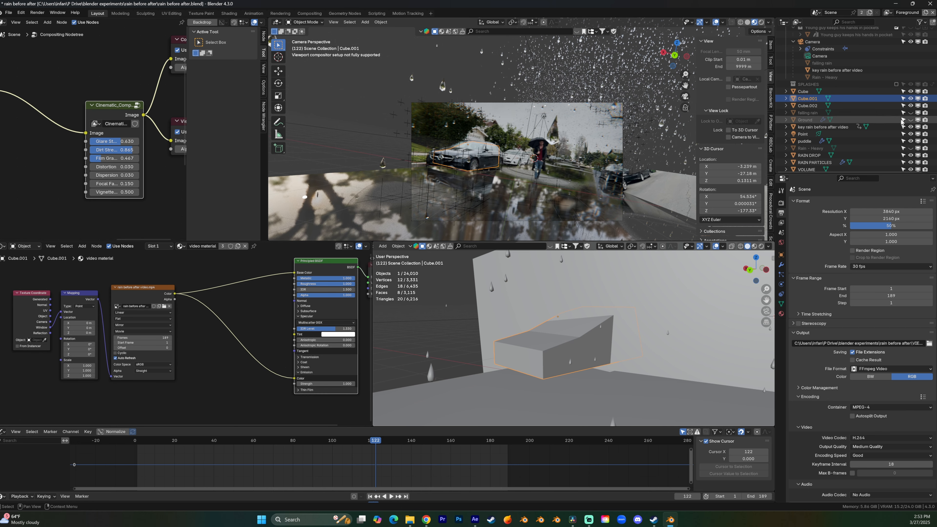
- Unhide the Ground object and enable Passepartout in the camera view
left_click(911, 120)
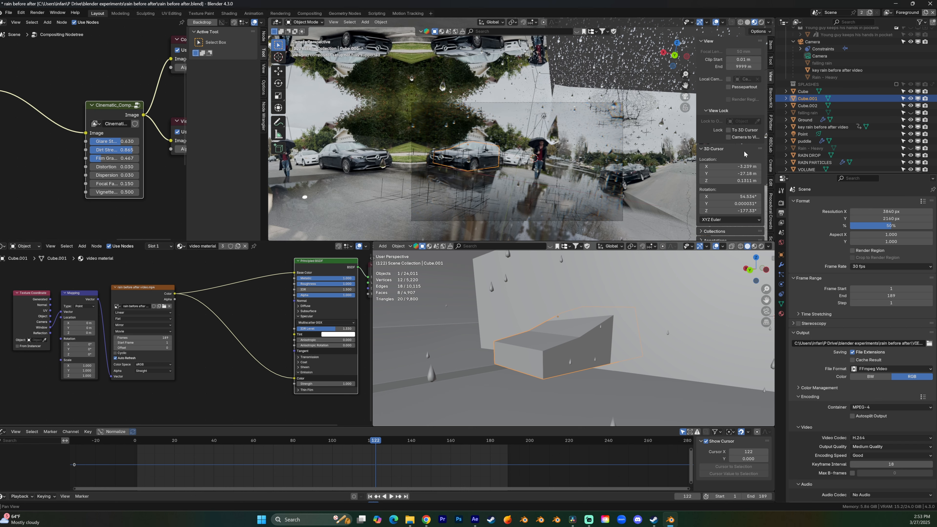
left_click(728, 87)
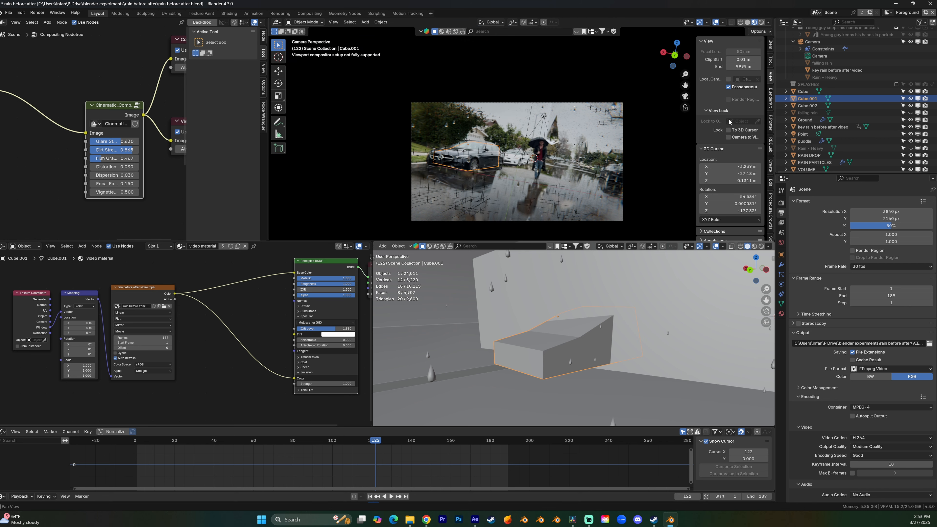
- Compare the camera view without and with Passepartout, and examine the car block's video material nodes
left_click(729, 86)
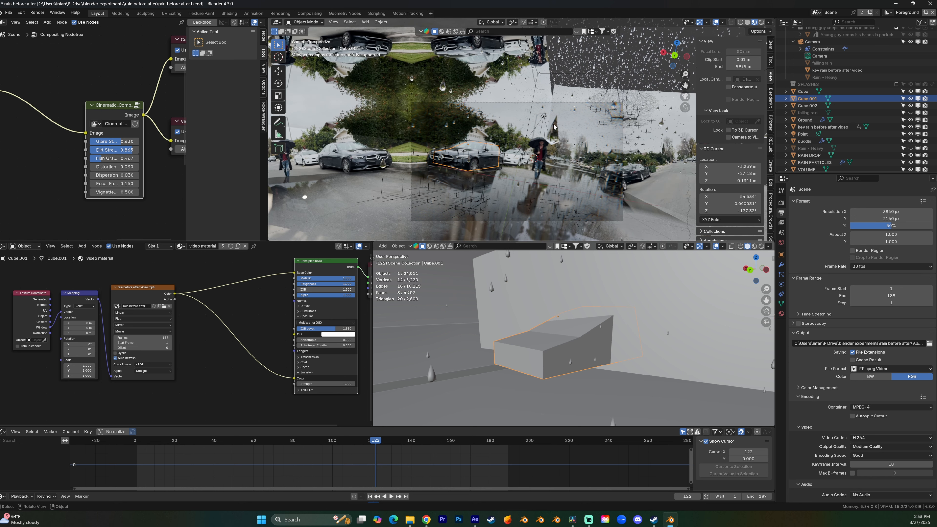
left_click(729, 86)
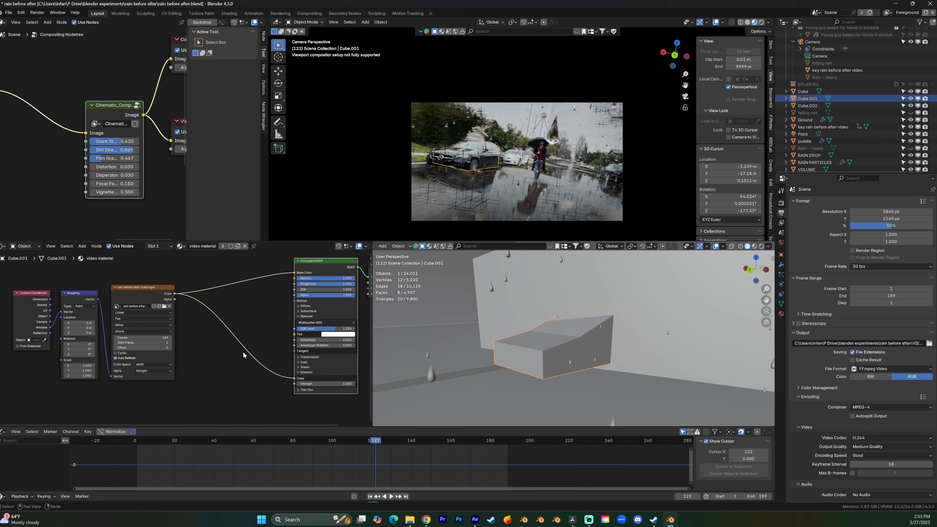
middle_click_drag(239, 353, 180, 359)
scroll(168, 357, "down", 2)
scroll(169, 355, "up", 3)
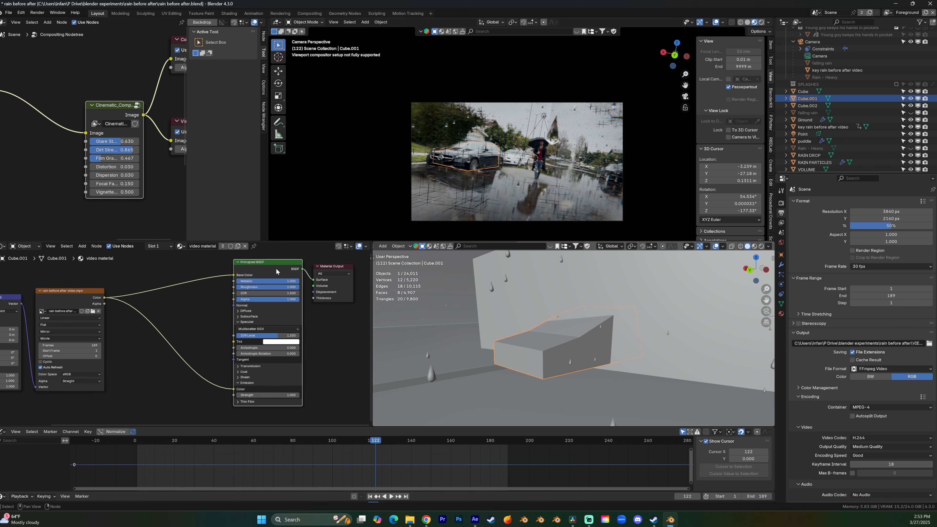
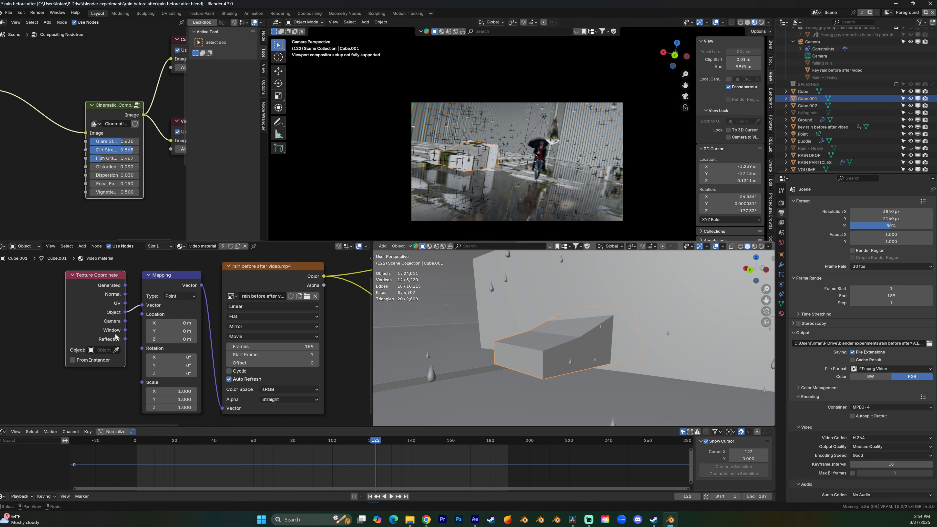
- Connect the Texture Coordinate's Window output to the Mapping vector and examine the projected video in the free 3D view with material preview shading
left_click_drag(125, 331, 144, 306)
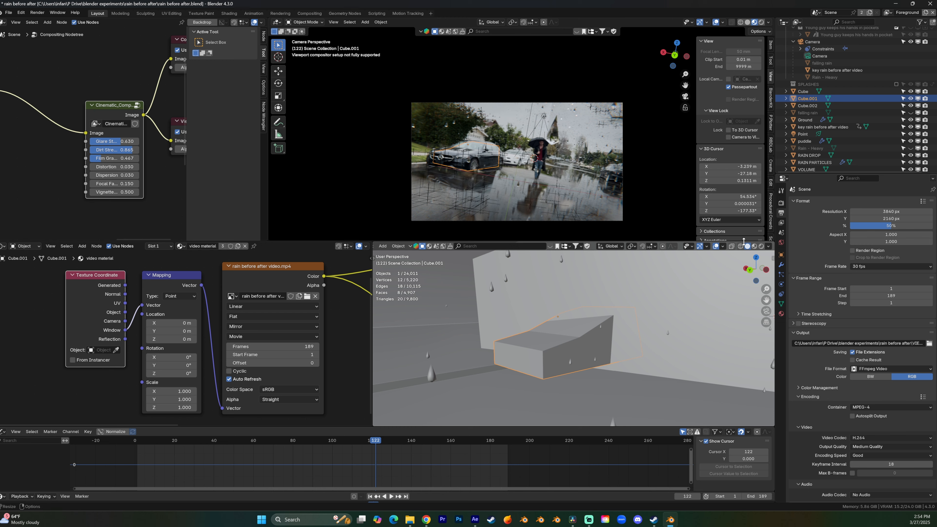
left_click(755, 246)
mouse_move(632, 326)
middle_mouse_down()
mouse_move(595, 328)
mouse_move(625, 342)
mouse_move(627, 334)
middle_mouse_up()
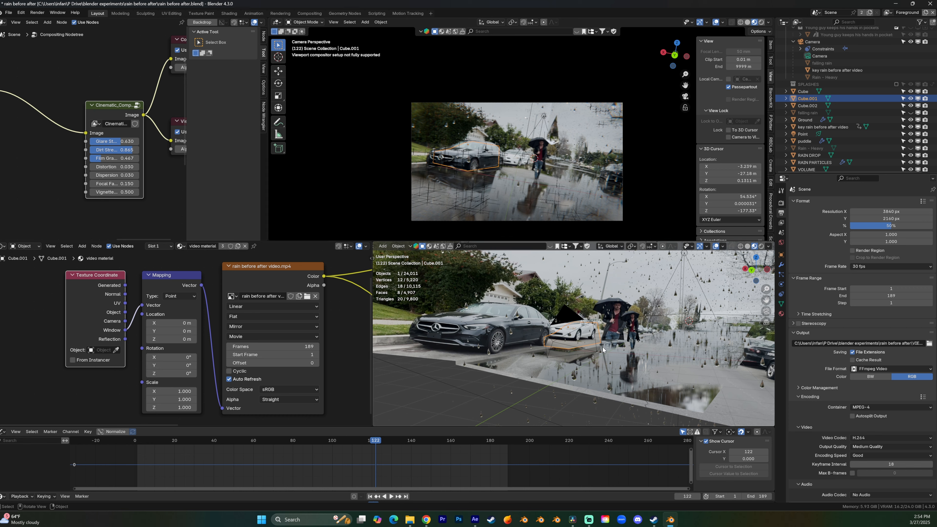
mouse_move(589, 346)
middle_mouse_down()
mouse_move(578, 355)
mouse_move(592, 355)
middle_mouse_up()
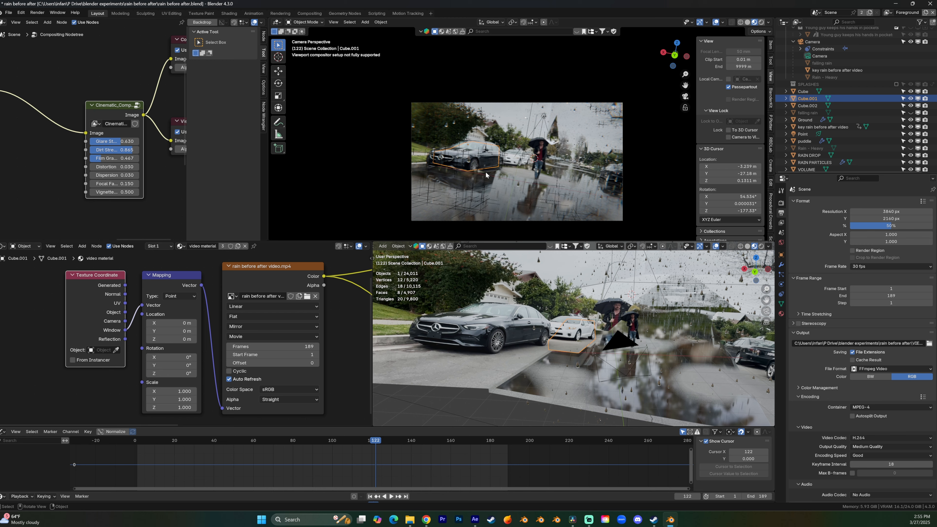
scroll(586, 353, "down", 8)
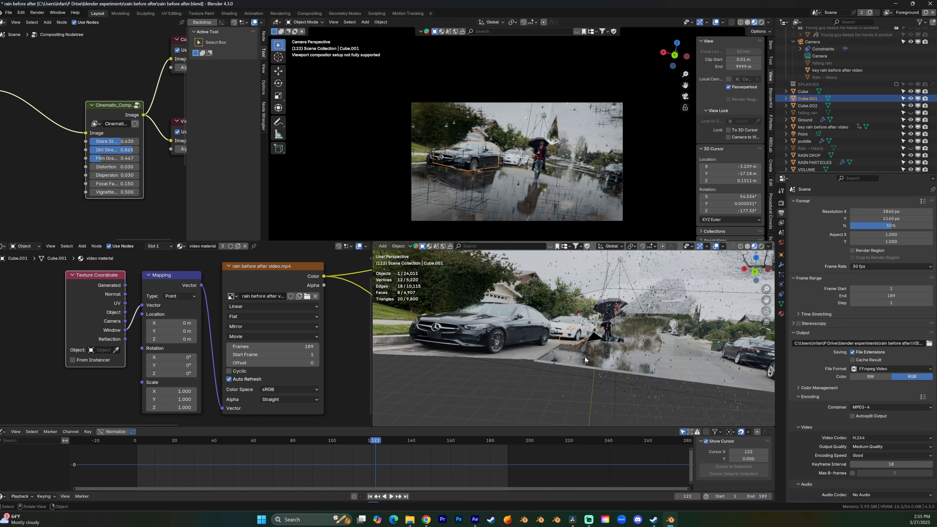
scroll(586, 352, "up", 3)
- Select the Ground object, switch the free 3D view to solid shading, and examine the ground's curb step and surrounding geometry
left_click(531, 288)
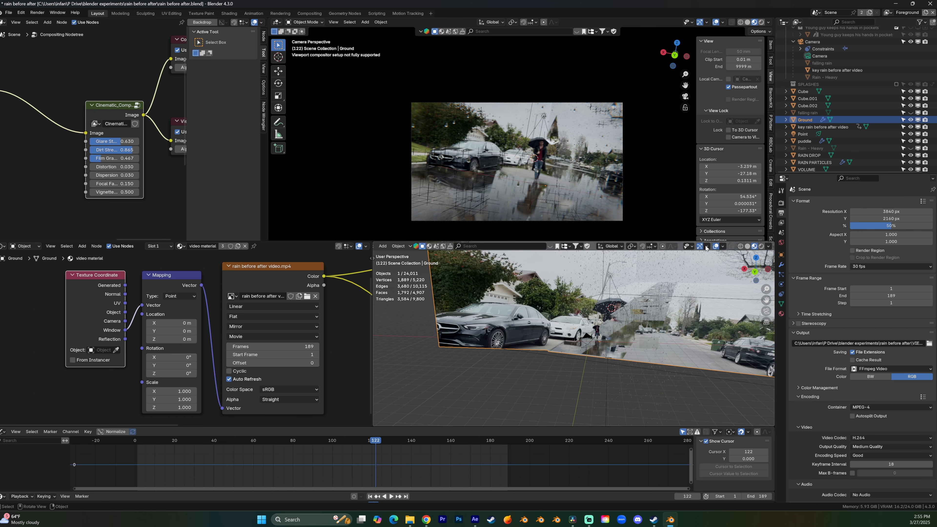
left_click(747, 247)
mouse_move(631, 308)
middle_mouse_down()
mouse_move(667, 304)
mouse_move(589, 293)
mouse_move(653, 306)
mouse_move(677, 301)
mouse_move(637, 308)
mouse_move(645, 287)
middle_mouse_up()
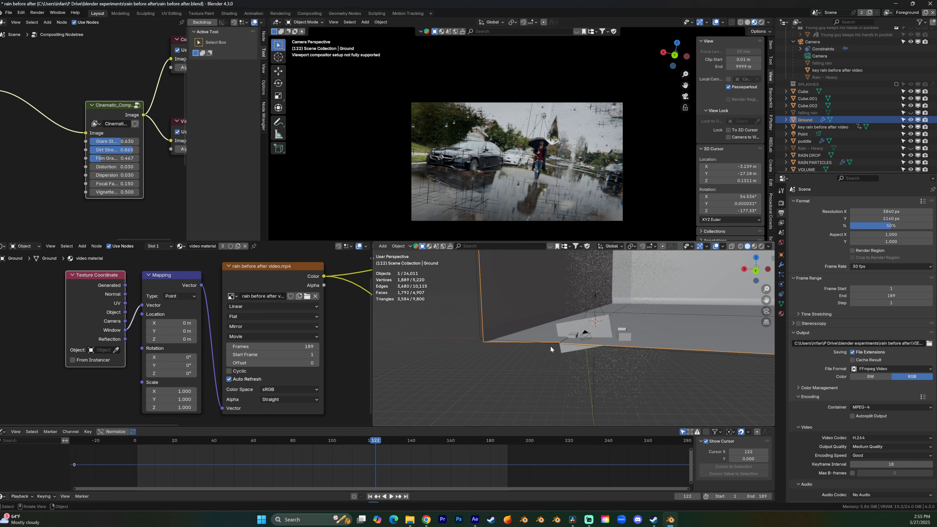
scroll(550, 351, "up", 6)
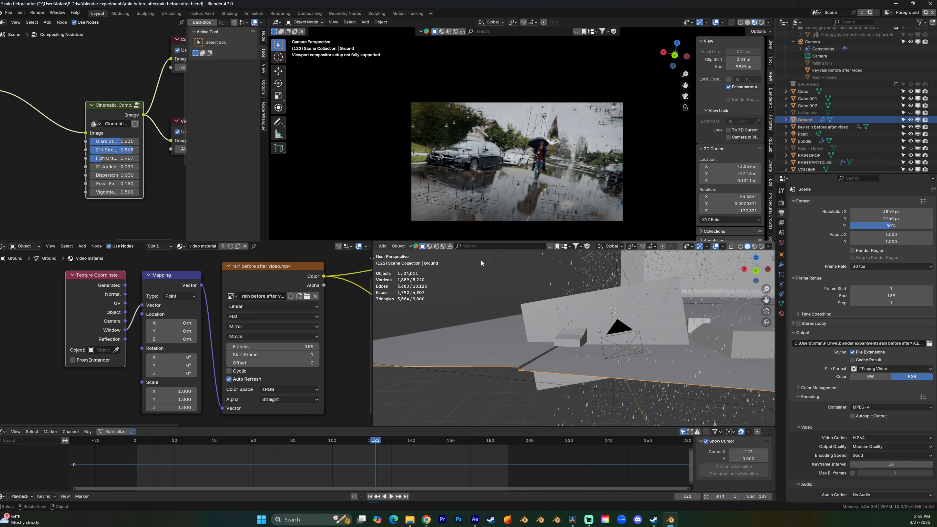
scroll(589, 373, "up", 4)
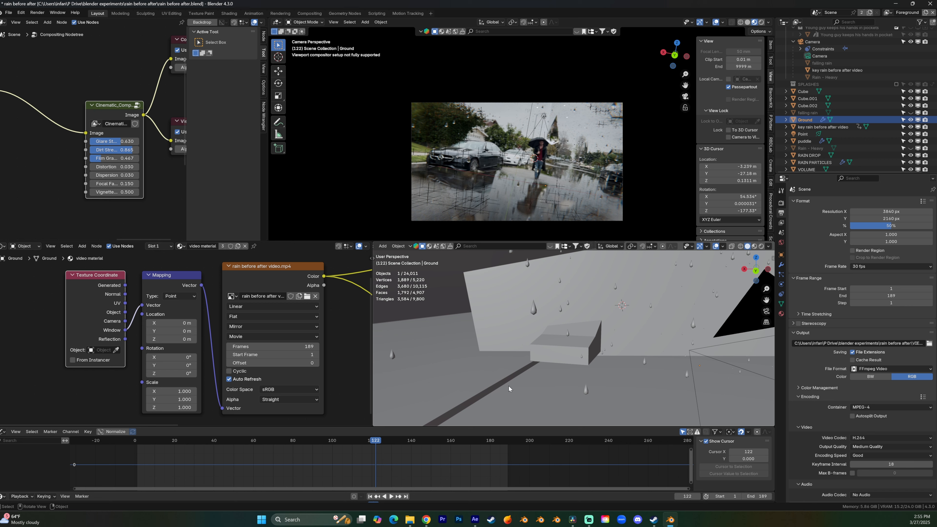
middle_click_drag(508, 387, 567, 343)
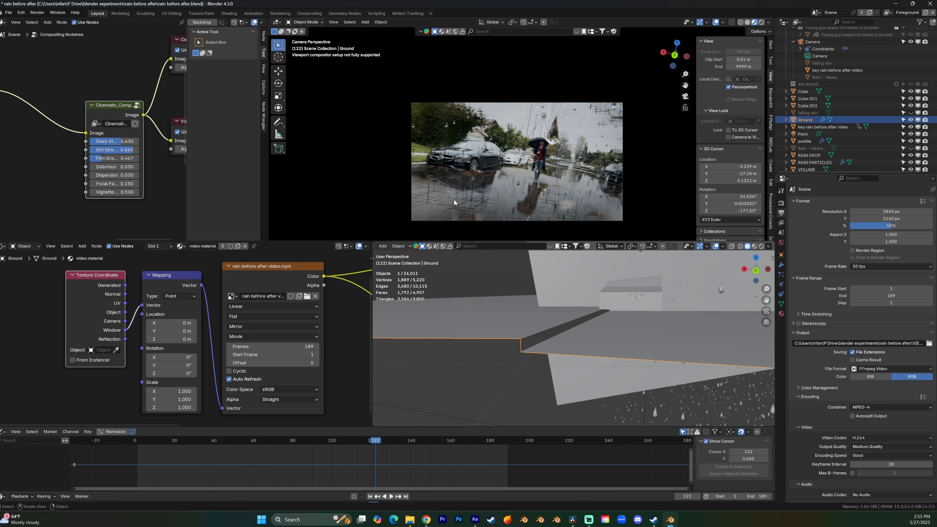
middle_click_drag(571, 338, 560, 332)
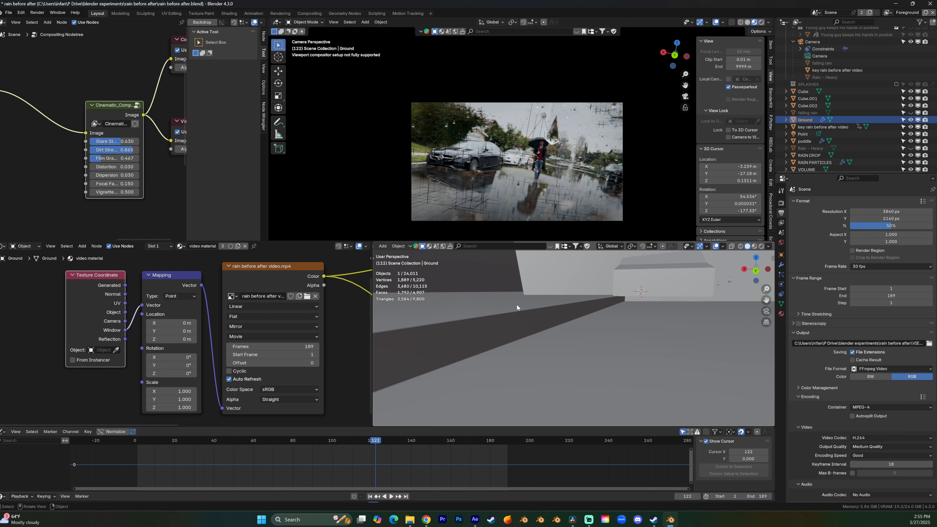
middle_click_drag(533, 318, 553, 382)
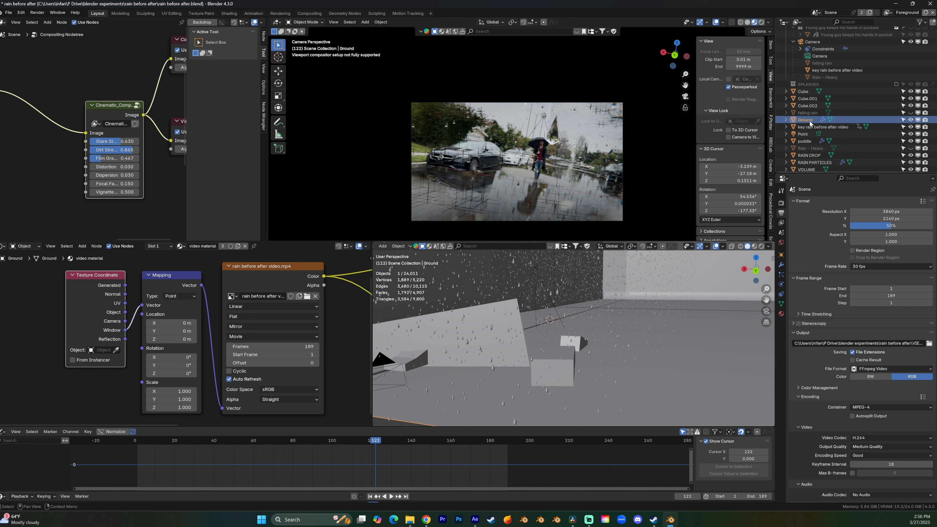
- Select the puddle object and add a Diffuse BSDF node to its material
left_click(805, 141)
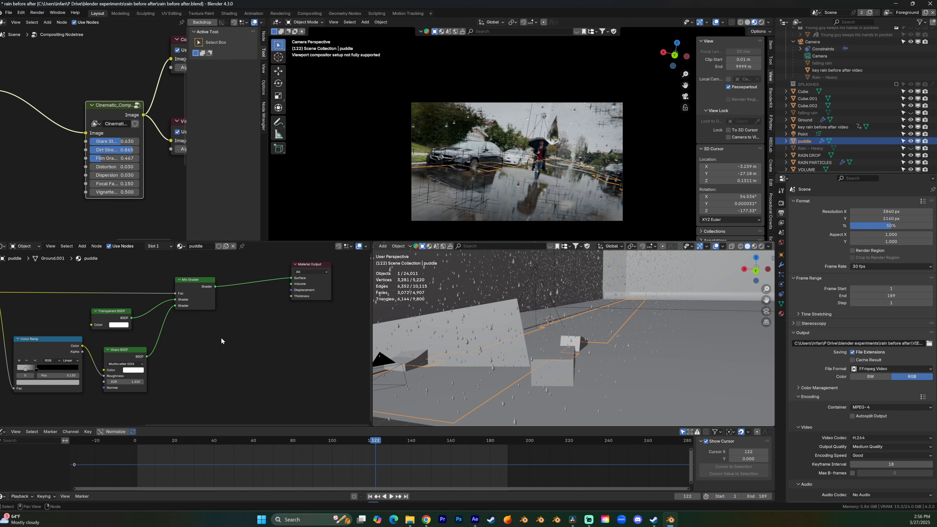
key("shift+a")
type("di")
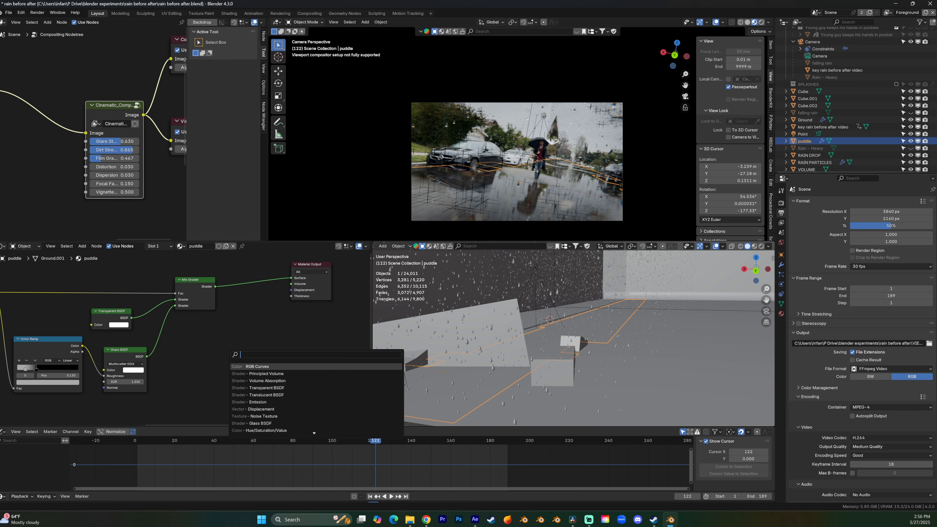
type("f")
key("Return")
left_click(217, 338)
- Blend the puddle's existing Mix Shader with the Diffuse BSDF through a new Mix Shader placed before the Material Output
right_click_drag(210, 307, 229, 344, "ctrl+shift")
key("g")
left_click(262, 324)
- Darken the Diffuse BSDF color to a dark grey and move its node clear of the new Mix Shader
left_click(238, 355)
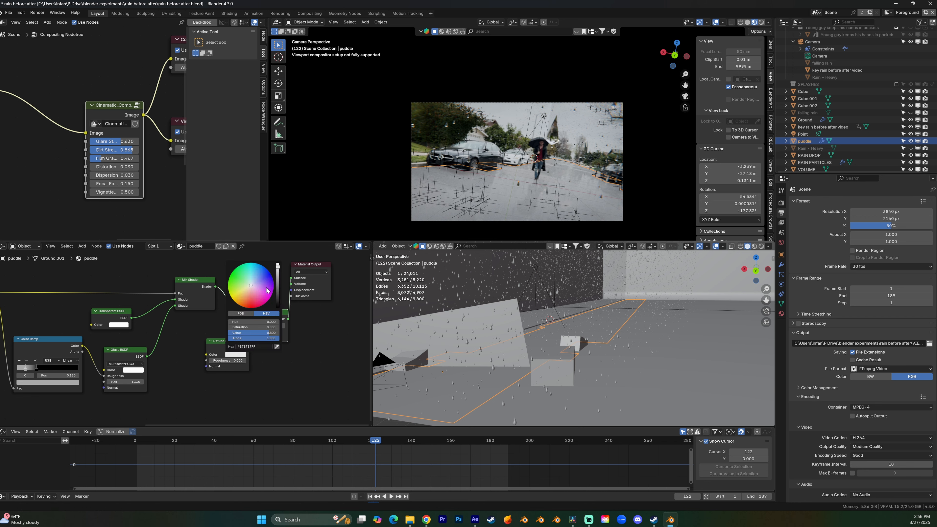
left_click_drag(278, 270, 278, 291)
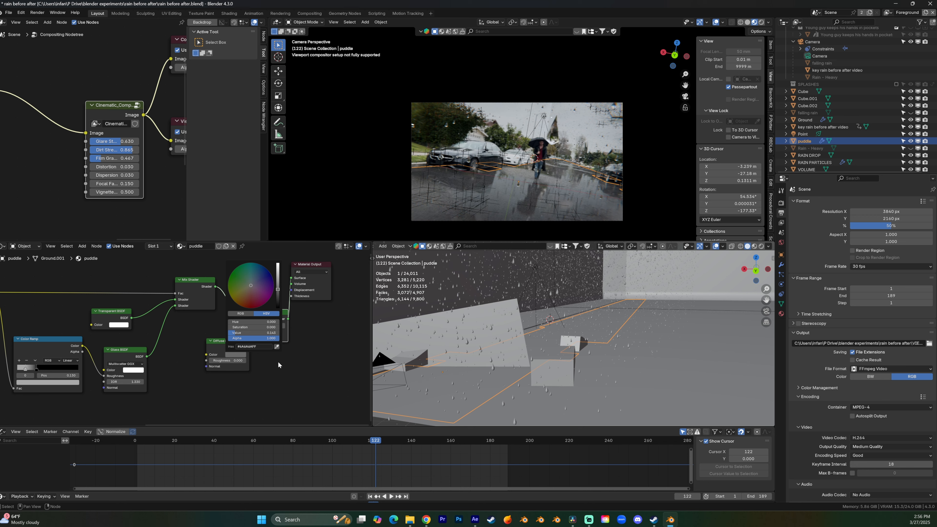
left_click_drag(231, 348, 209, 371)
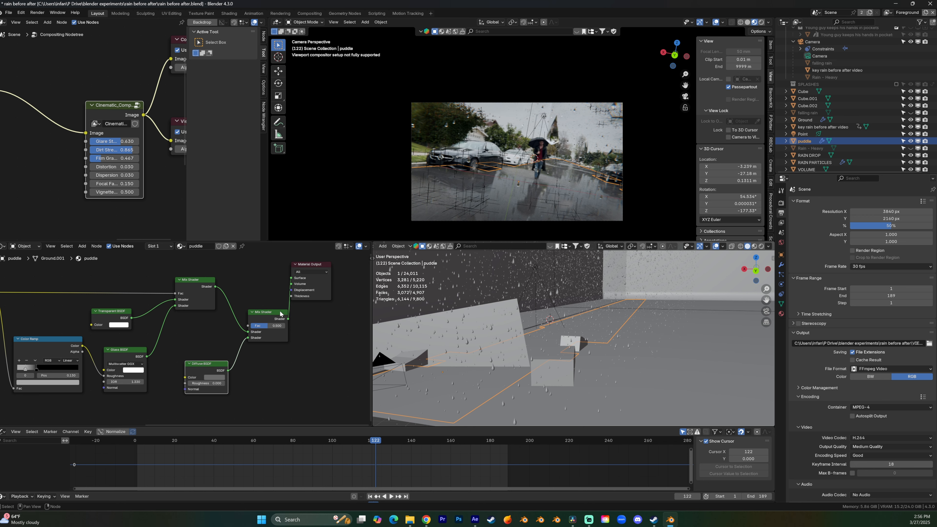
- Try different blend amounts between the puddle shader and the diffuse color, setting the new Mix Shader's factor to 0.467
left_click_drag(263, 326, 241, 326)
right_click(274, 326)
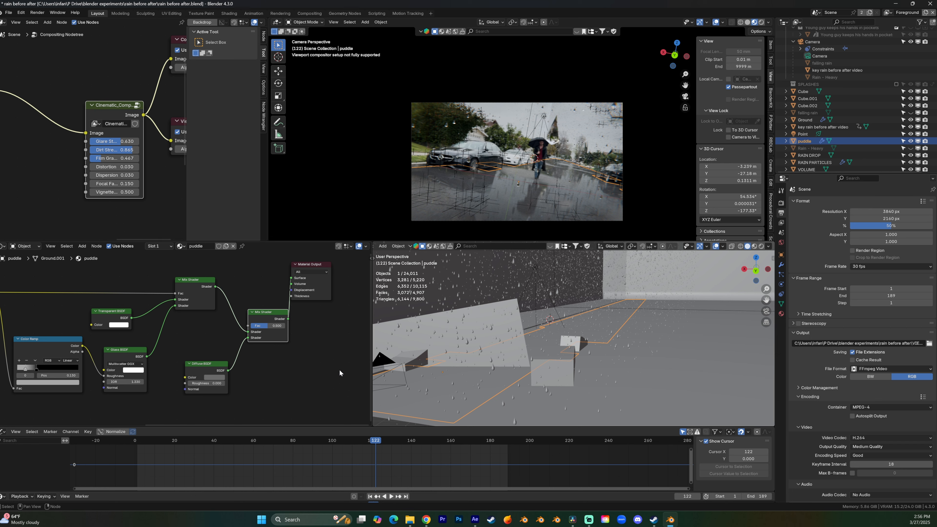
left_click(210, 378)
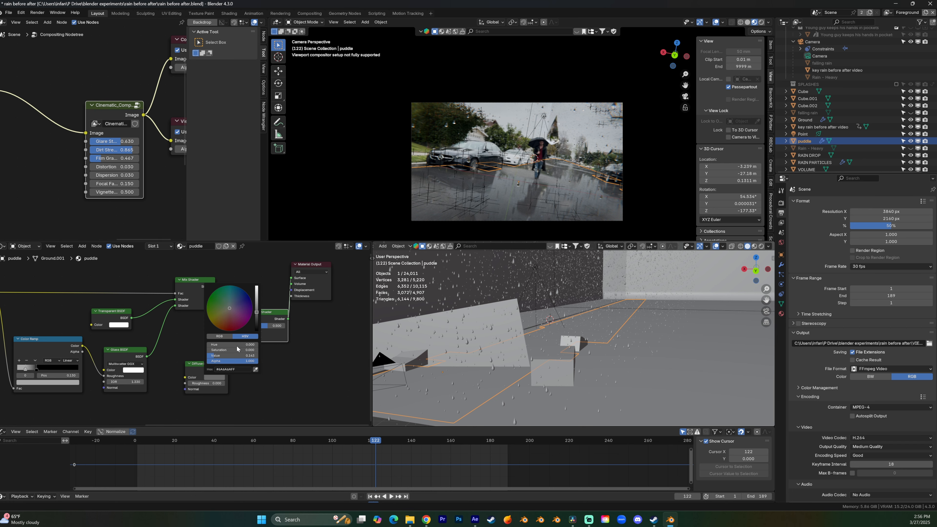
mouse_move(266, 327)
left_mouse_down()
mouse_move(278, 327)
mouse_move(256, 315)
mouse_move(266, 326)
left_mouse_up()
left_click(214, 377)
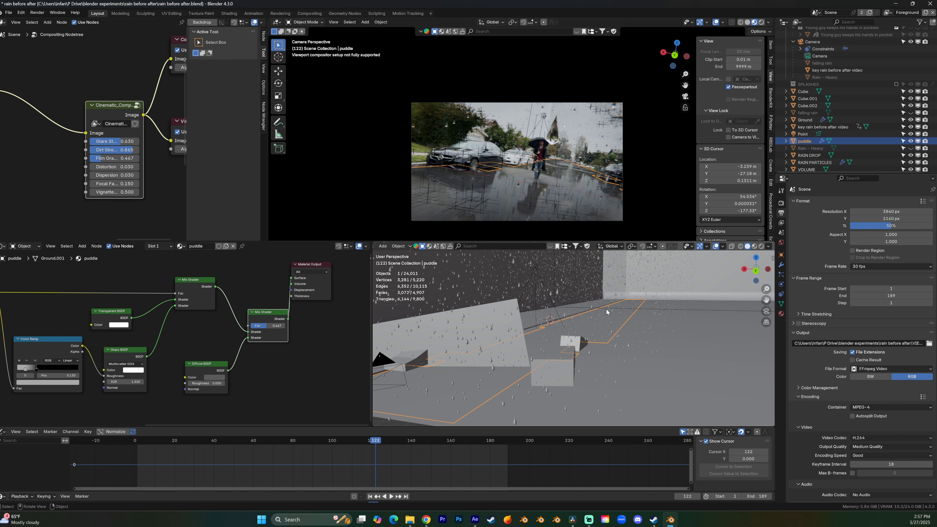
- Isolate the puddle mesh in the free 3D view and examine its stepped outline
mouse_move(583, 324)
middle_mouse_down()
mouse_move(597, 343)
mouse_move(590, 335)
middle_mouse_up()
scroll(583, 343, "up", 4)
middle_click_drag(547, 358, 580, 368, "shift")
scroll(571, 380, "up", 3)
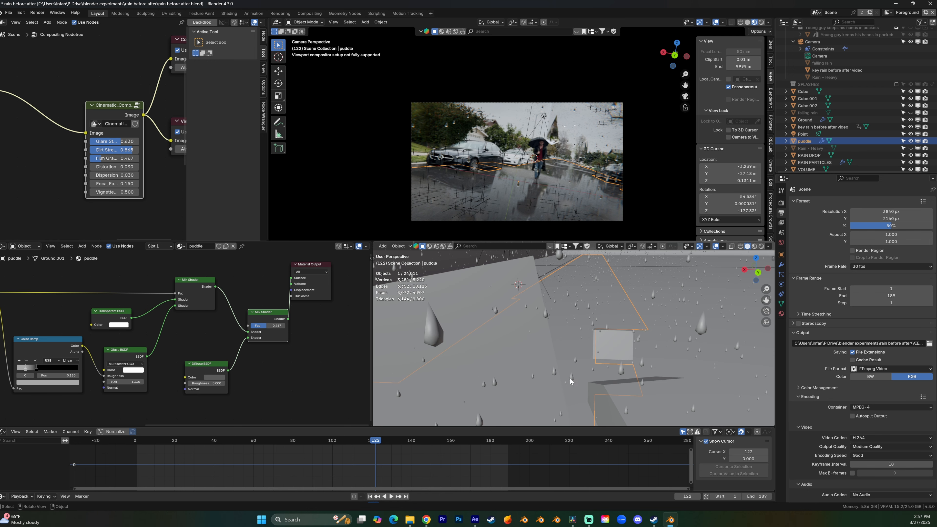
middle_click_drag(643, 380, 667, 315, "shift")
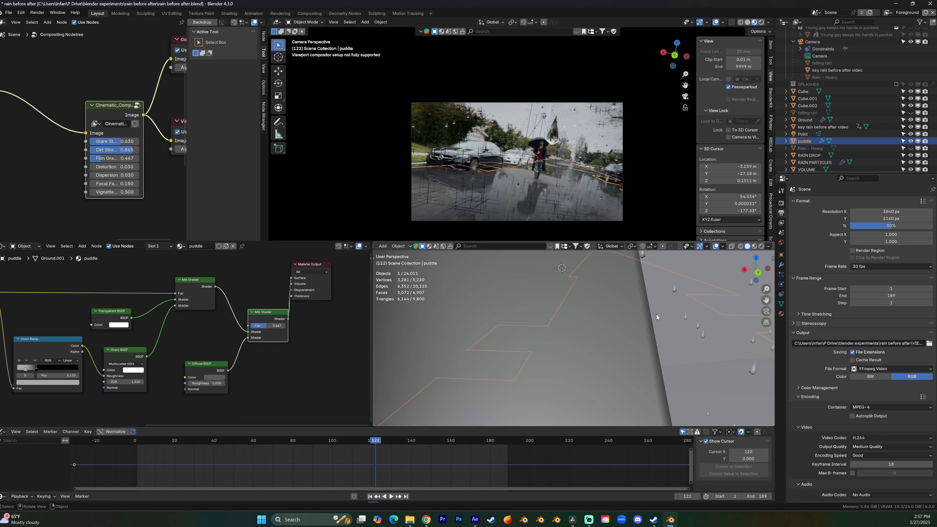
key("KP_Divide")
scroll(577, 336, "up", 5)
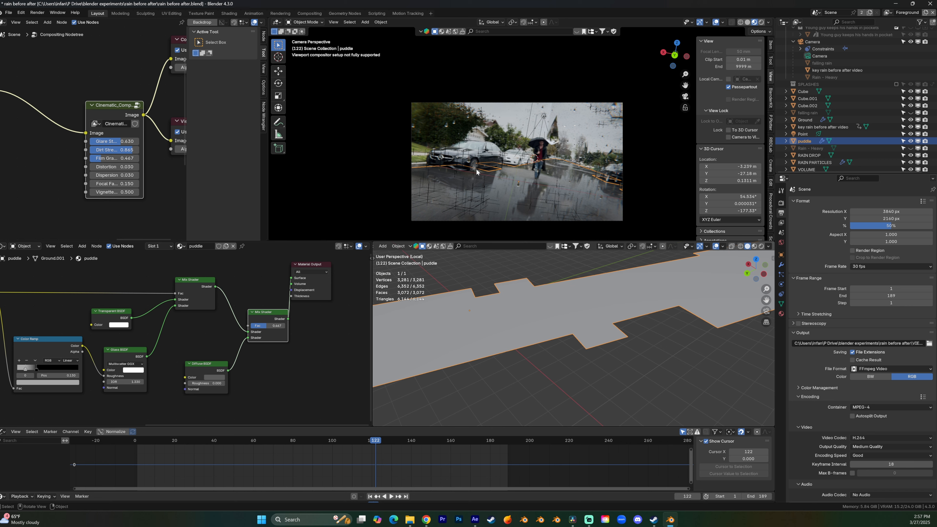
middle_click_drag(506, 266, 525, 302)
middle_click_drag(685, 355, 553, 322)
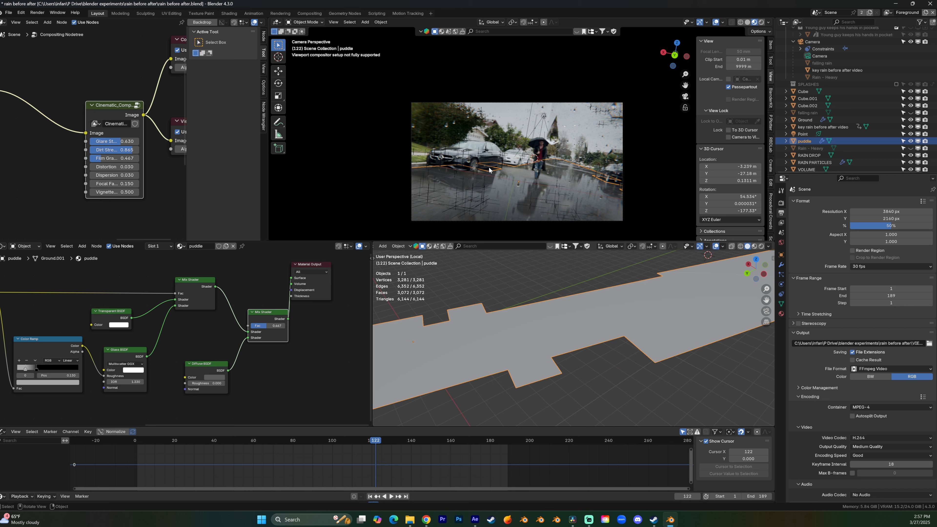
- Move the puddle mesh's edge near the black car about -0.85 m along X, then leave isolation and mesh editing
key("Tab")
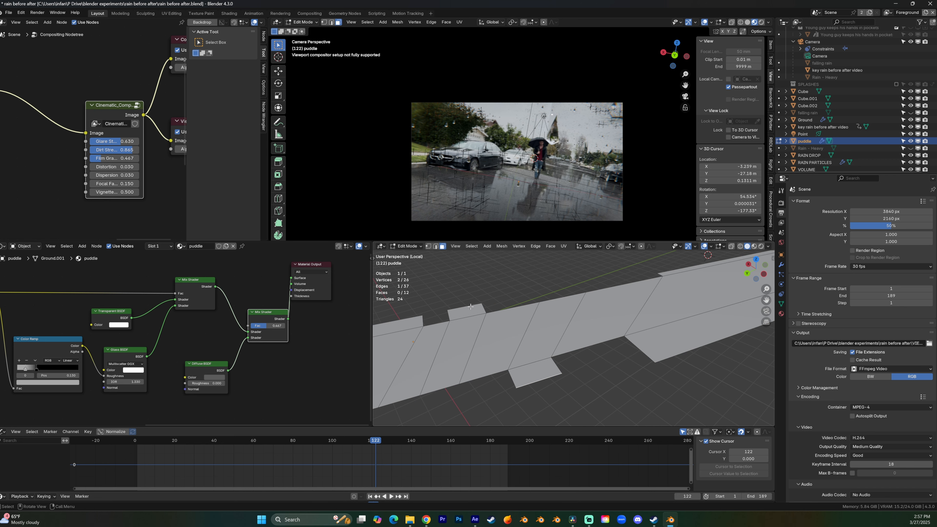
left_click(480, 317)
key("g")
key("y")
key("x")
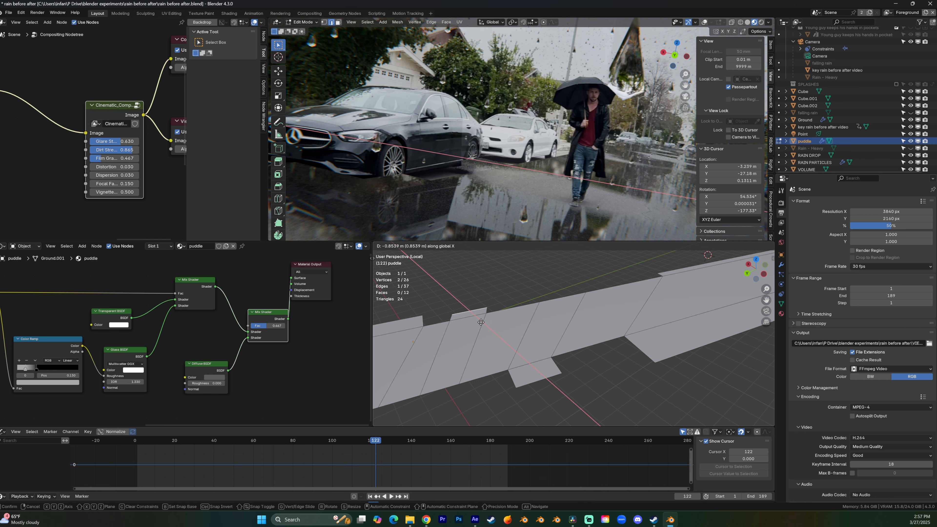
left_click(480, 320)
key("KP_Divide")
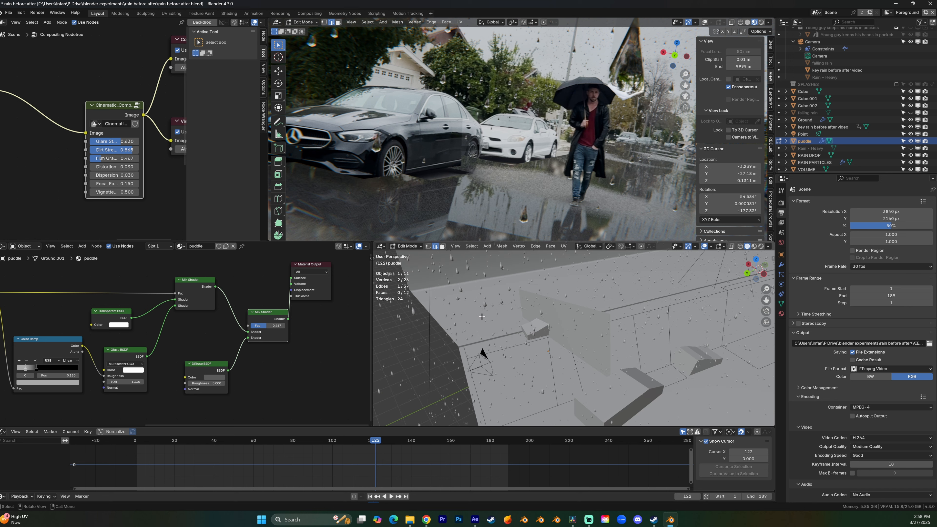
middle_click_drag(600, 299, 609, 319)
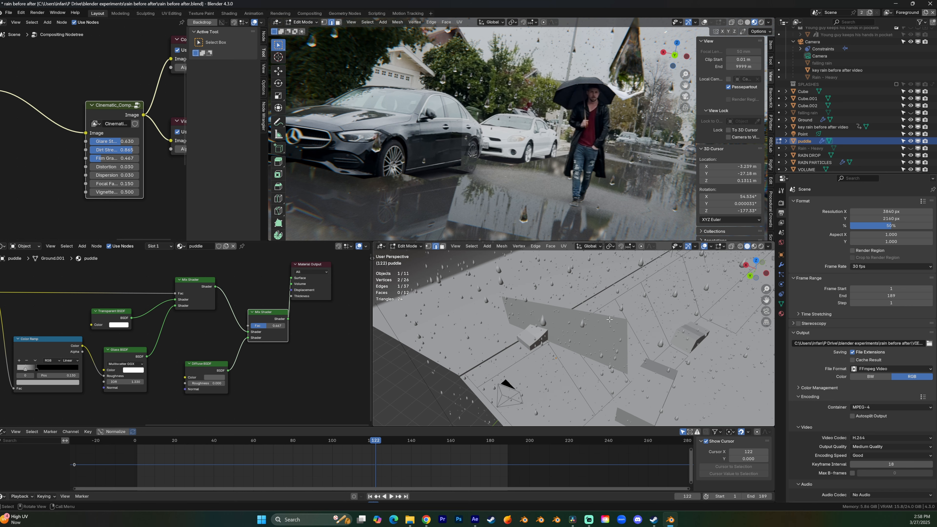
key("Tab")
- Move the end face of the Cube.001 reflection block about -0.21 m in X, -0.52 m in Y and -0.18 m in Z
left_click(541, 336)
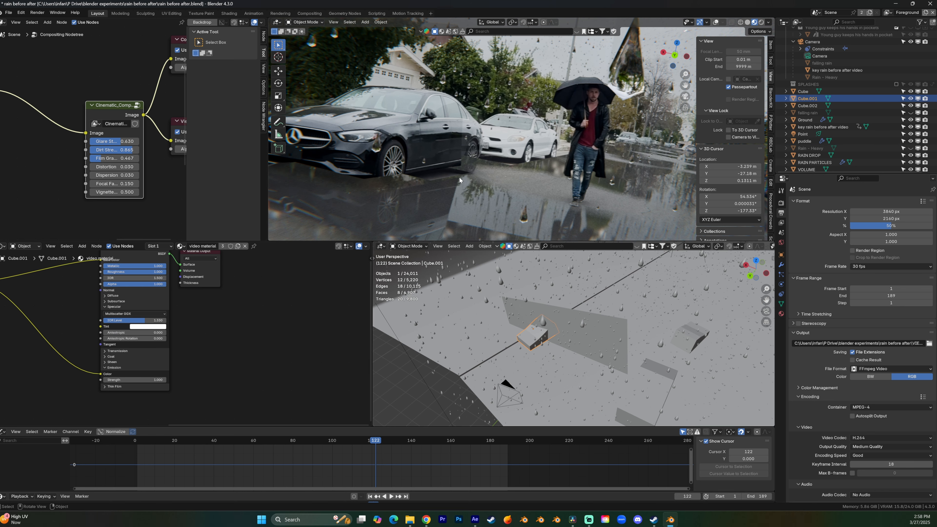
scroll(545, 325, "up", 5)
middle_click_drag(545, 326, 528, 304)
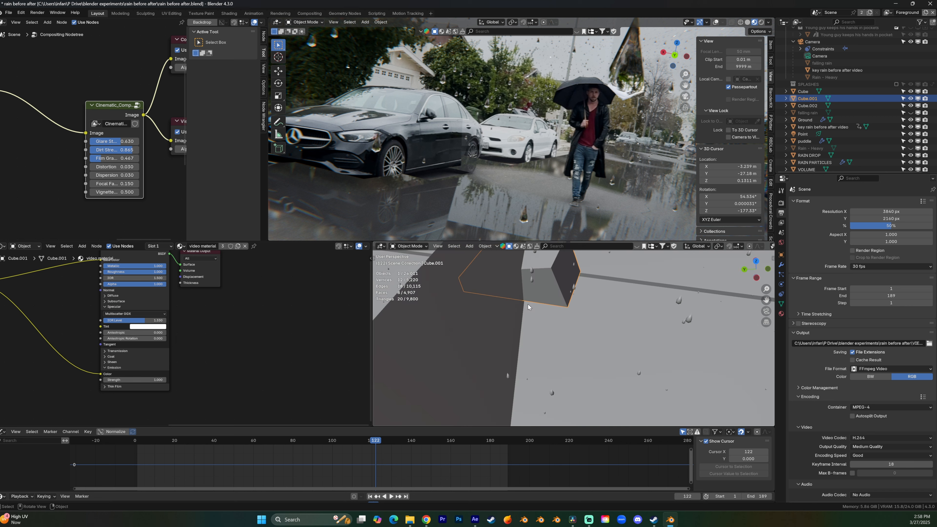
key("Tab")
left_click(568, 275)
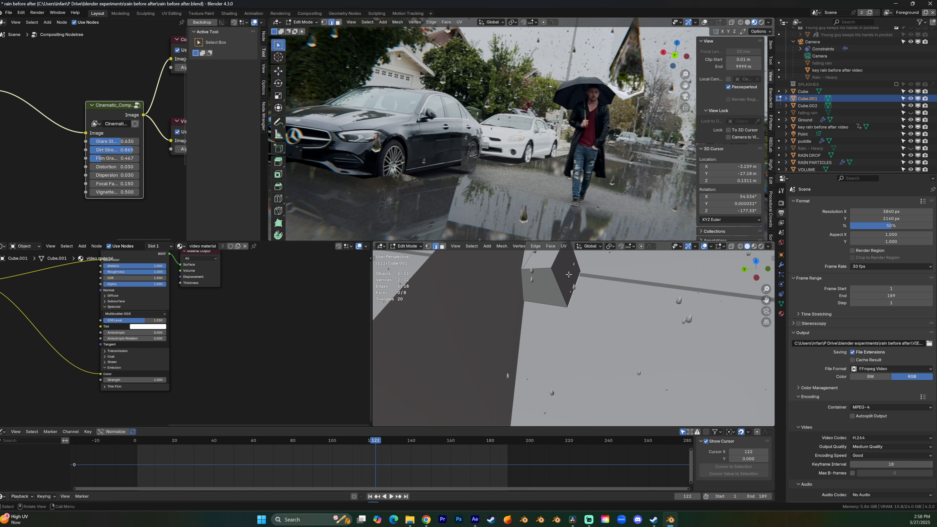
key("3")
left_click(571, 274)
key("g")
key("y")
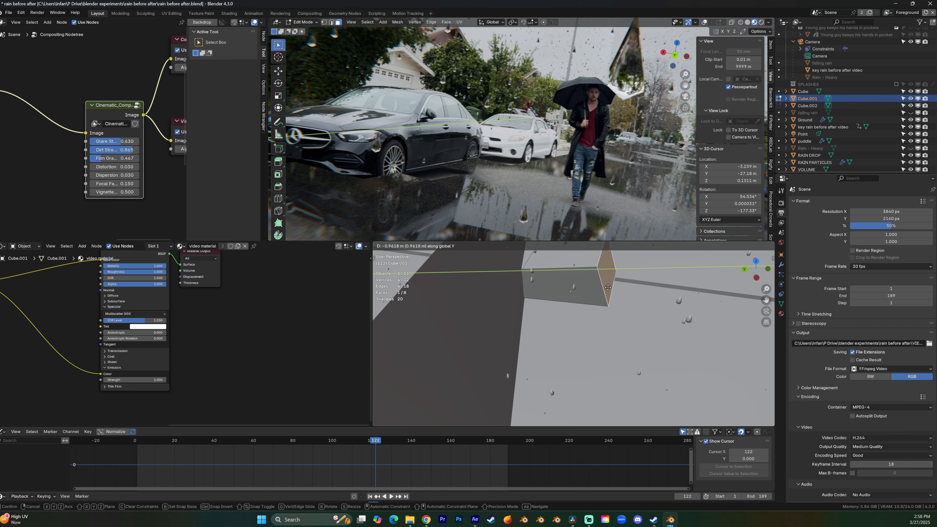
key("y")
key("y")
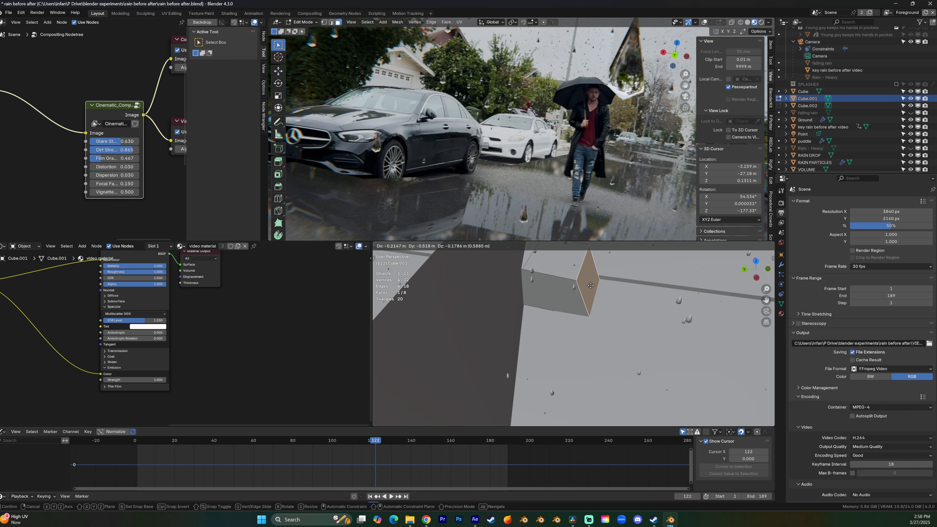
left_click(591, 287)
- Shift the same end face about 0.066 m along the block's local Y axis
scroll(488, 193, "up", 3)
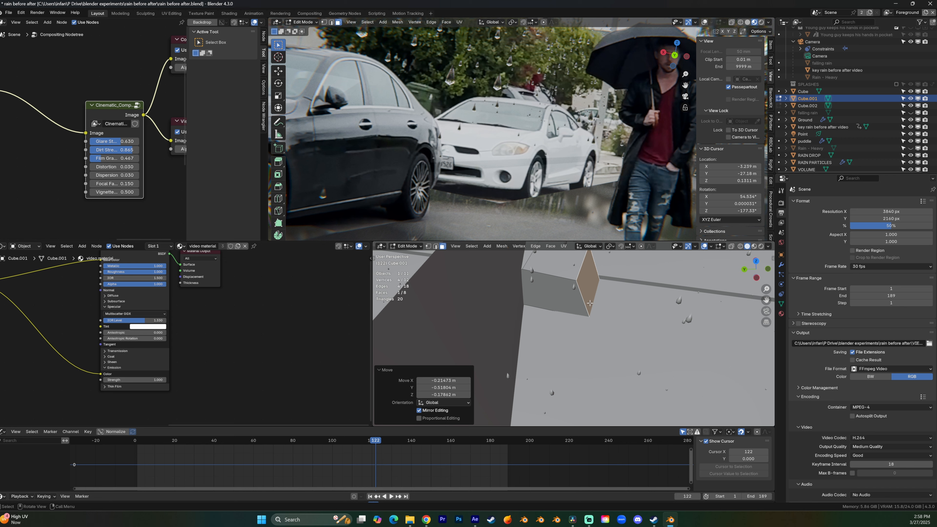
key("g")
key("y")
key("y")
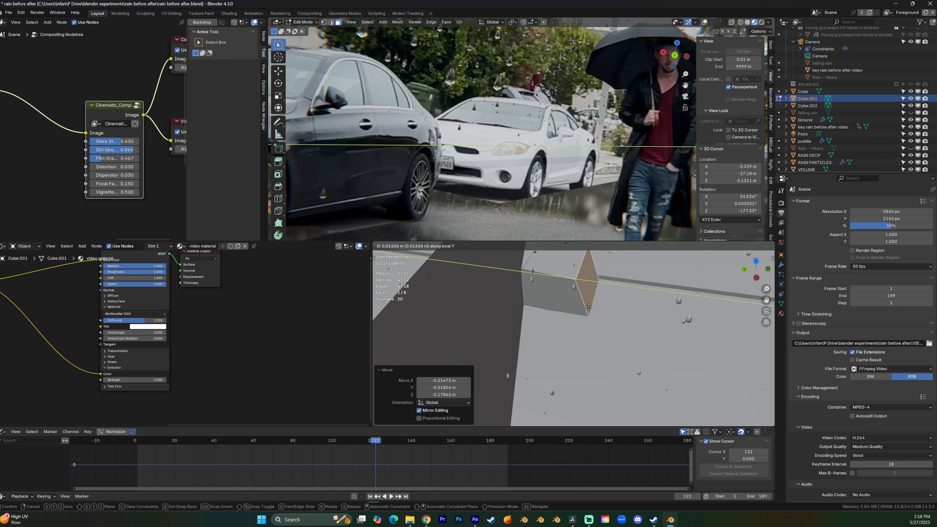
left_click(586, 308)
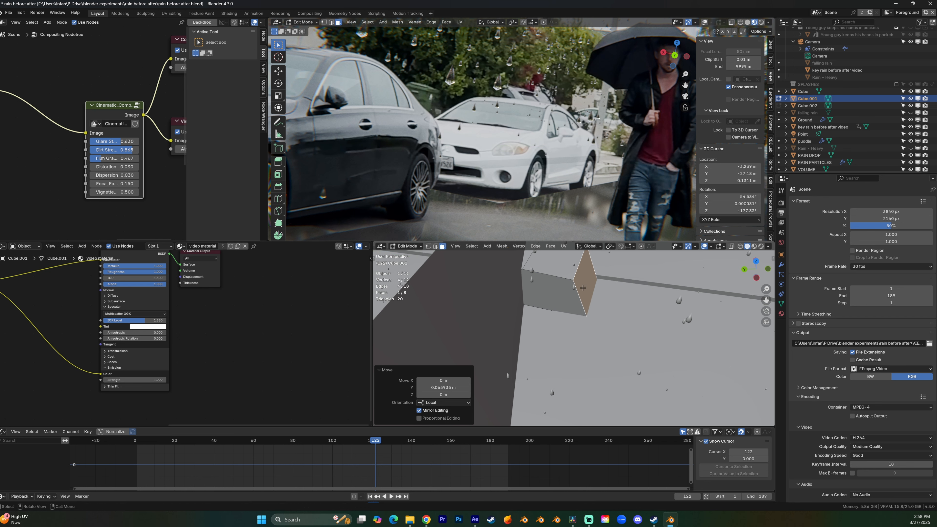
- Adjust the upper edge of the block's end face along local Y and along Z, then leave mesh editing
middle_click_drag(579, 289, 583, 272)
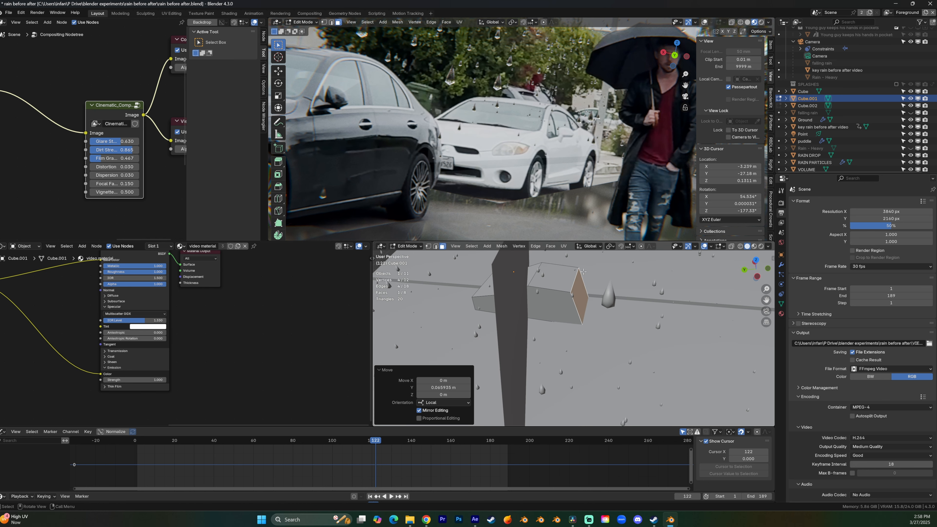
key("2")
left_click(575, 279)
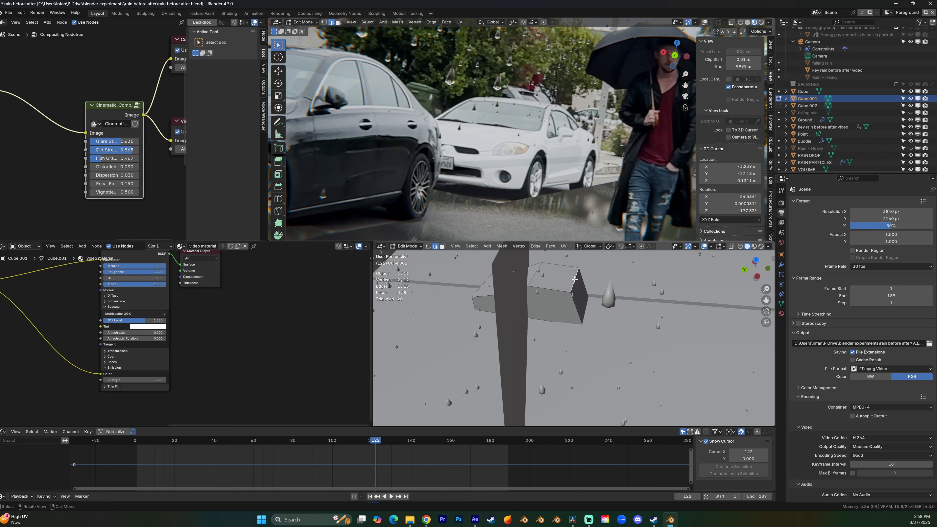
key("g")
key("y")
key("y")
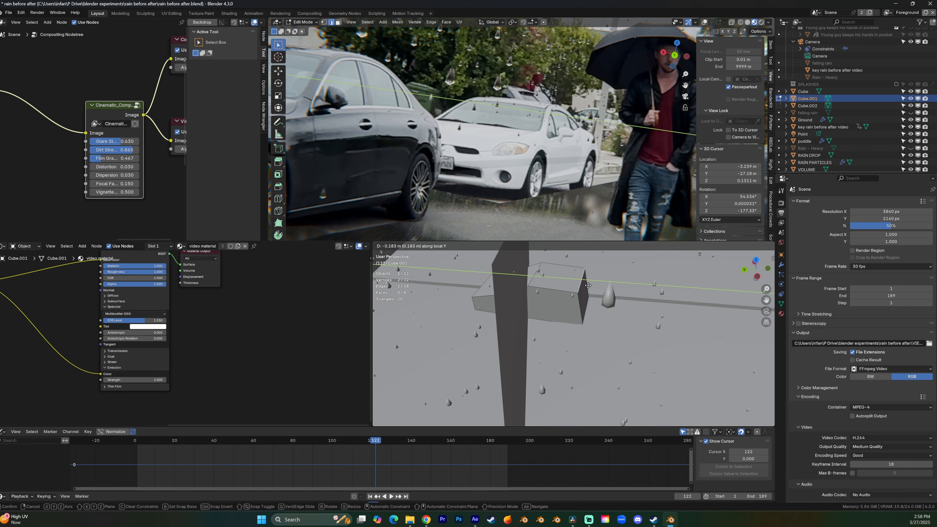
left_click(581, 291)
key("g")
key("z")
left_click(584, 291)
key("Tab")
- Make a linked duplicate of the Cube.001 block, offset about -2.84 m along its local Y axis
middle_click_drag(604, 307, 615, 328)
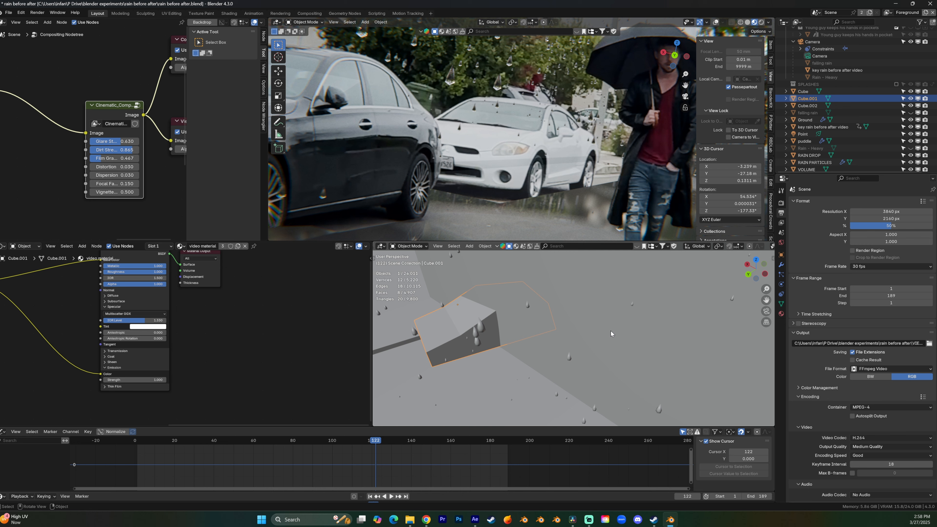
scroll(610, 334, "down", 3)
middle_click_drag(601, 331, 550, 298)
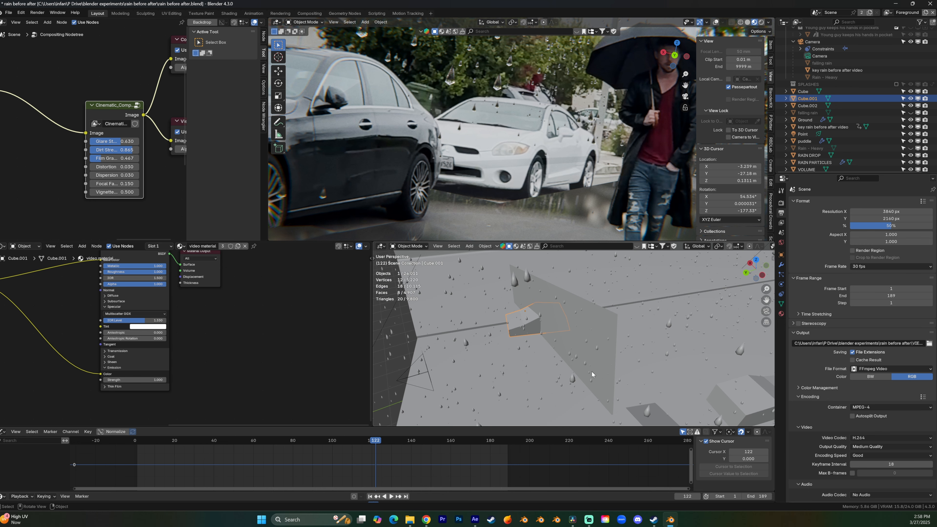
scroll(576, 120, "down", 4)
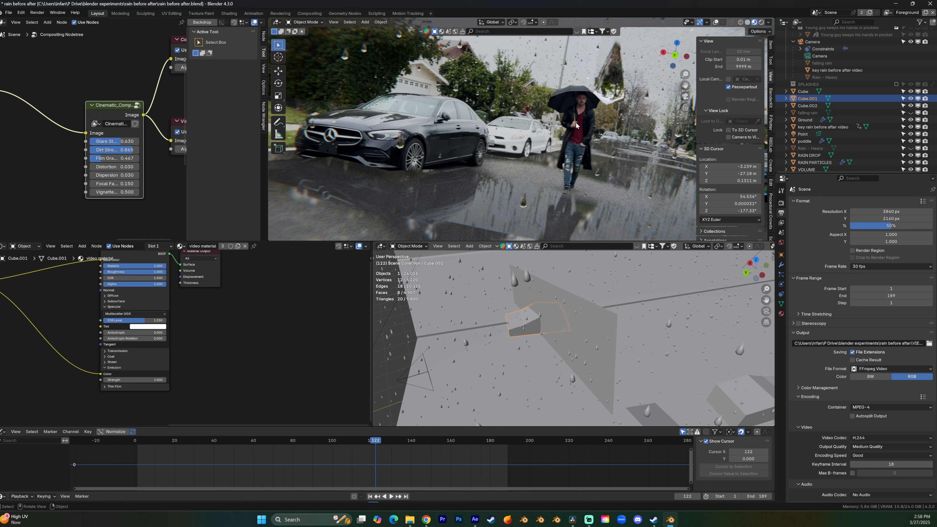
scroll(549, 122, "up", 2)
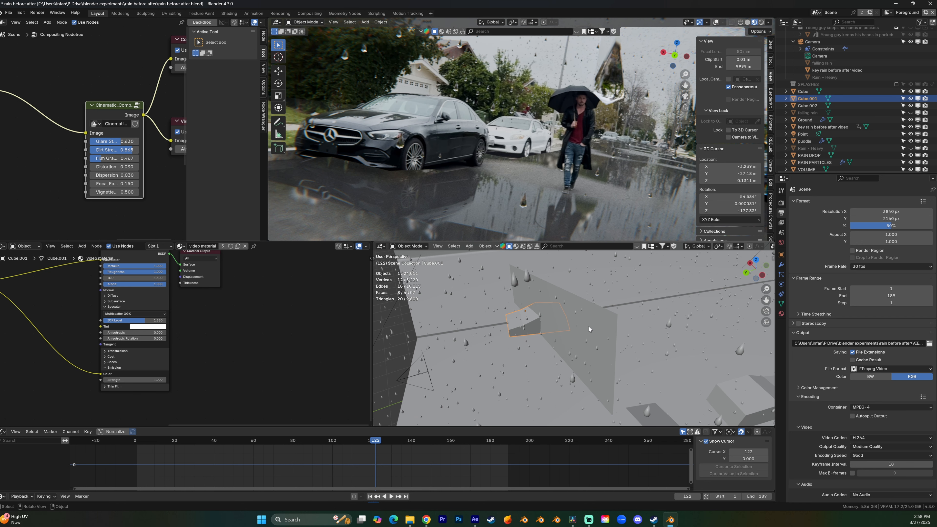
scroll(588, 327, "up", 2)
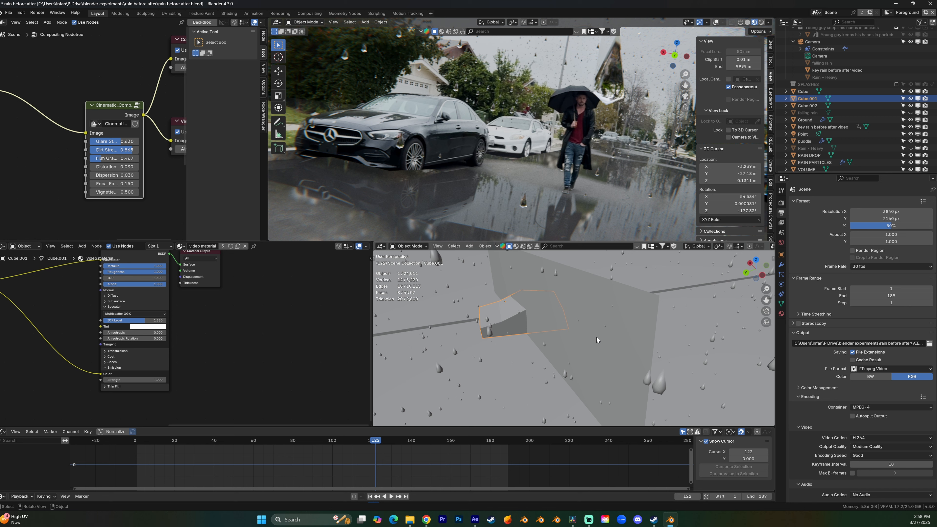
key("shift+d")
key("y")
key("y")
left_click(668, 341)
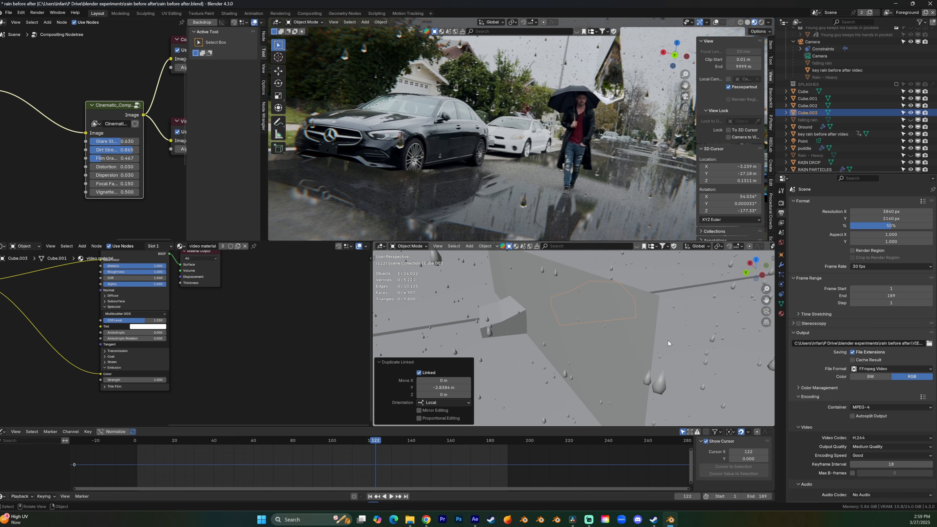
- Reposition the duplicated block along its local Y axis in the free 3D view
middle_click_drag(667, 341, 602, 329)
key("g")
key("y")
key("y")
left_click(624, 334)
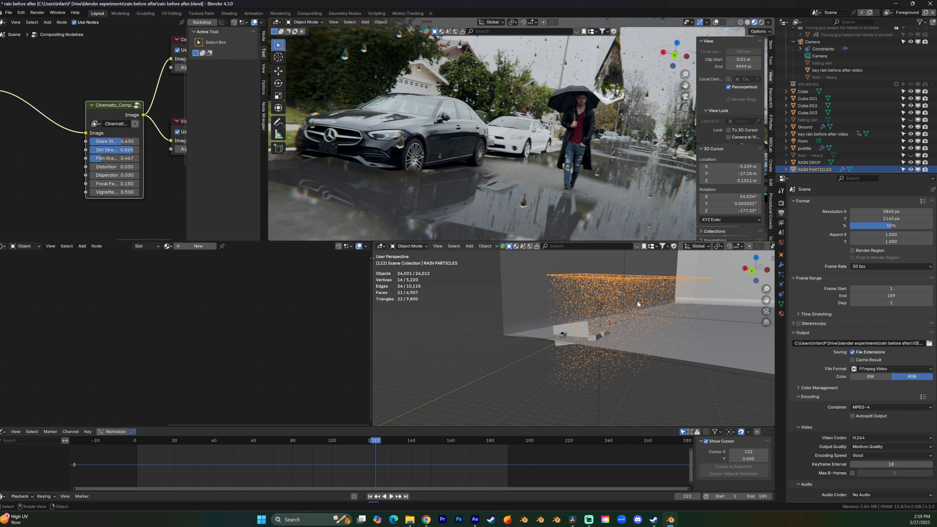
- Examine the RAIN PARTICLES emitter above the scene and its particle system's emission and cache settings
scroll(630, 304, "up", 4)
middle_click_drag(629, 304, 649, 297)
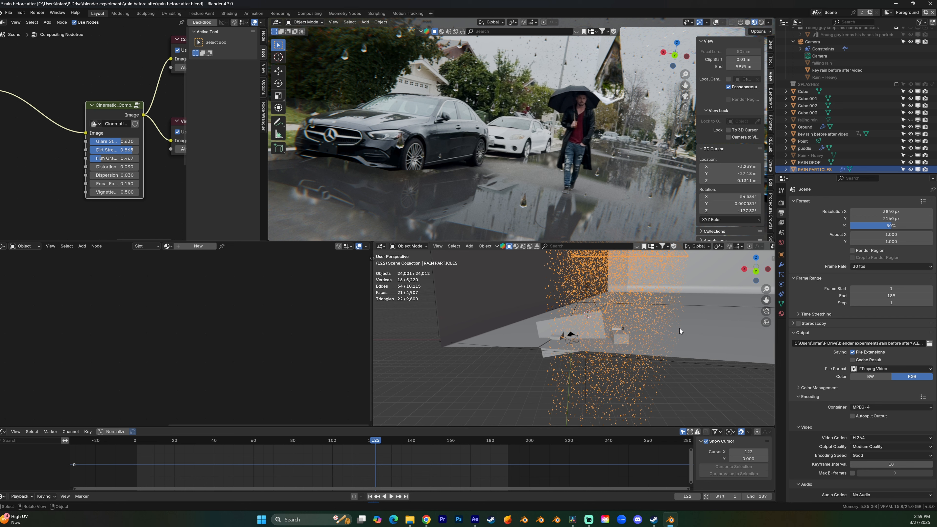
left_click(782, 274)
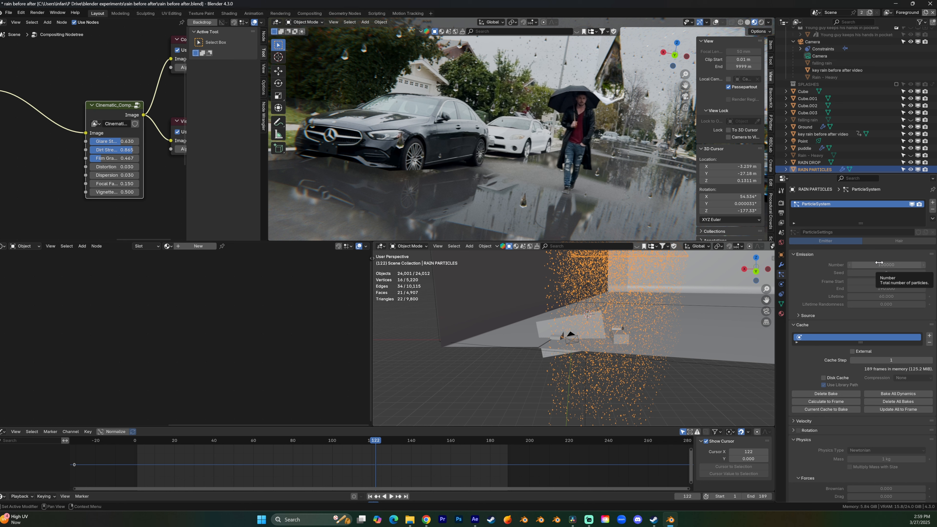
scroll(591, 354, "down", 5)
middle_click_drag(618, 336, 598, 328)
scroll(616, 311, "up", 3)
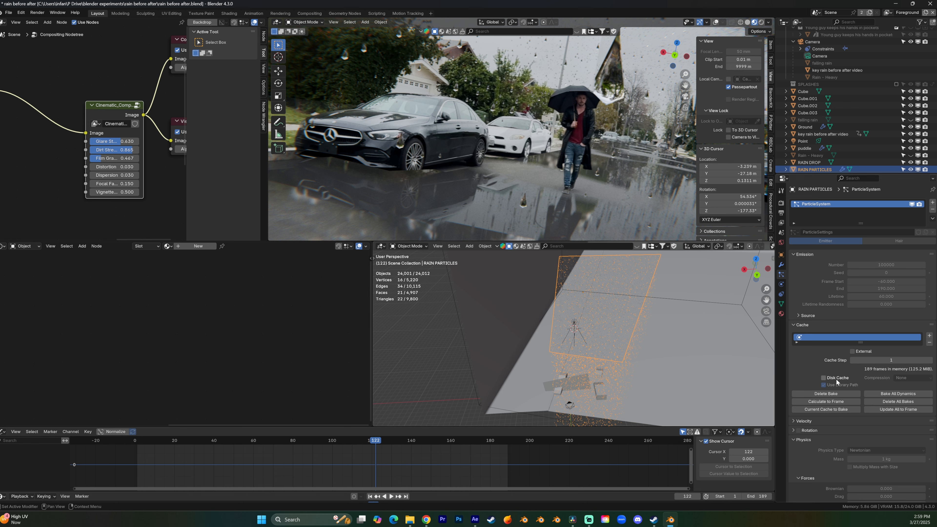
- Set the rain particle system's render scale to 0.03
scroll(836, 395, "down", 8)
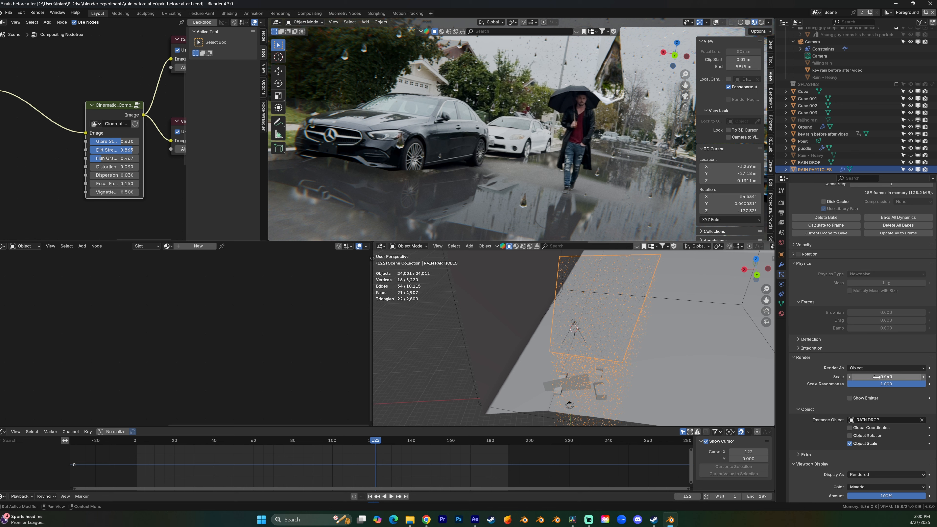
left_click(911, 377)
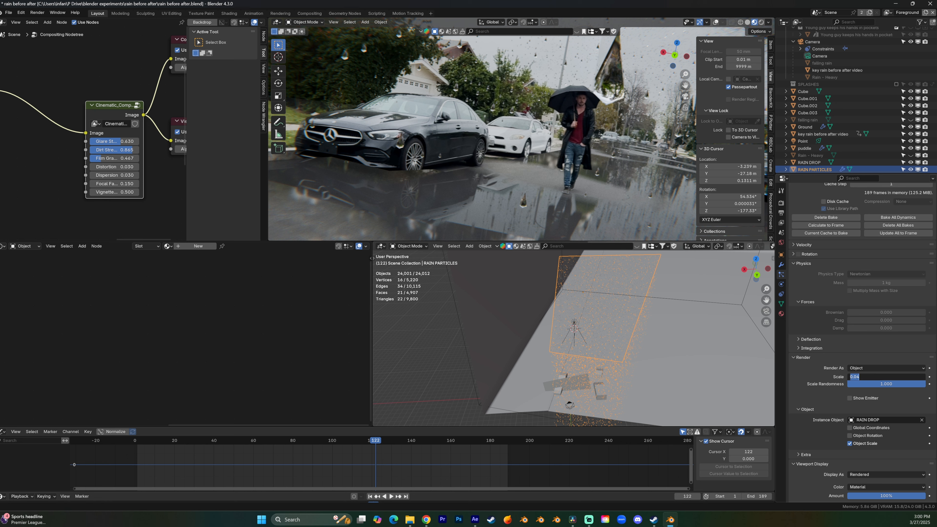
key("Right")
type("3")
key("Return")
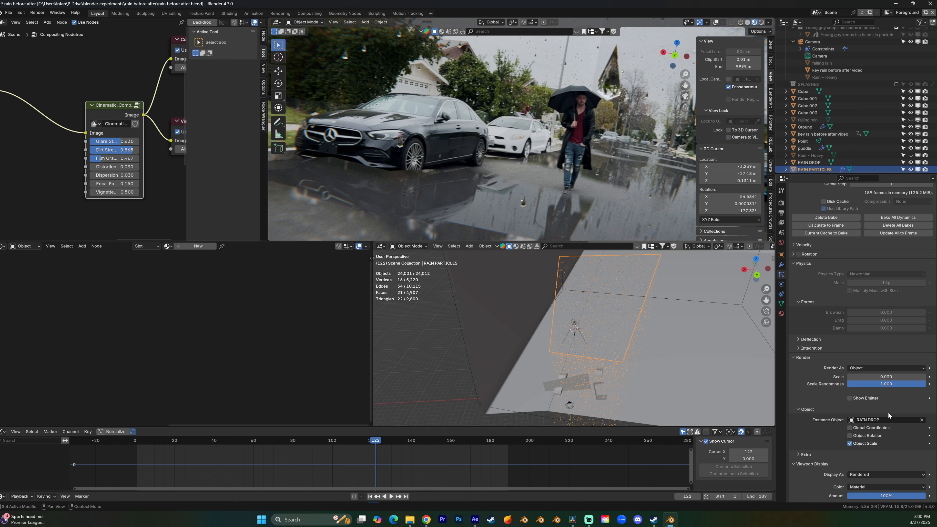
- Select and frame the RAIN DROP instance object away from the scene, and place the 3D cursor on it
scroll(883, 399, "down", 5)
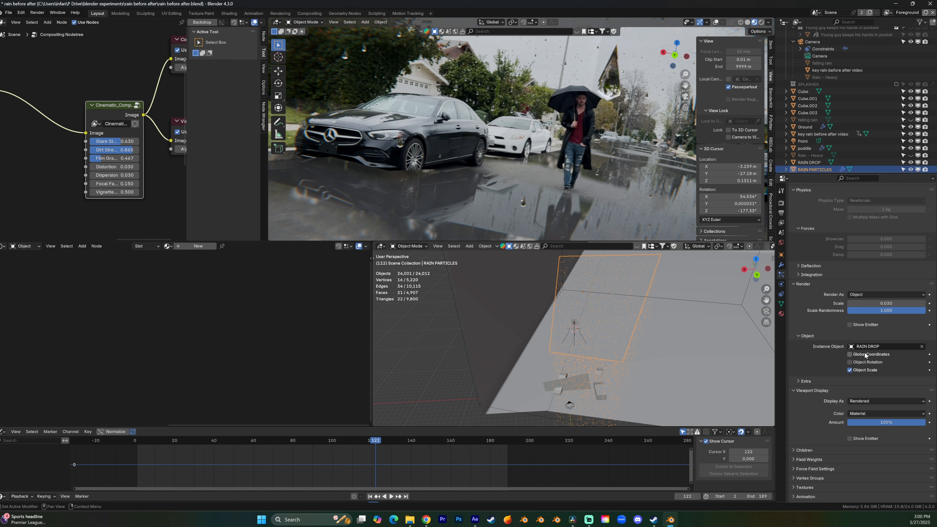
scroll(660, 356, "down", 4)
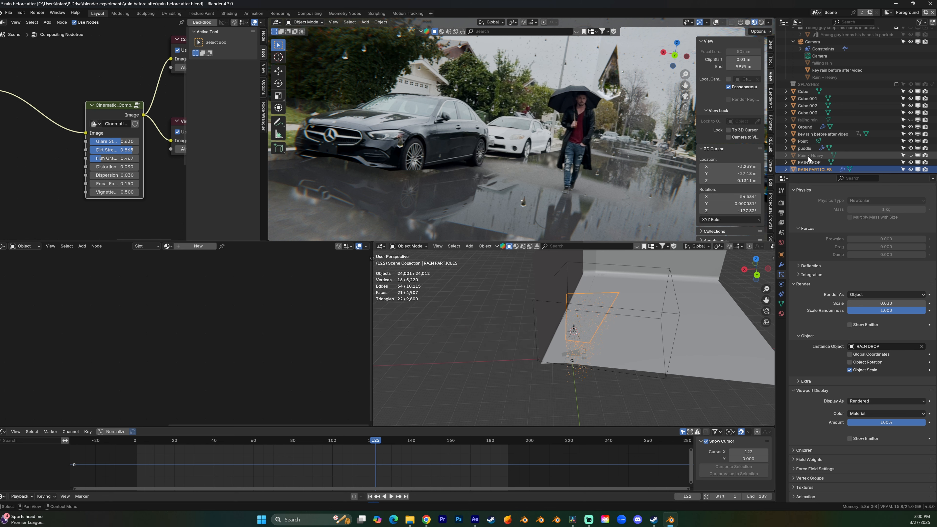
scroll(640, 372, "down", 5)
middle_click_drag(641, 372, 601, 365)
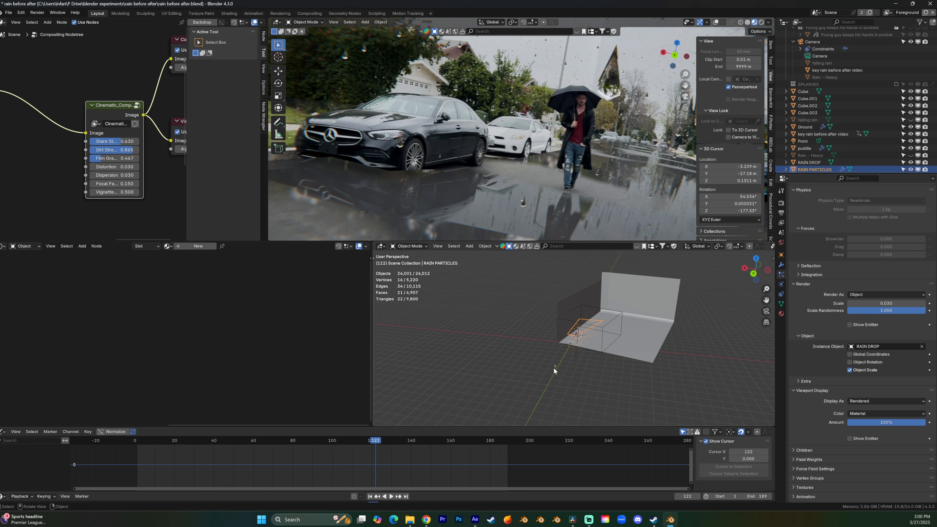
left_click(555, 367)
key("KP_Decimal")
scroll(581, 388, "down", 3)
middle_click_drag(581, 388, 570, 354)
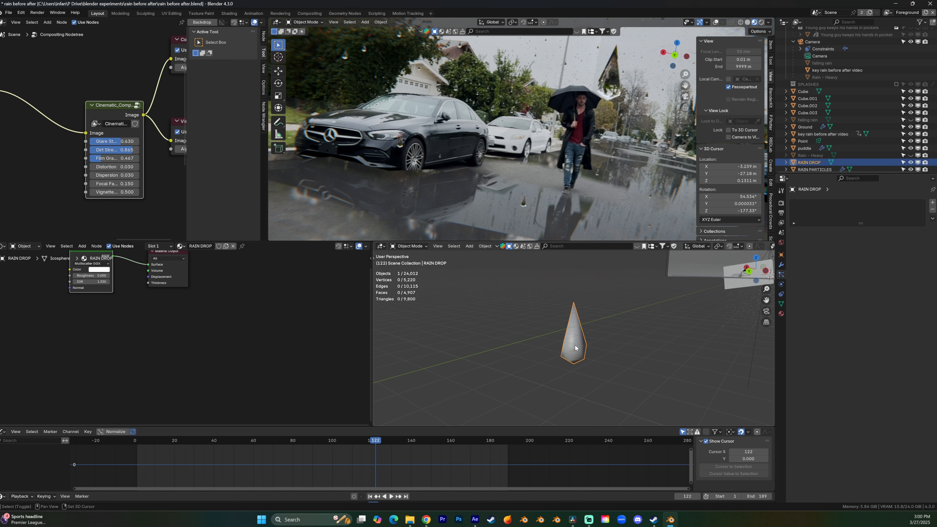
right_click(578, 348, "shift")
key("shift+d")
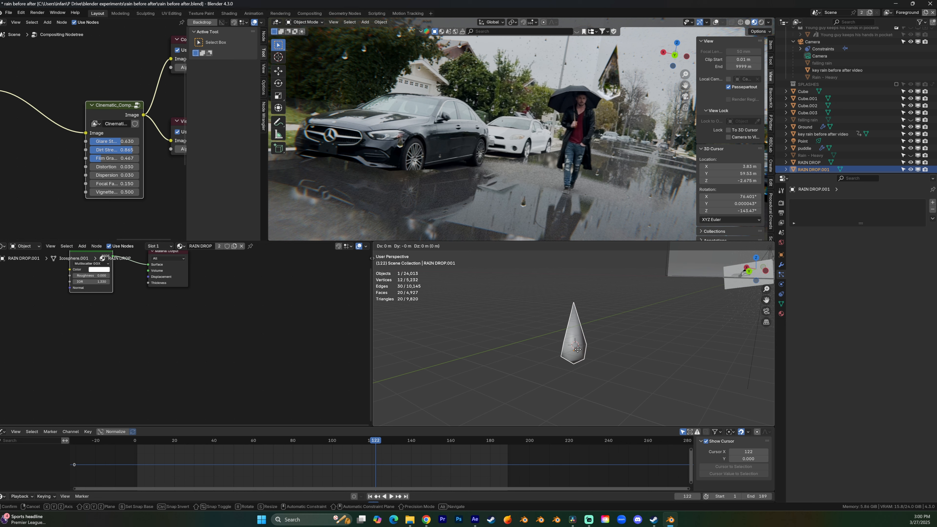
left_click(469, 381)
key("ctrl+z")
- Add an ico sphere with 1 subdivision at the 3D cursor and move it beside the raindrop, keeping its height
key("shift+a")
mouse_move(560, 372)
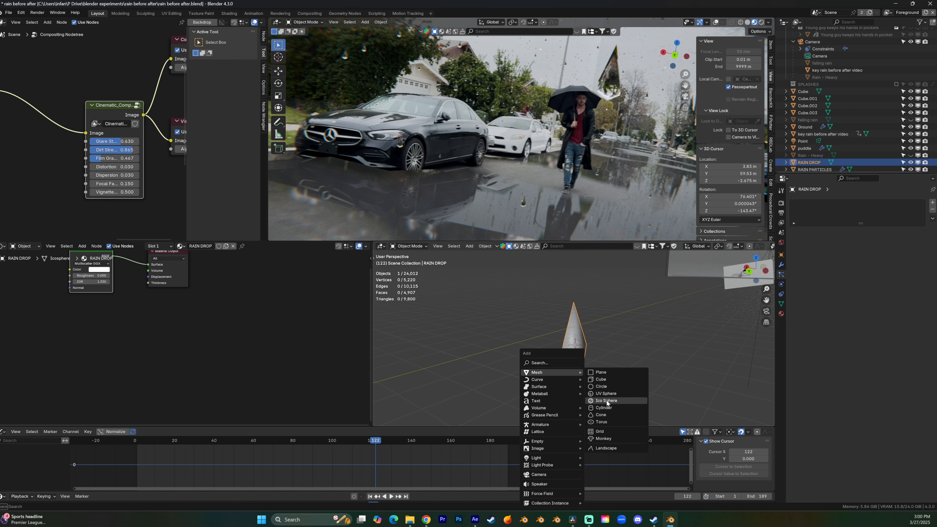
left_click(600, 401)
left_click_drag(466, 350, 452, 351)
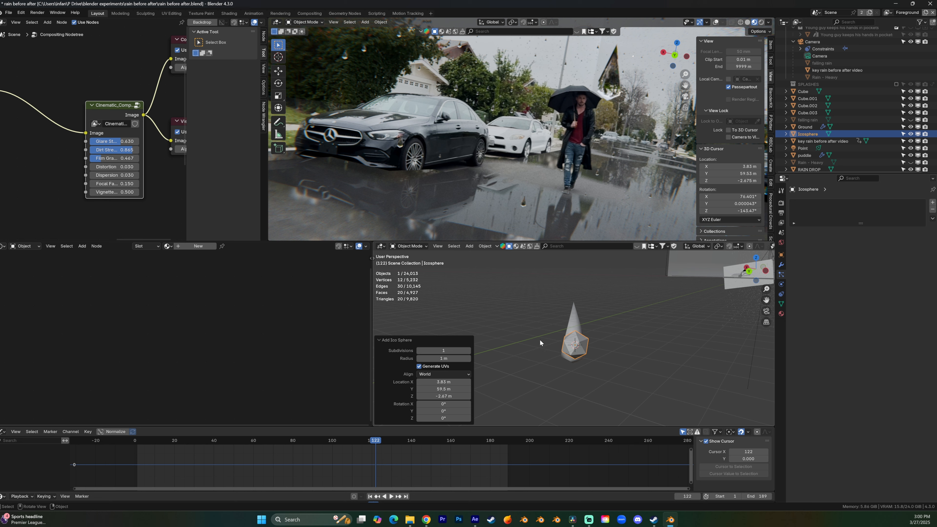
key("g")
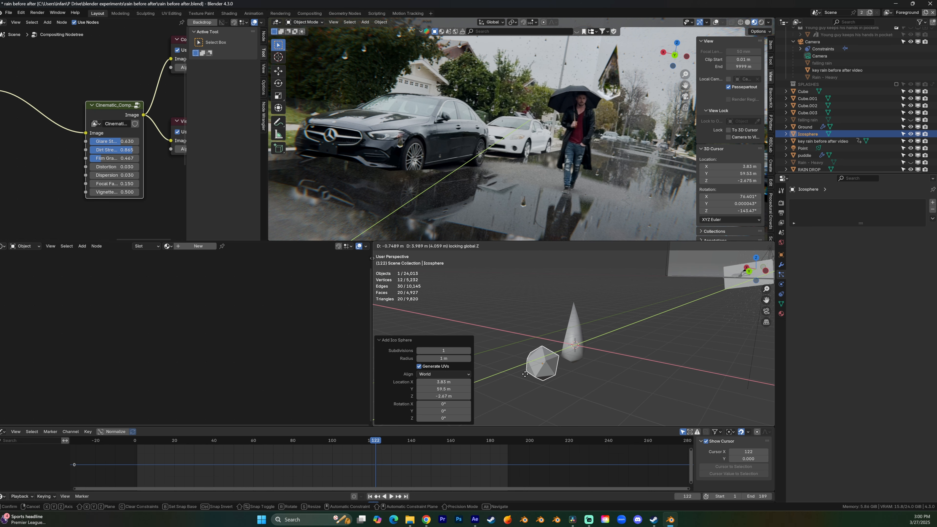
left_click(533, 356)
- Pull the ico sphere's top vertex up more than 2 m along Z to form a raindrop, then leave mesh editing
key("Tab")
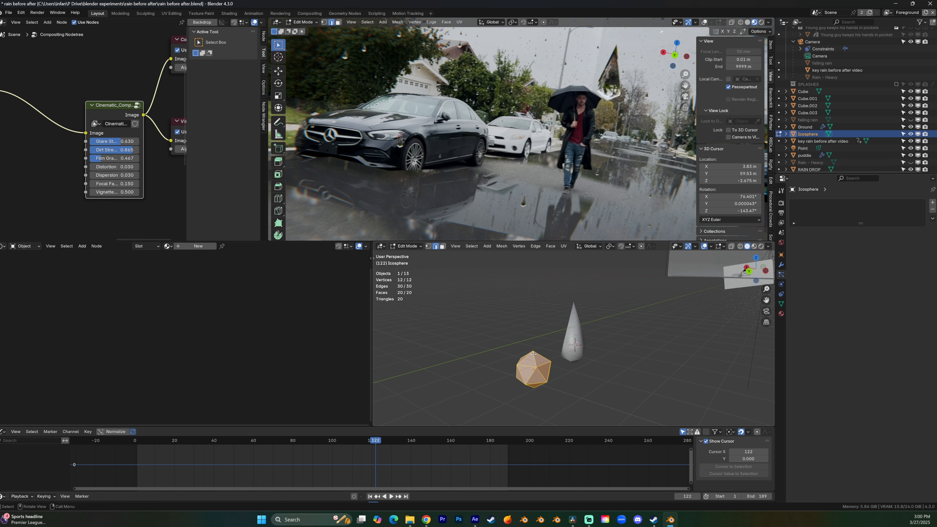
left_click(534, 353)
key("g")
key("z")
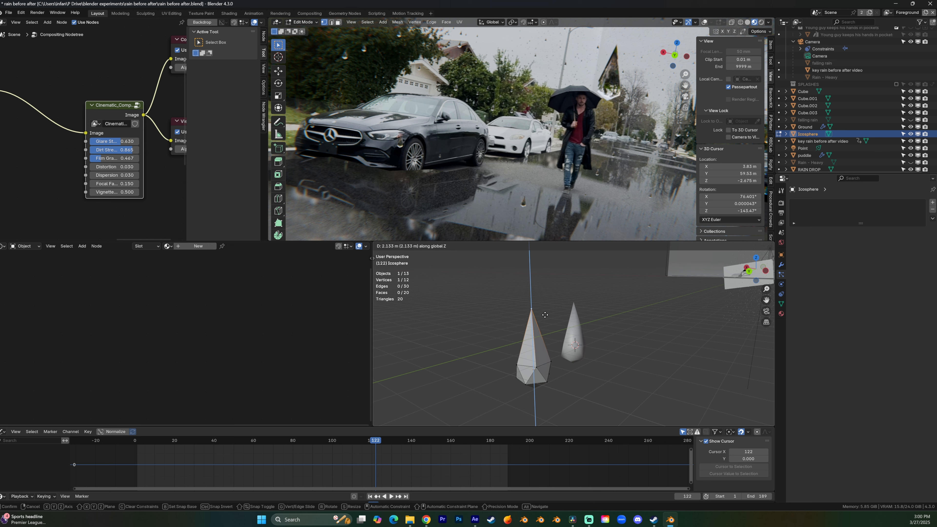
left_click(543, 305)
key("Tab")
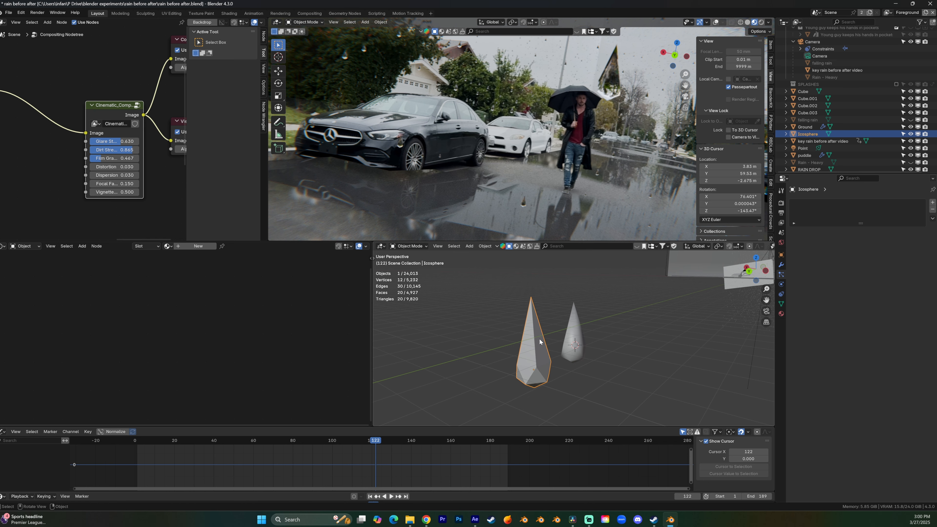
- Shade the ico sphere raindrop smooth and give it a new material
right_click(538, 339)
left_click(533, 342)
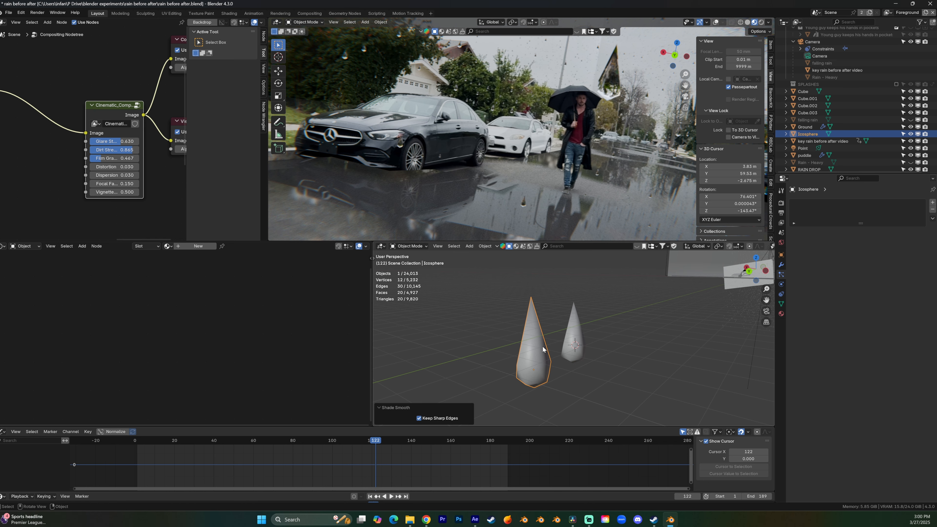
left_click(542, 347)
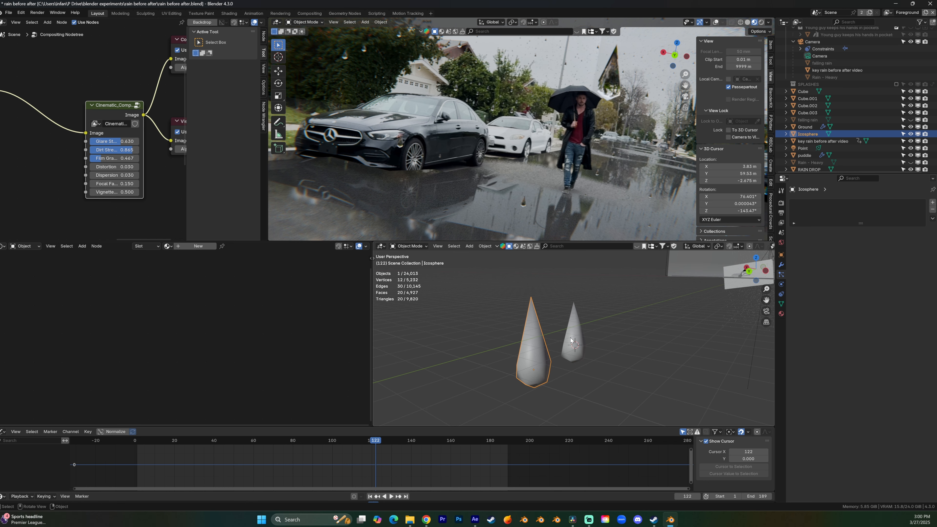
left_click(190, 247)
scroll(170, 293, "down", 2)
middle_click_drag(148, 296, 163, 372)
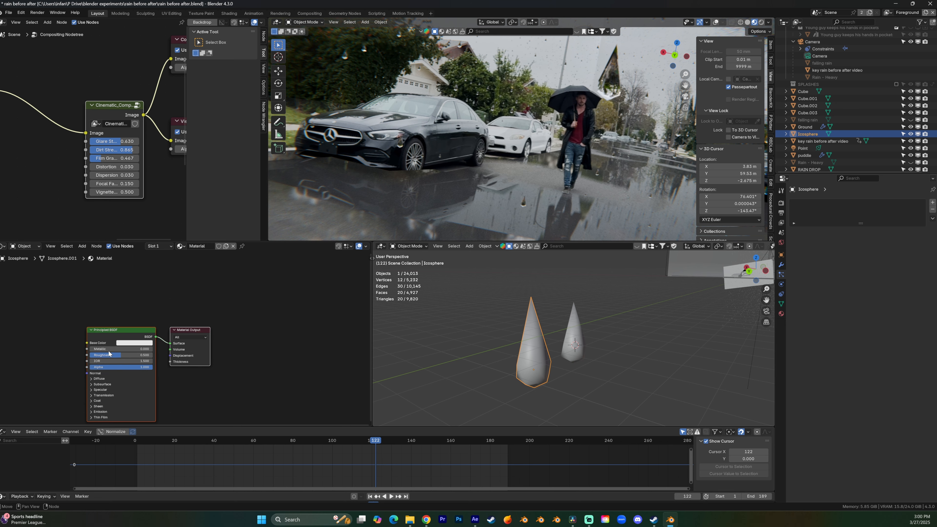
- Replace the raindrop material's Principled BSDF with a Glass BSDF connected to the material output
left_click(104, 332)
key("x")
key("shift+a")
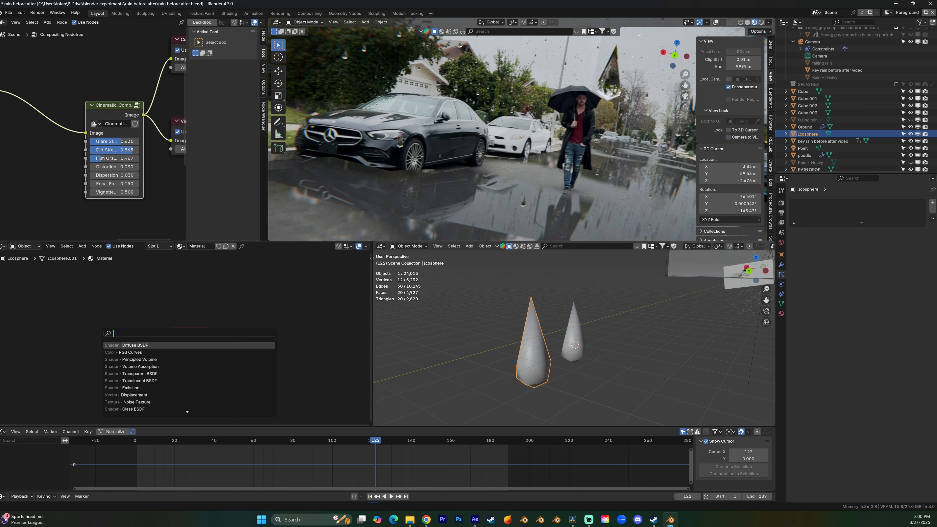
type("glass")
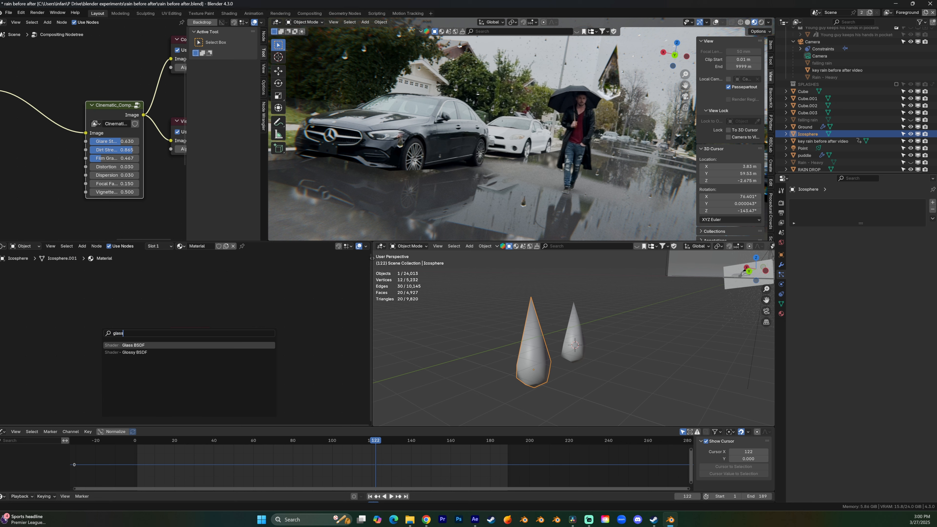
key("Return")
left_click(144, 347)
- Set the Glass BSDF's IOR to 1.33
mouse_move(512, 359)
middle_mouse_down()
mouse_move(535, 359)
mouse_move(513, 359)
middle_mouse_up()
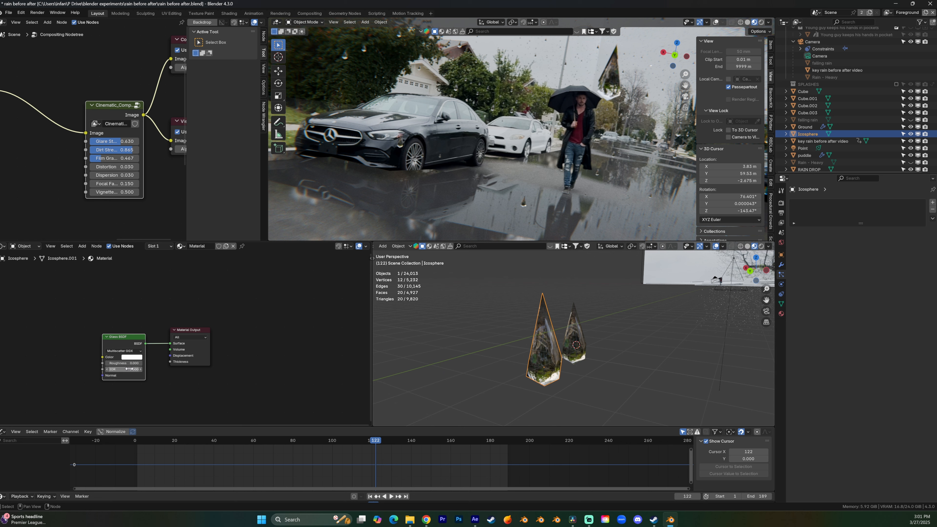
left_click(129, 370)
type("1.33")
key("Return")
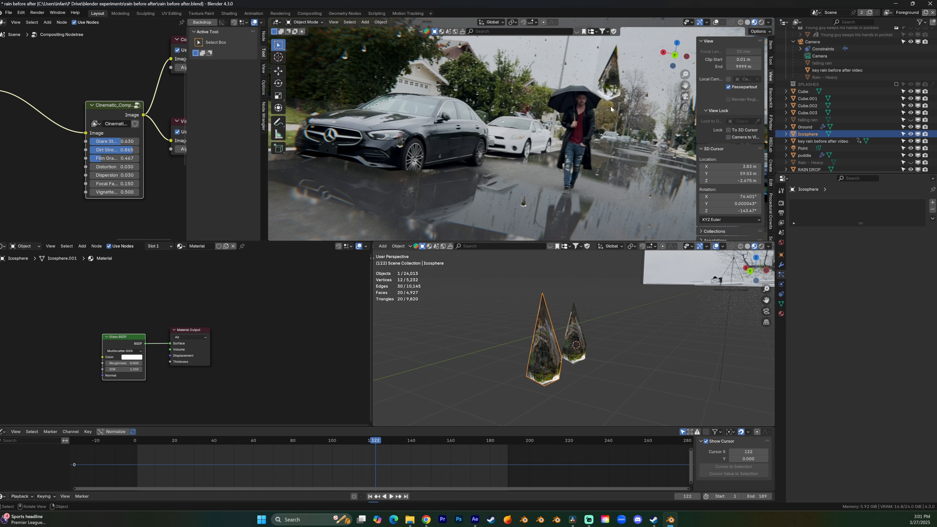
- Enable the SPLASHES collection and isolate its first splashes plane in local view
middle_click_drag(597, 333, 623, 345)
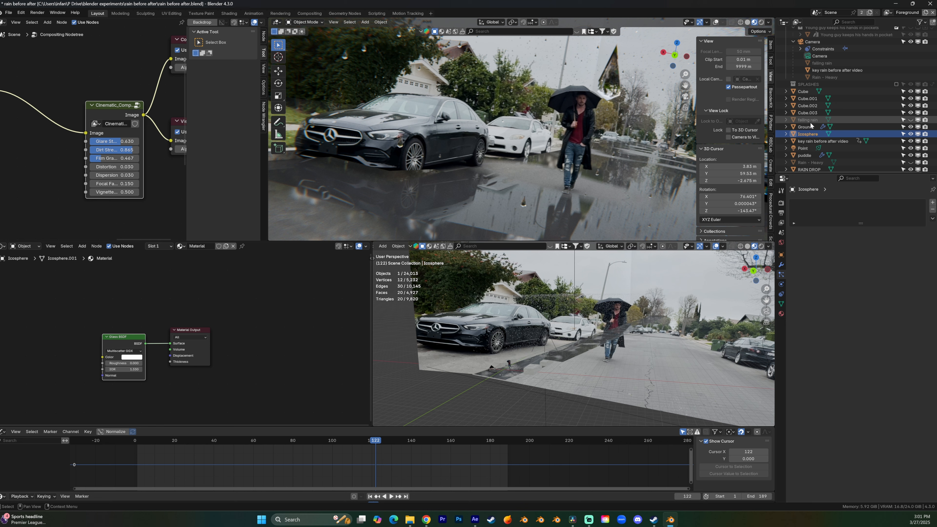
scroll(810, 123, "up", 2)
left_click(897, 101)
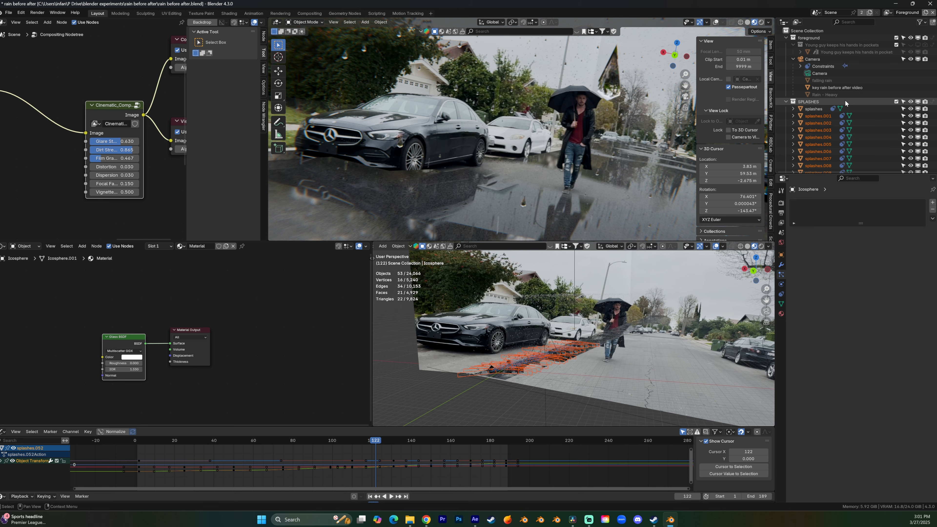
left_click(809, 109)
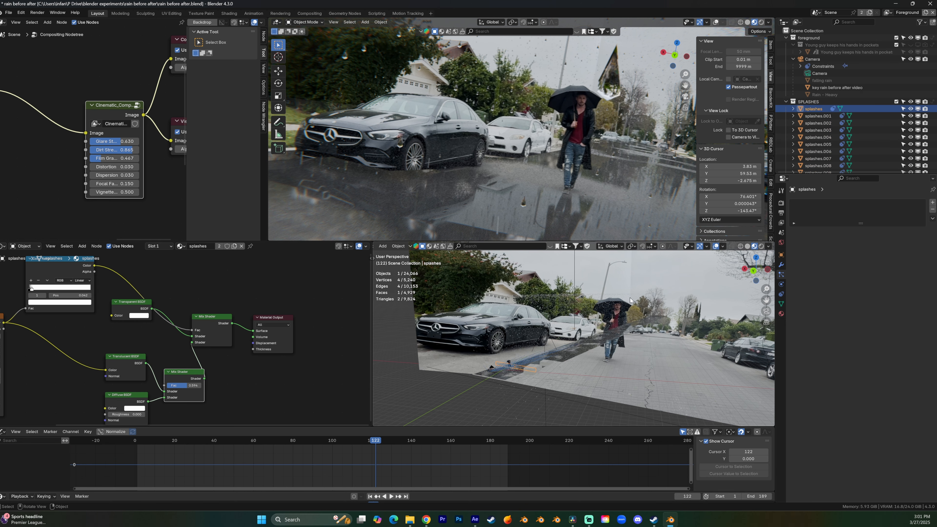
key("KP_Divide")
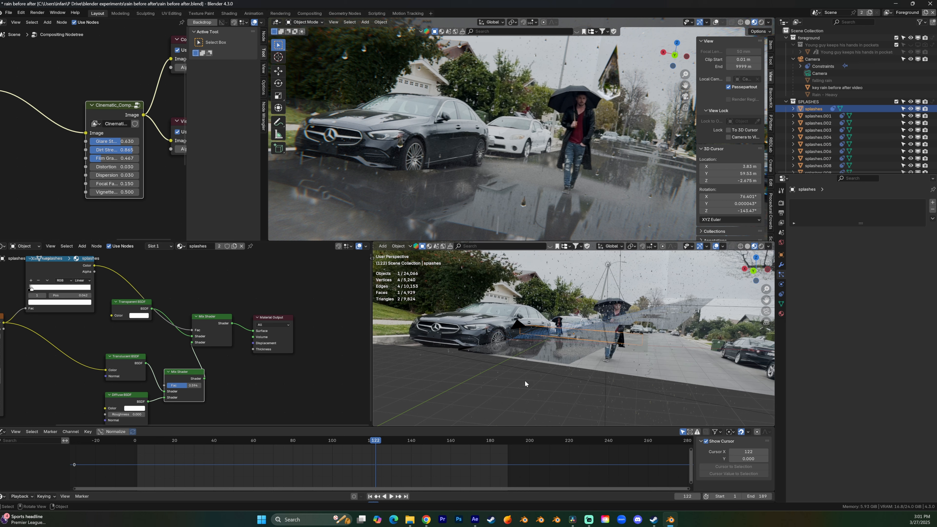
scroll(528, 382, "up", 5)
middle_click_drag(532, 376, 570, 366)
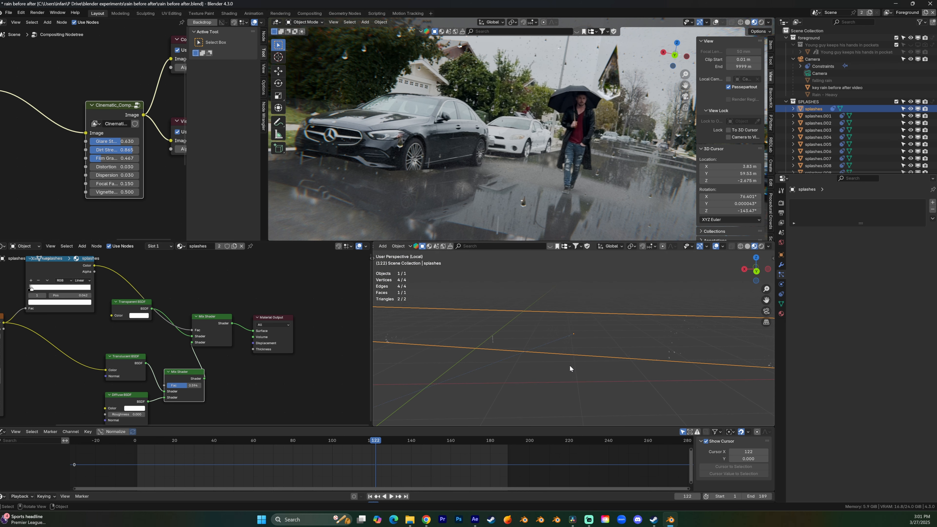
scroll(538, 358, "up", 3)
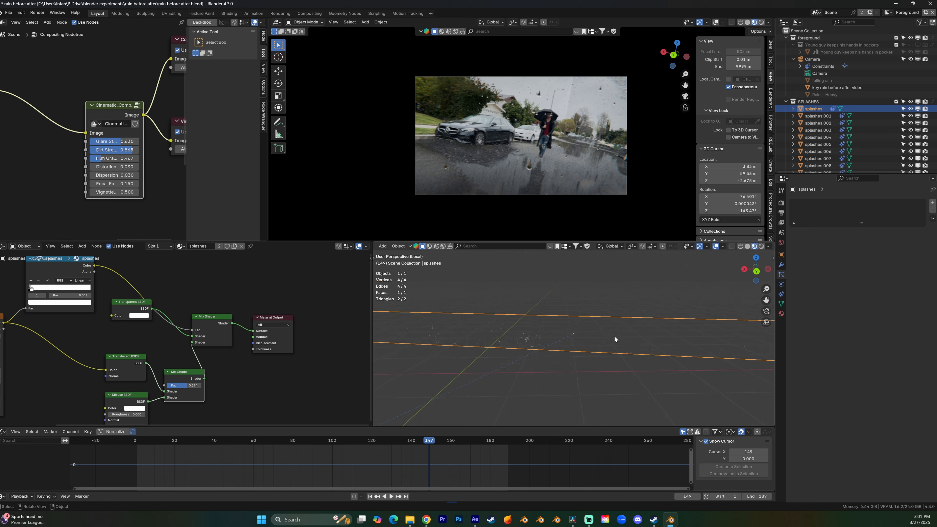
- Return to the full scene, select all objects in the SPLASHES collection and inspect how the planes are spread over the ground
key("KP_Divide")
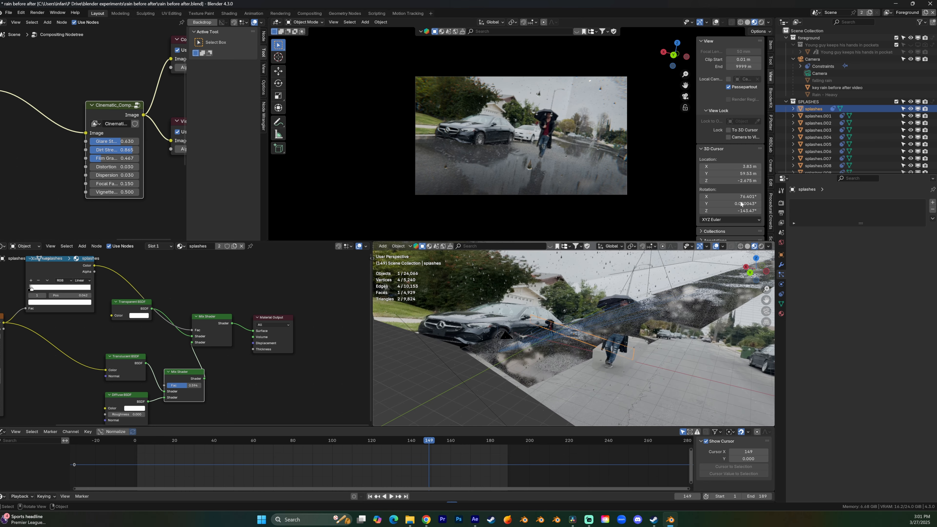
right_click(808, 103)
left_click(768, 158)
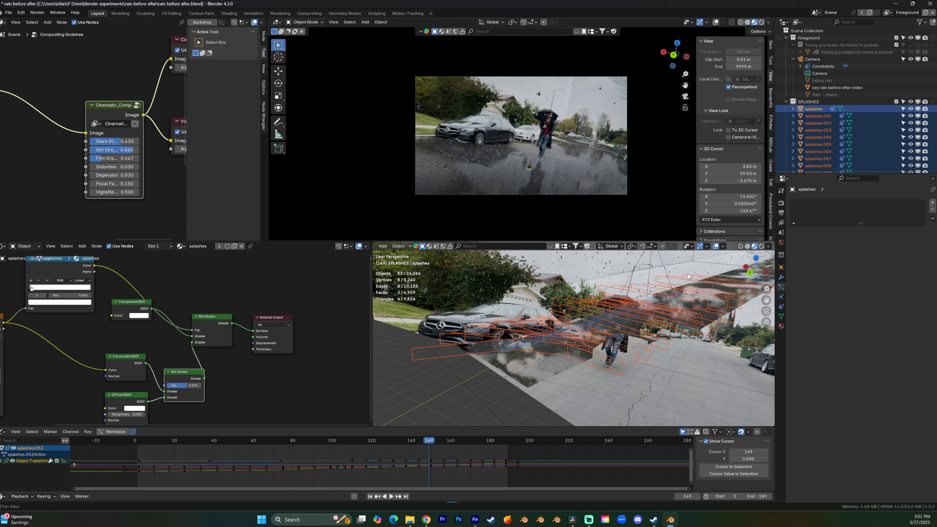
middle_click_drag(685, 289, 517, 341)
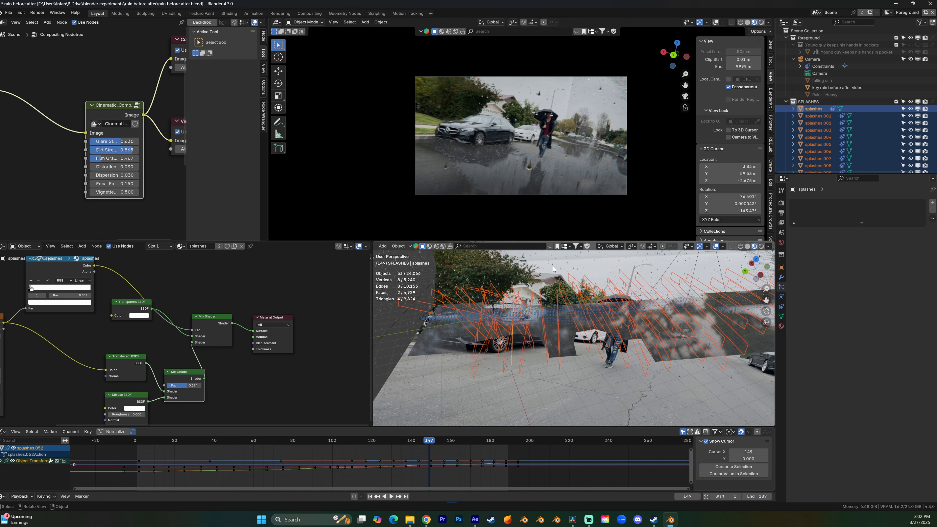
middle_click_drag(545, 342, 602, 325)
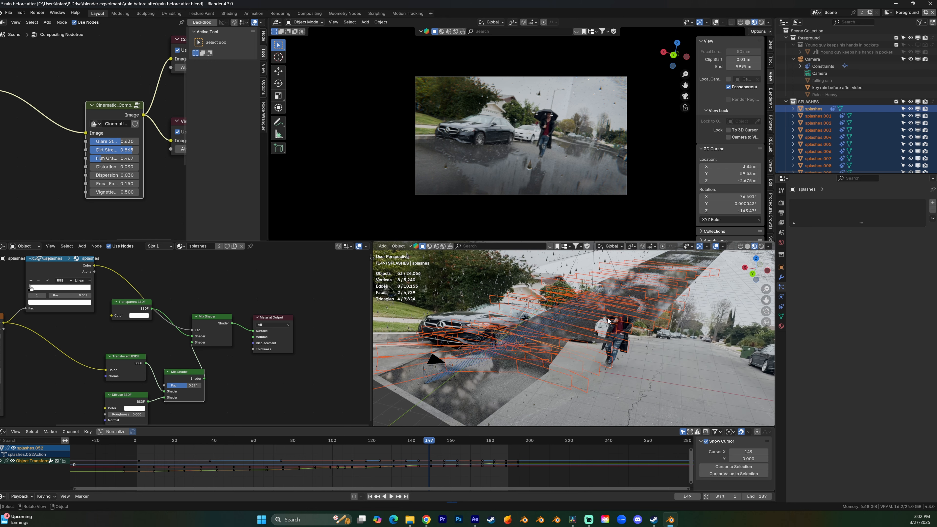
- Rearrange the splashes material's nodes so the BSDF, Mix Shader and output nodes are spaced apart
scroll(149, 316, "down", 3)
middle_click_drag(149, 316, 241, 321)
left_click_drag(227, 317, 228, 335)
middle_click_drag(228, 335, 276, 328)
left_click_drag(316, 410, 259, 322)
left_click_drag(260, 324, 214, 333)
scroll(190, 336, "up", 5)
middle_click_drag(248, 355, 187, 347)
middle_click_drag(143, 285, 146, 293)
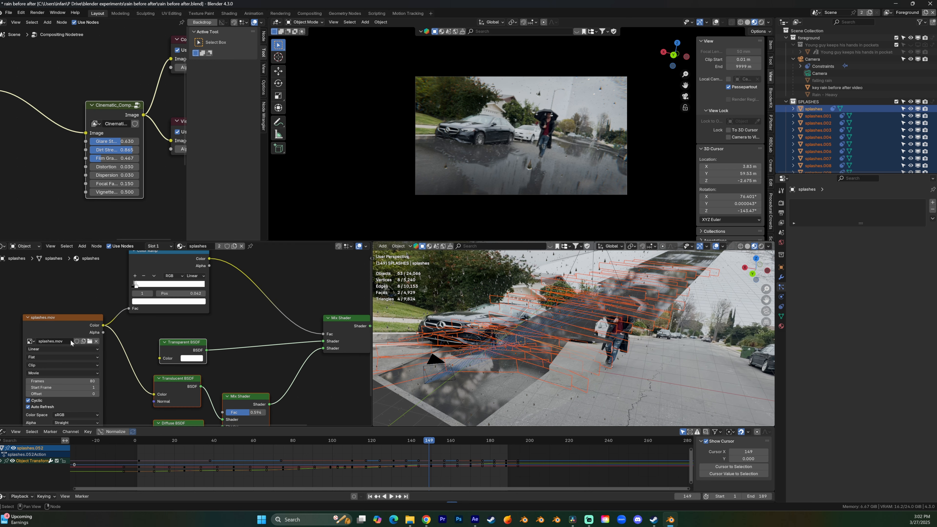
- Examine the splashes material from the splashes.mov texture through the Color Ramp and BSDFs to the Mix Shaders and output
middle_click_drag(222, 329, 208, 333)
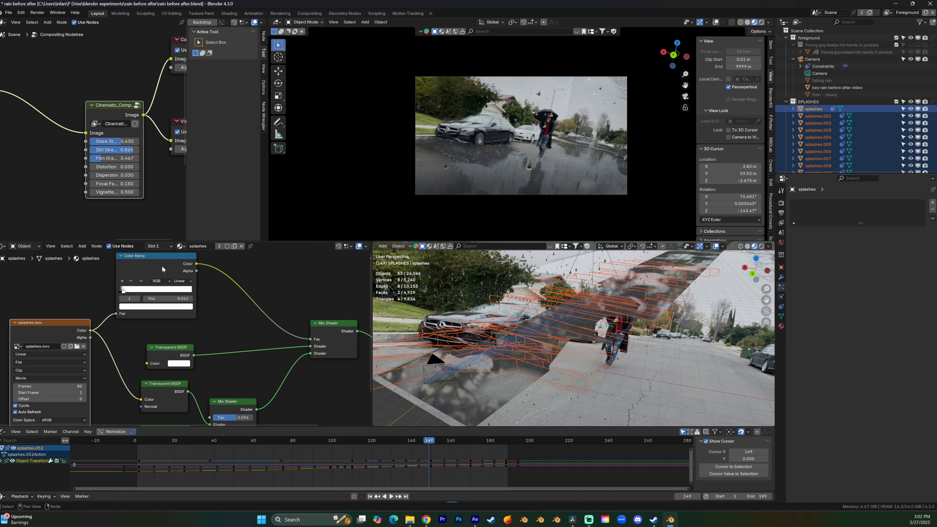
middle_click_drag(131, 295, 113, 325)
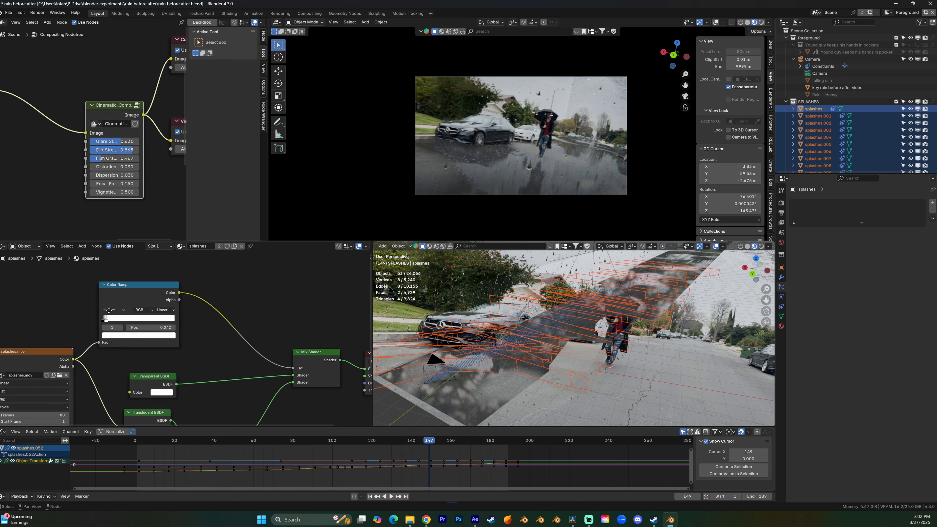
middle_click_drag(152, 409, 144, 351)
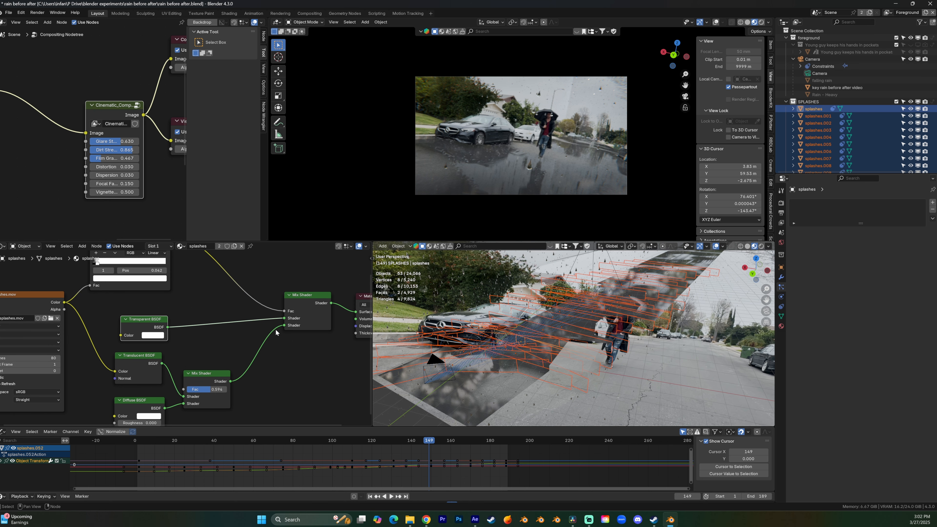
middle_click_drag(205, 378, 210, 337)
left_click(144, 327)
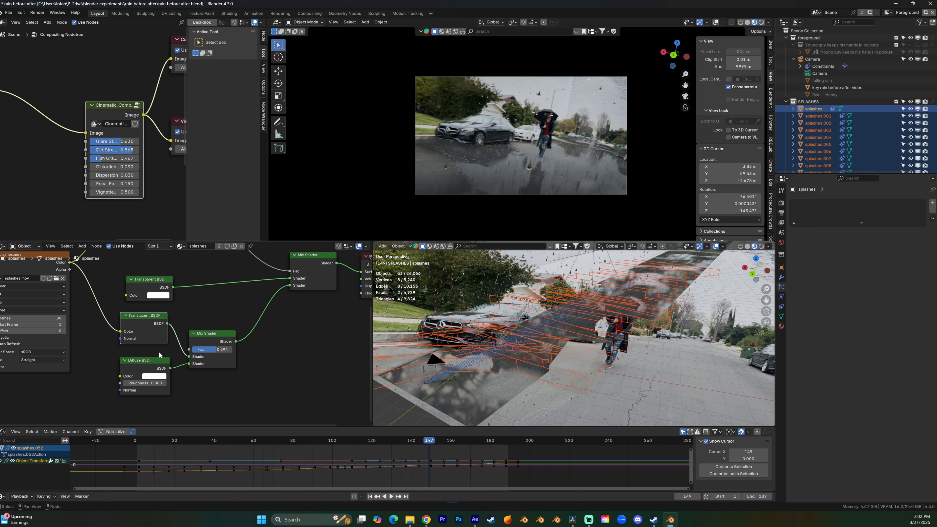
middle_click_drag(259, 334, 196, 366)
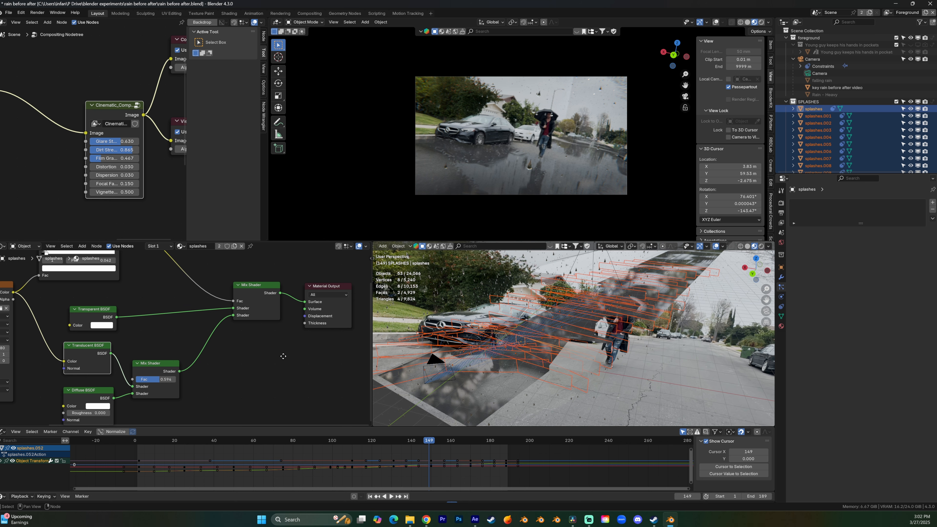
- Select and frame the Rain - Heavy plane and isolate it in local view
scroll(268, 384, "down", 3)
scroll(232, 342, "up", 2)
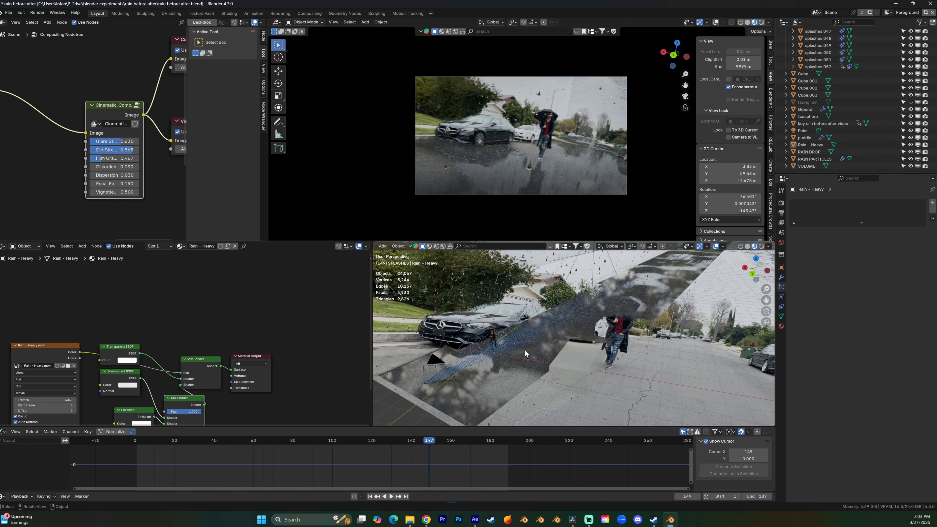
left_click(813, 145)
key("KP_Decimal")
middle_click_drag(553, 355, 585, 323)
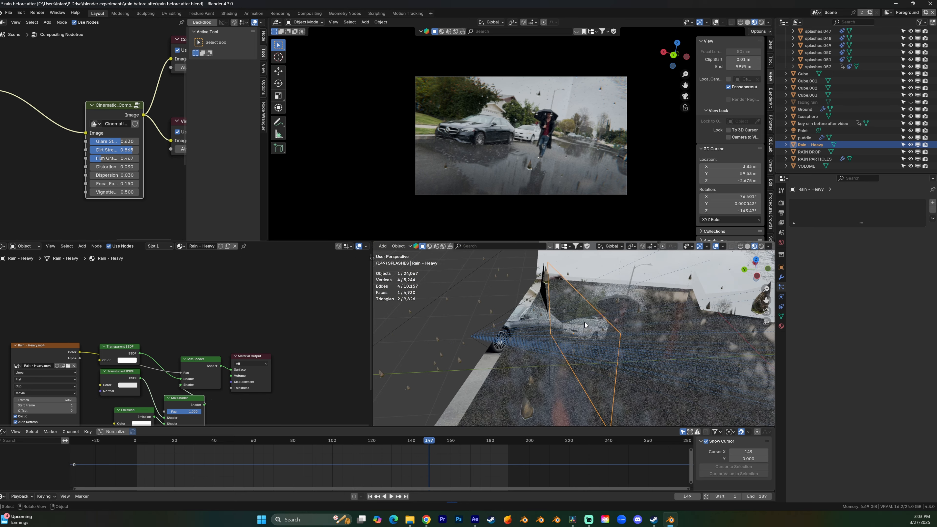
key("KP_Divide")
middle_click_drag(592, 326, 647, 299)
- Play the animation to preview the isolated heavy rain plane, and return to the full scene
key("space")
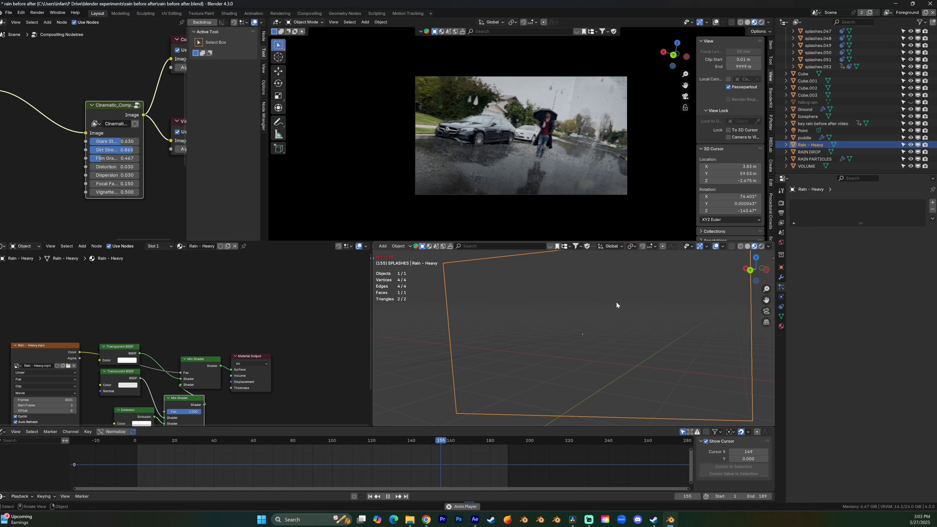
key("space")
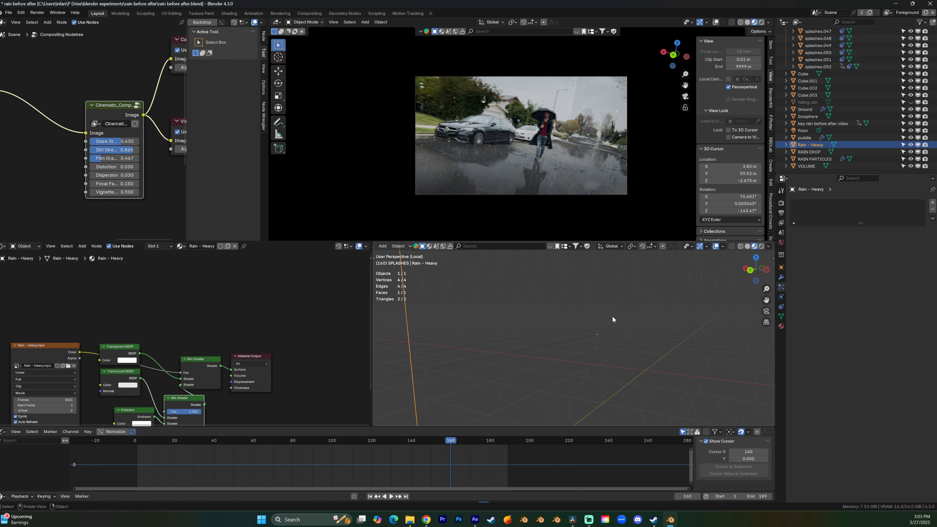
key("space")
key("space")
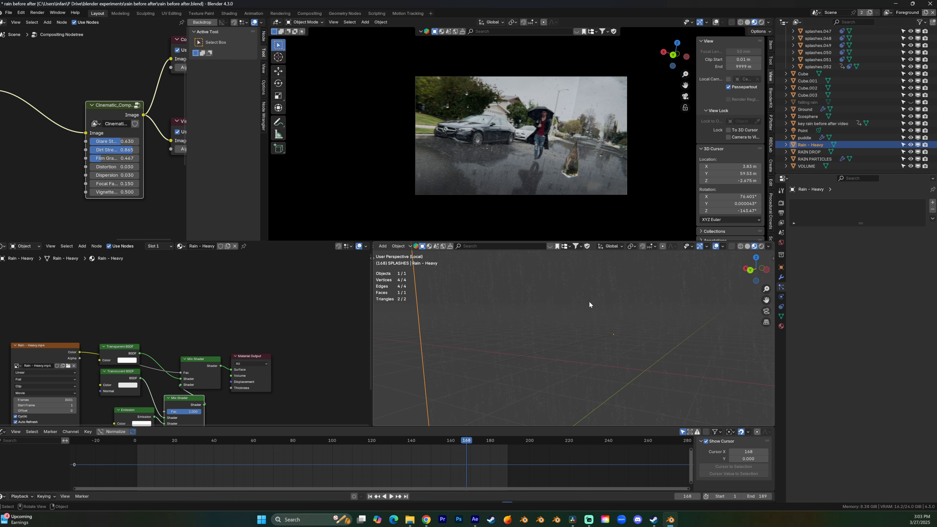
middle_click_drag(538, 328, 619, 341)
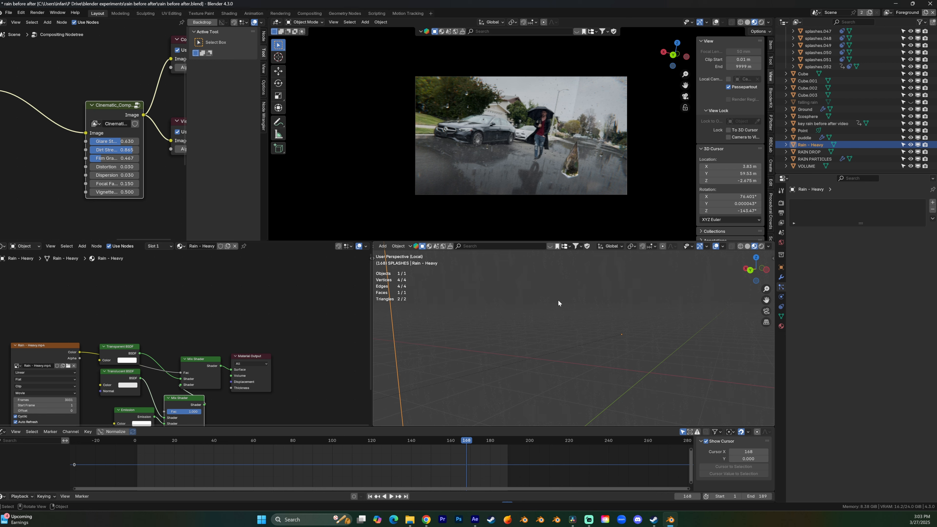
middle_click_drag(558, 297, 622, 329)
key("KP_Divide")
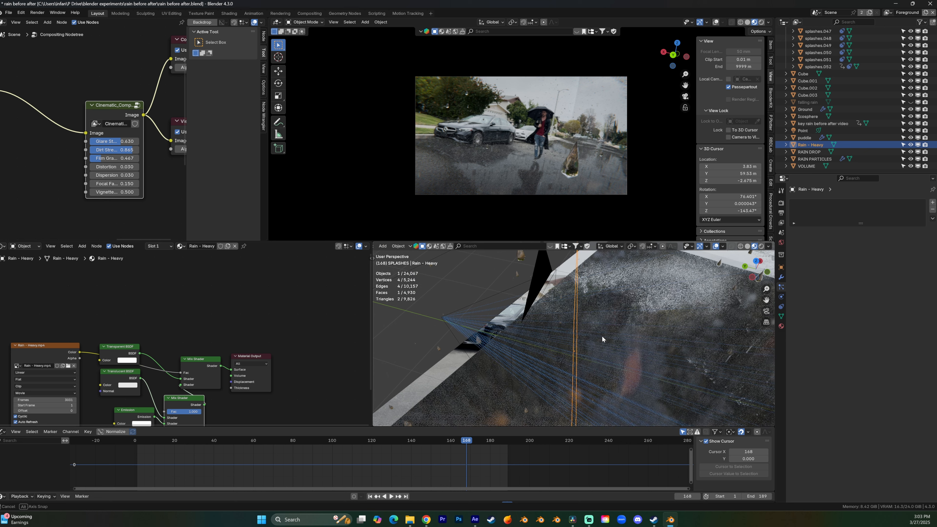
- Play the full scene, move to frame 180 and inspect the Rain - Heavy plane's placement relative to the camera
key("space")
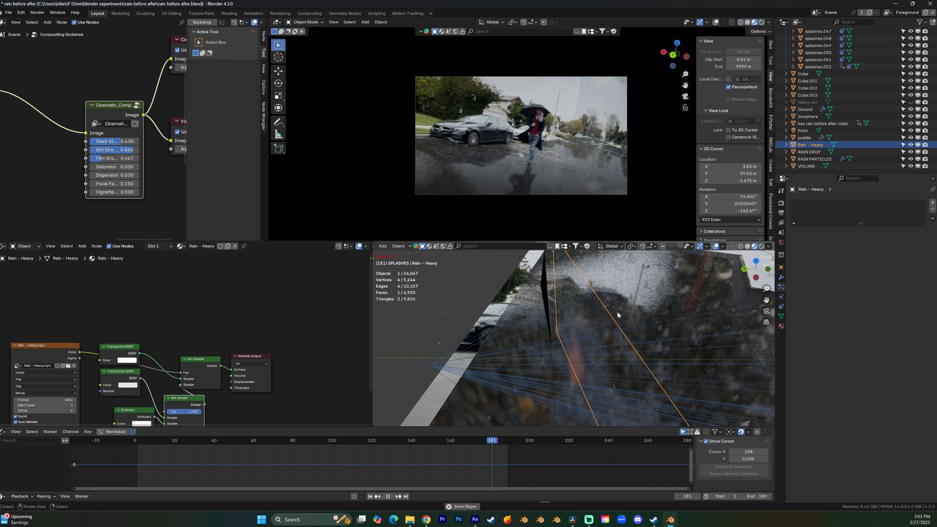
key("space")
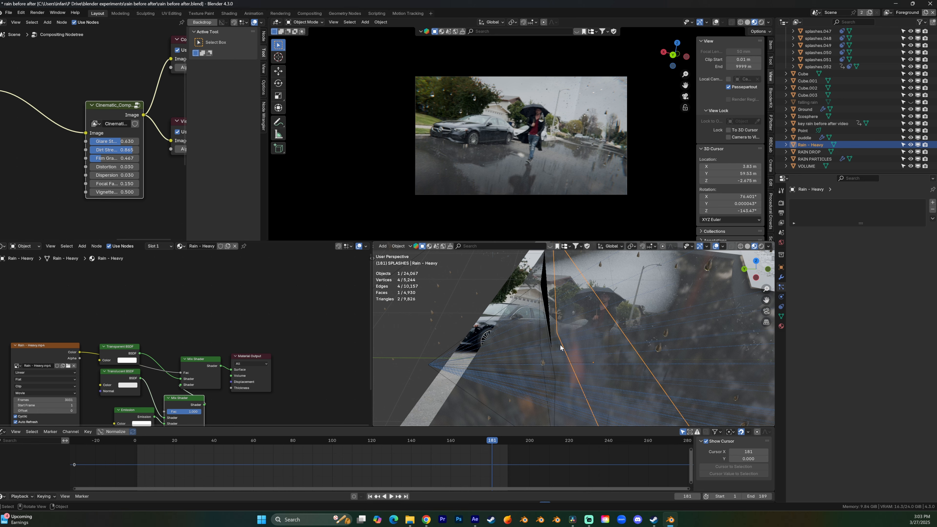
left_click(490, 441)
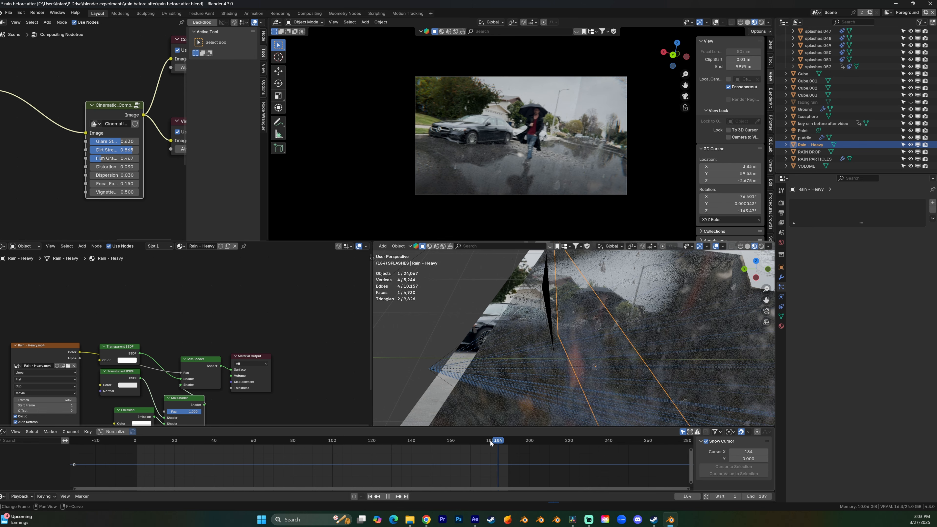
middle_click_drag(620, 350, 635, 347)
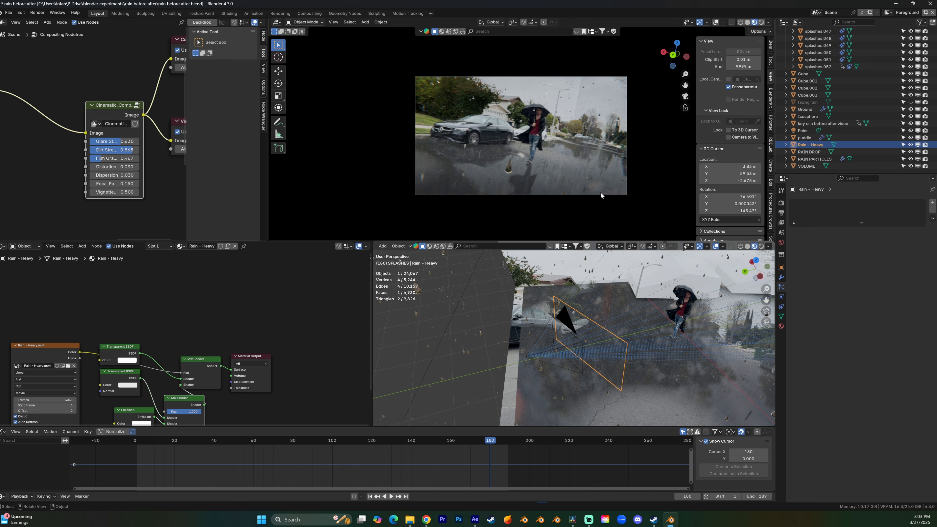
middle_click_drag(592, 292, 582, 340)
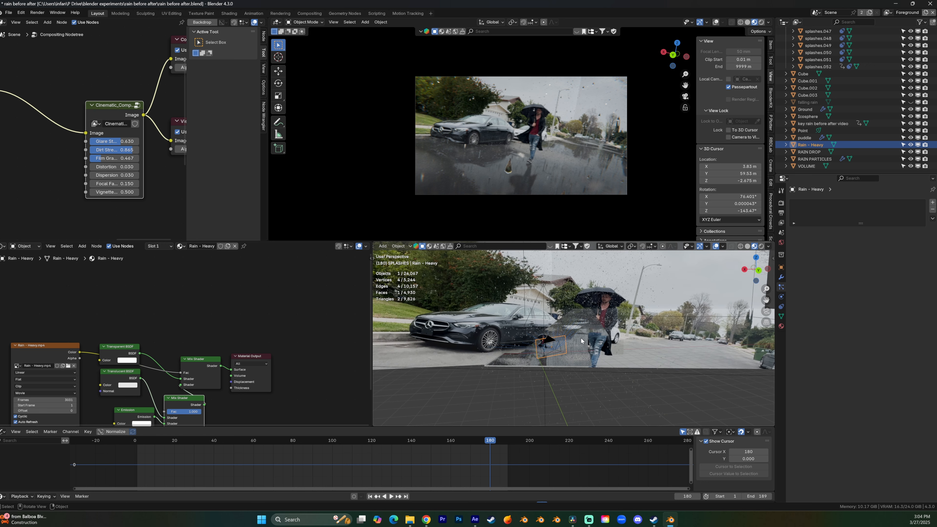
- Switch the scene viewport to Solid shading and select the VOLUME box surrounding the scene
left_click(688, 311)
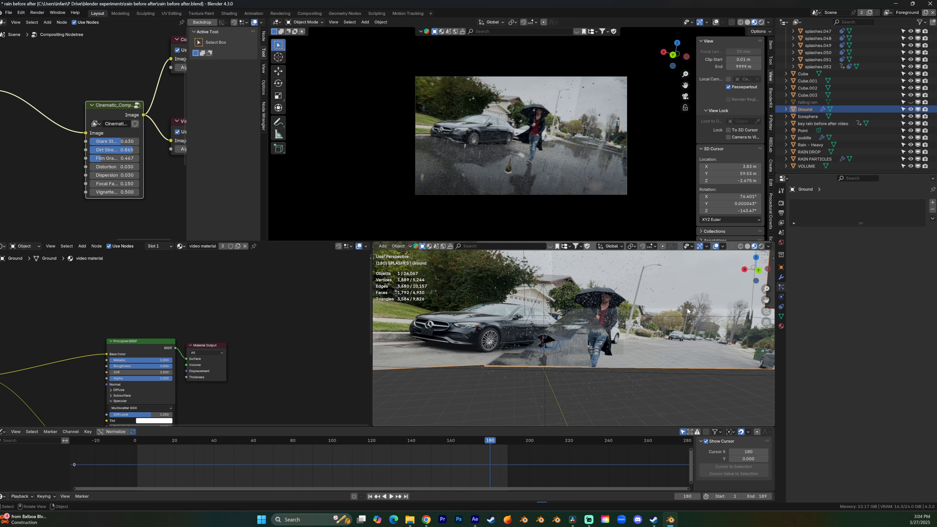
middle_click_drag(688, 310, 622, 309)
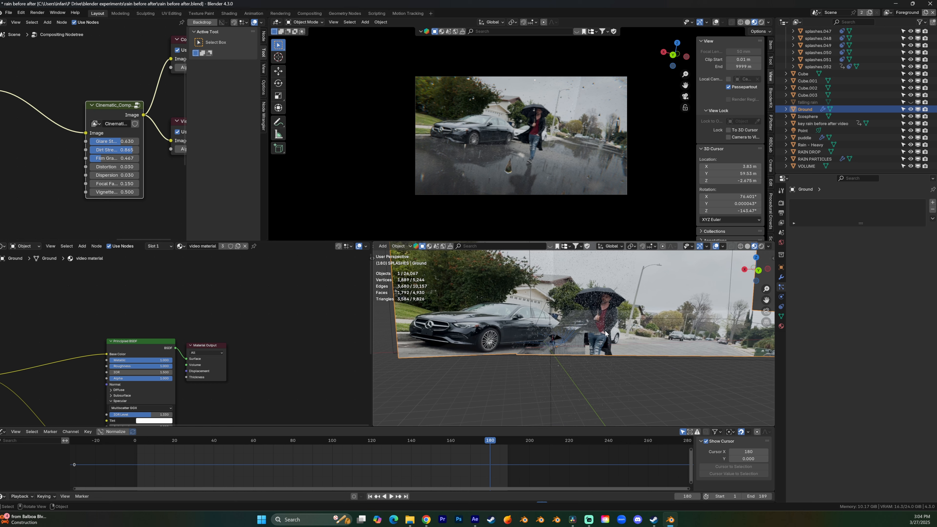
scroll(605, 333, "down", 8)
middle_click_drag(606, 333, 648, 338)
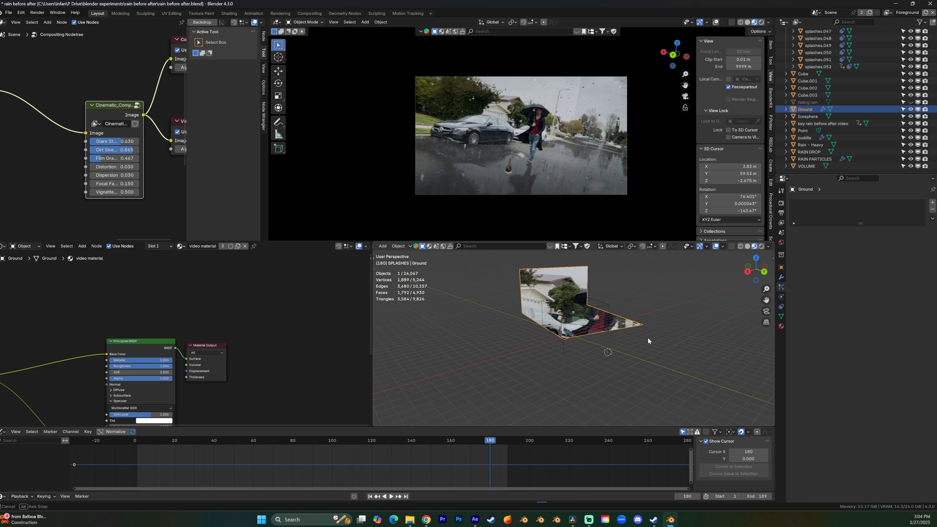
left_click(748, 246)
scroll(640, 281, "up", 4)
mouse_move(663, 296)
middle_mouse_down()
mouse_move(641, 281)
mouse_move(587, 314)
mouse_move(585, 348)
mouse_move(573, 314)
mouse_move(604, 312)
mouse_move(571, 302)
middle_mouse_up()
scroll(585, 348, "up", 3)
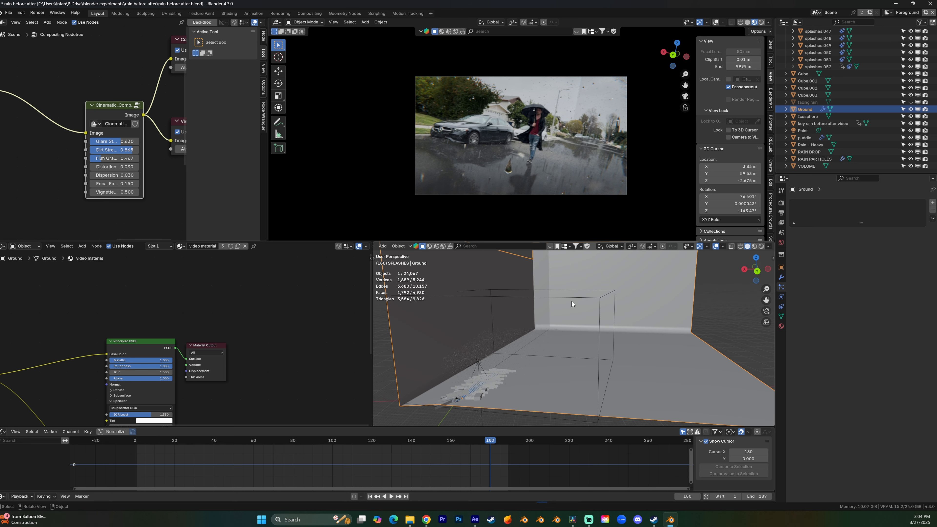
left_click(573, 298)
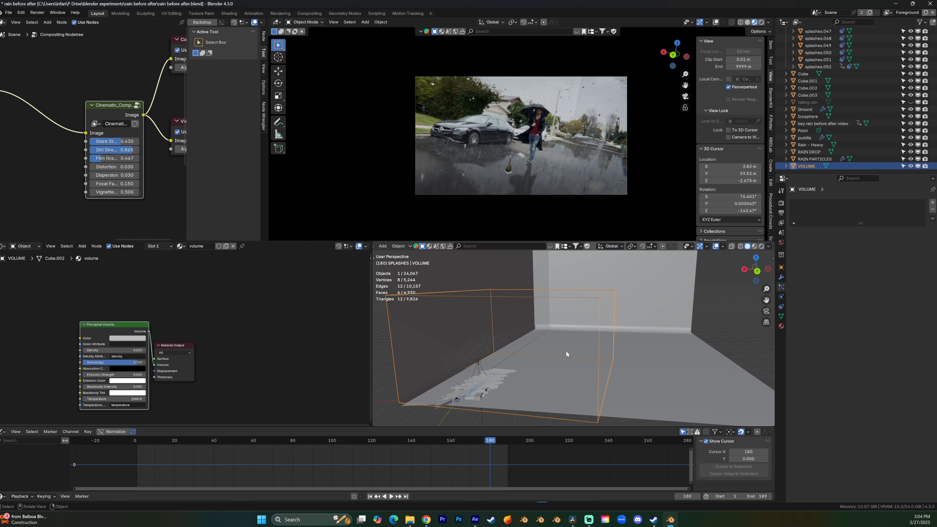